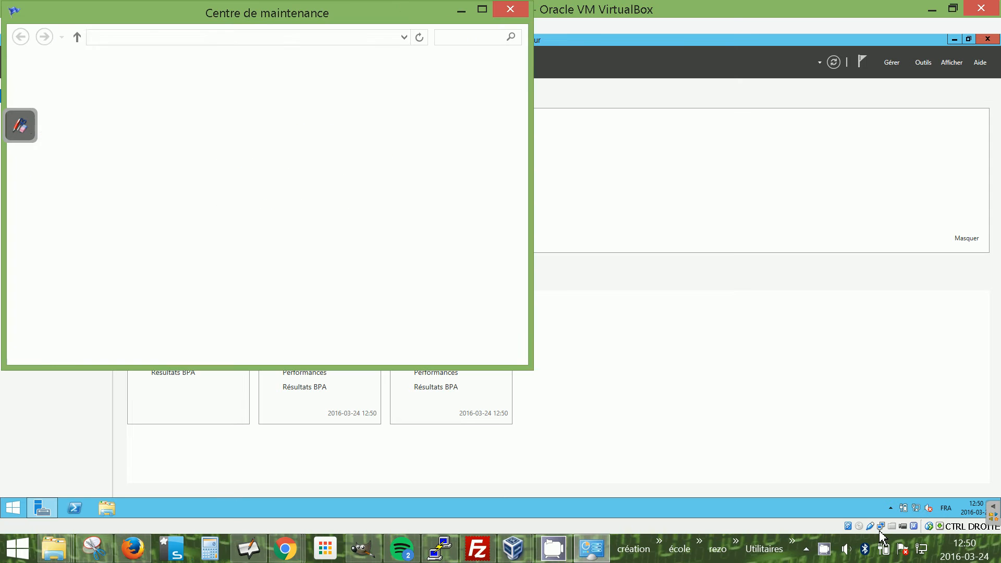
# Close the Centre de maintenance window inside the virtual machine.
pyautogui.click(505, 9)
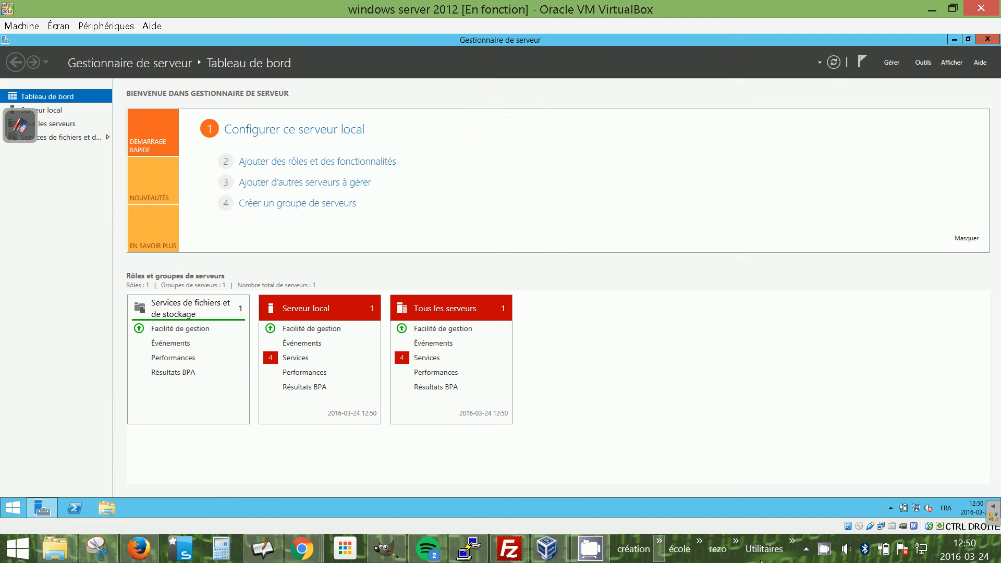
pyautogui.rightClick(882, 526)
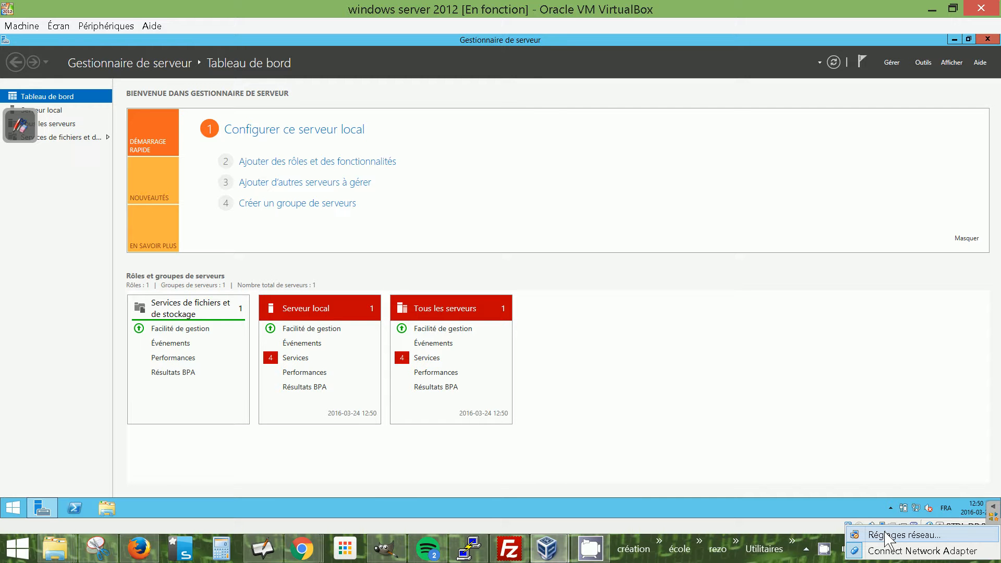
pyautogui.click(689, 228)
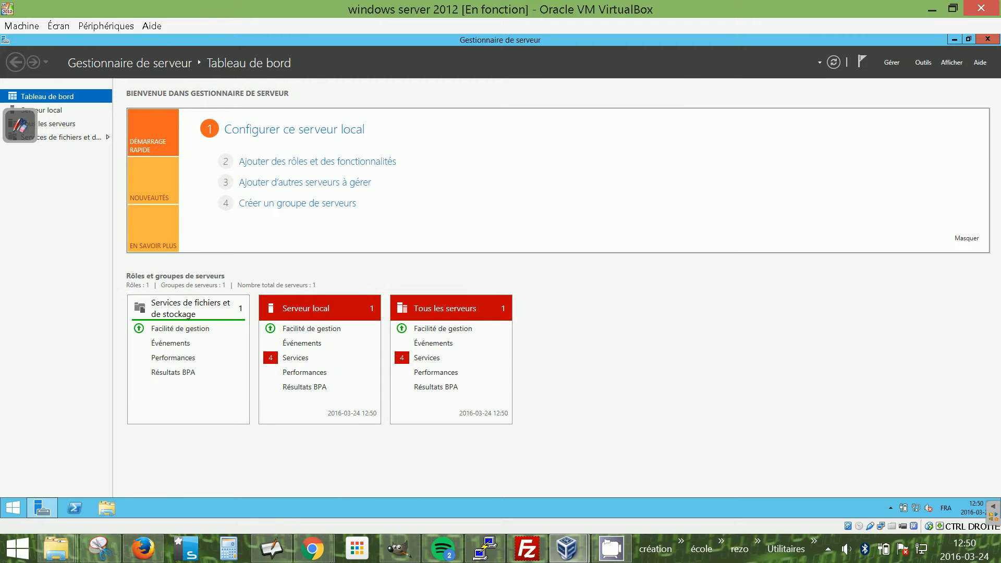
# Open the windows server 2012 machine's network settings from the VirtualBox manager to review them, then cancel.
pyautogui.moveTo(568, 551)
pyautogui.click(487, 464)
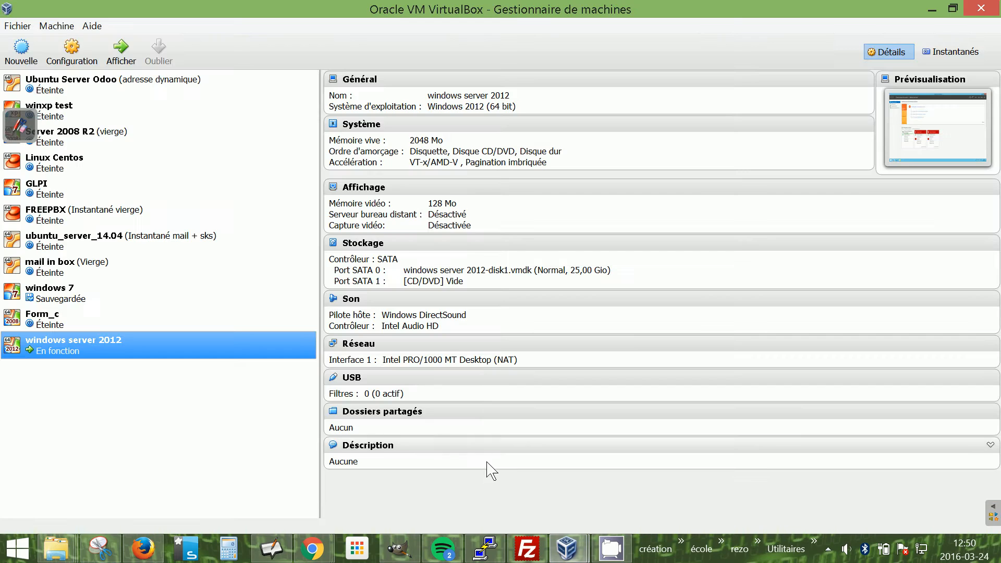
pyautogui.rightClick(63, 342)
pyautogui.click(165, 102)
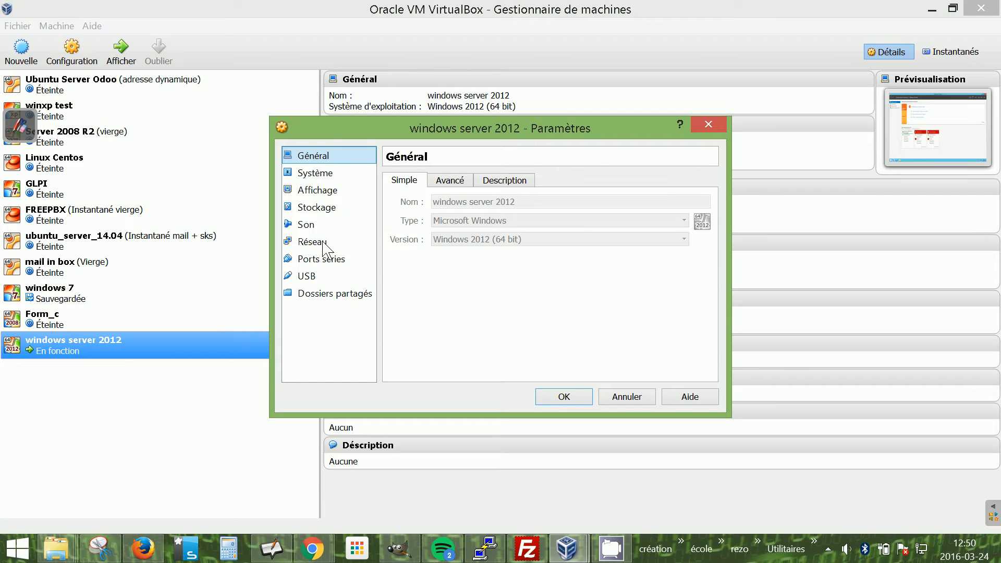
pyautogui.click(325, 243)
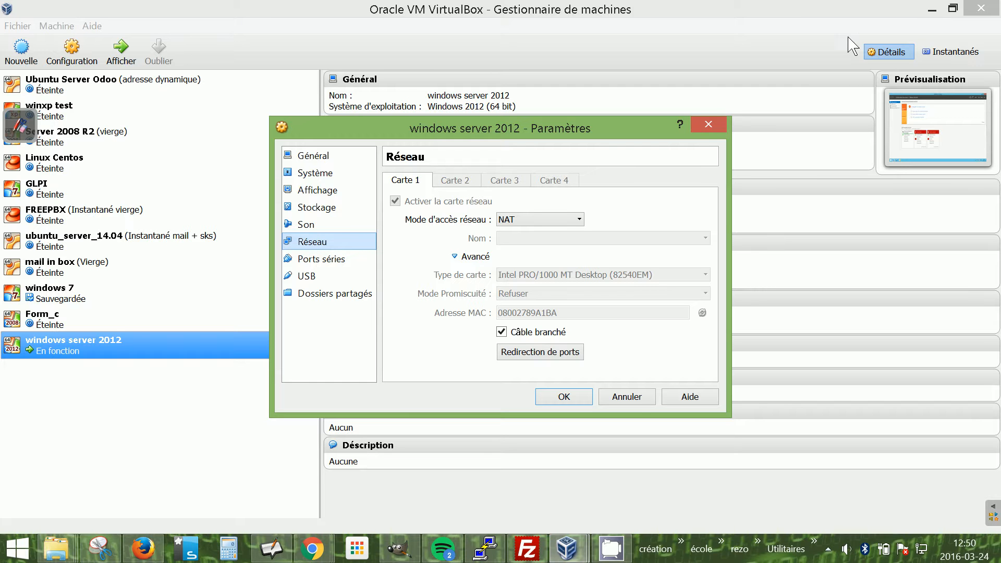
pyautogui.click(638, 399)
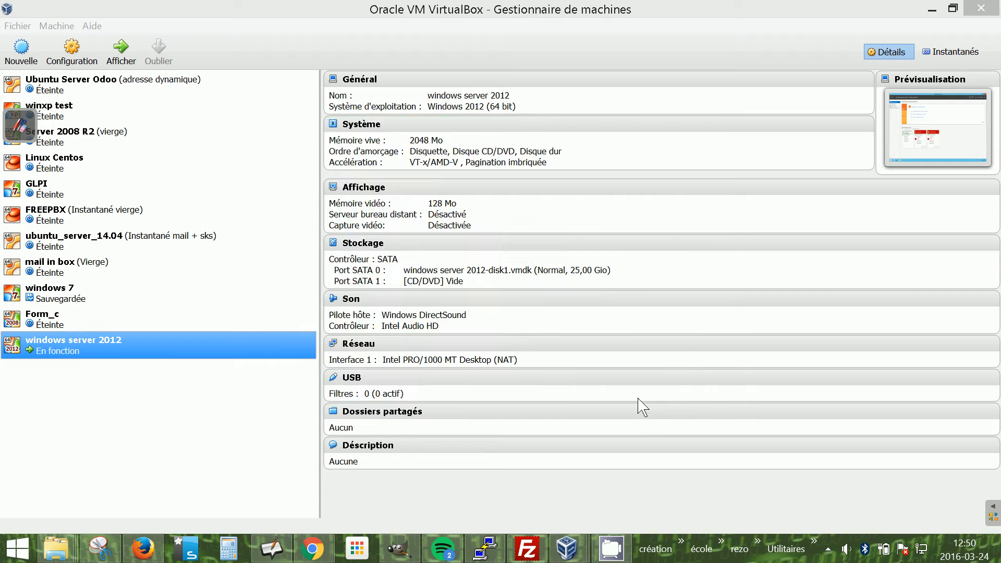
pyautogui.click(632, 399)
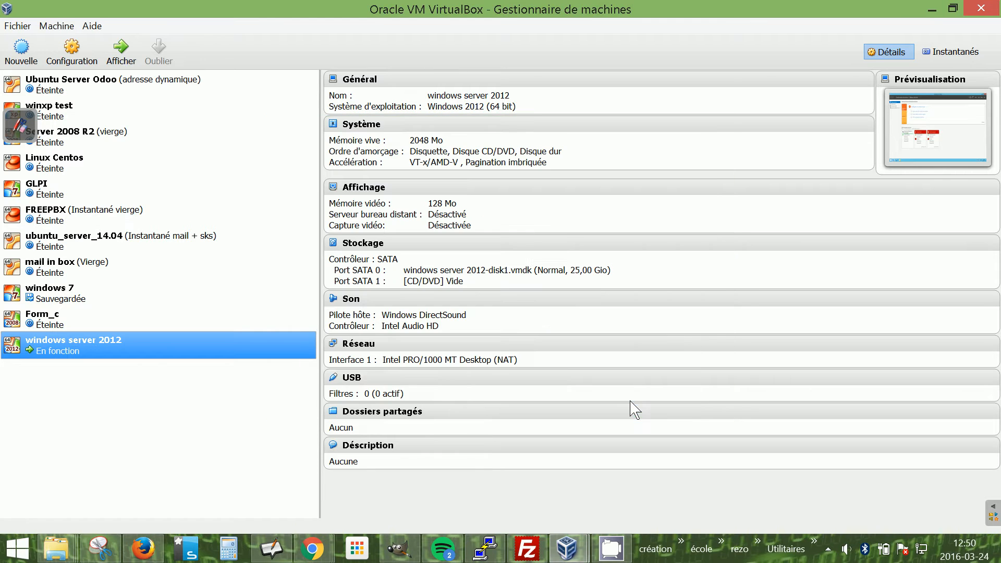
pyautogui.click(929, 10)
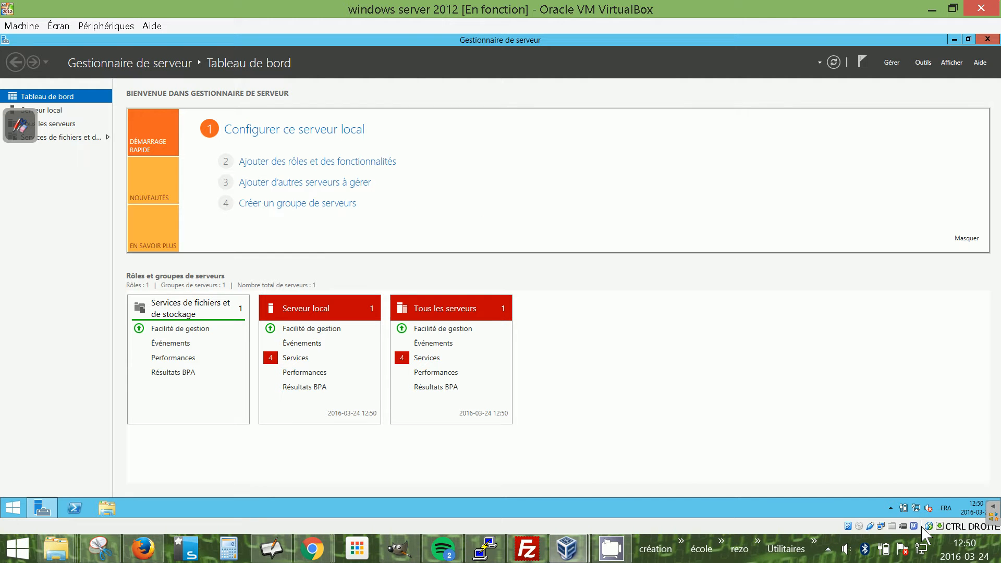
# Switch the VM's network adapter to Accès par pont on Intel(R) Ethernet Connection I218-LM and apply.
pyautogui.rightClick(881, 527)
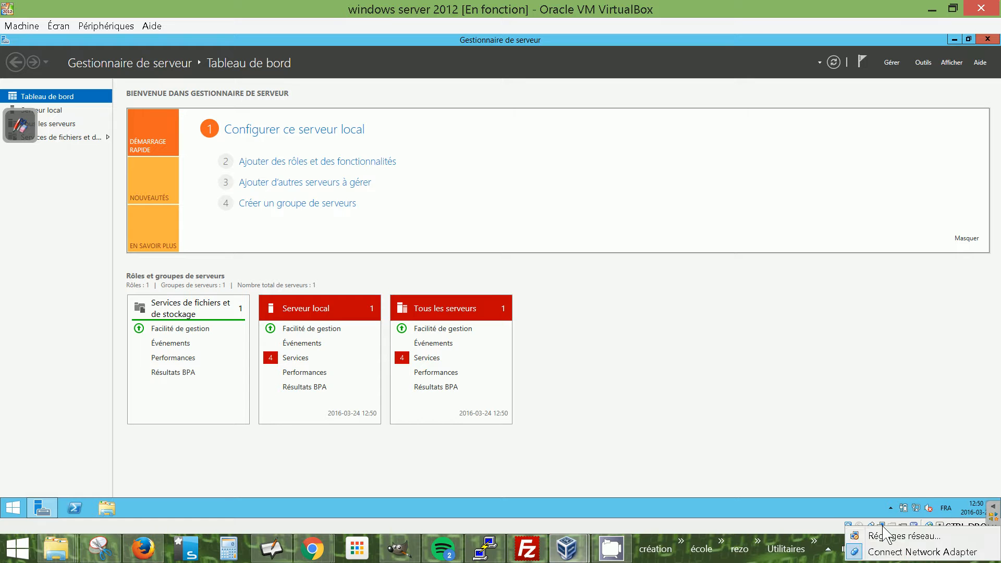
pyautogui.click(892, 536)
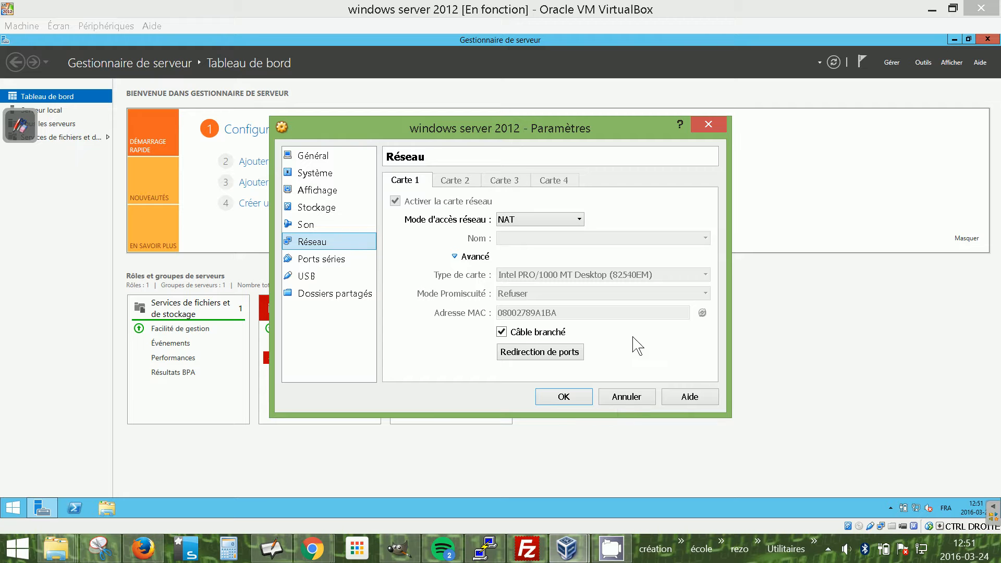
pyautogui.click(583, 223)
pyautogui.click(582, 223)
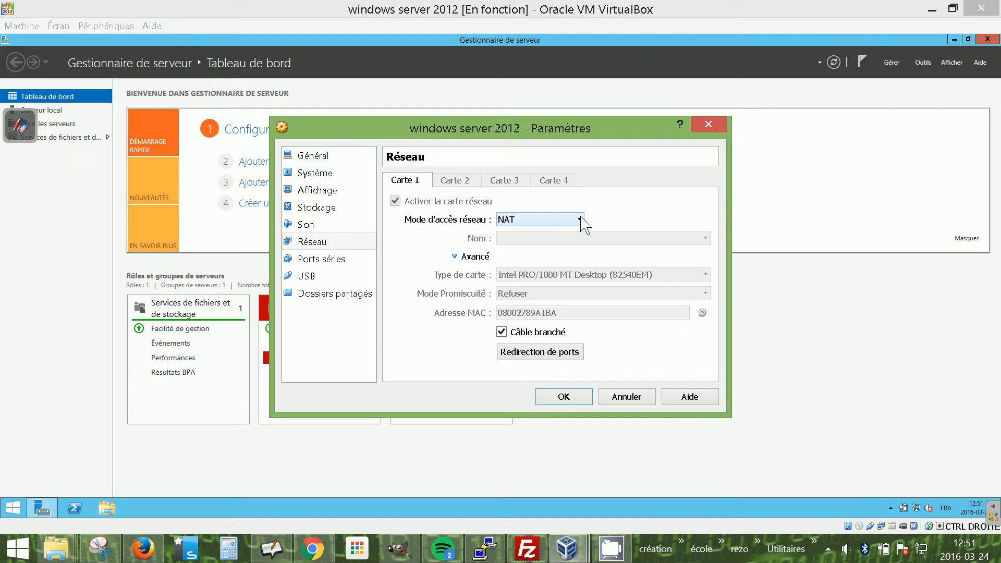
pyautogui.click(582, 223)
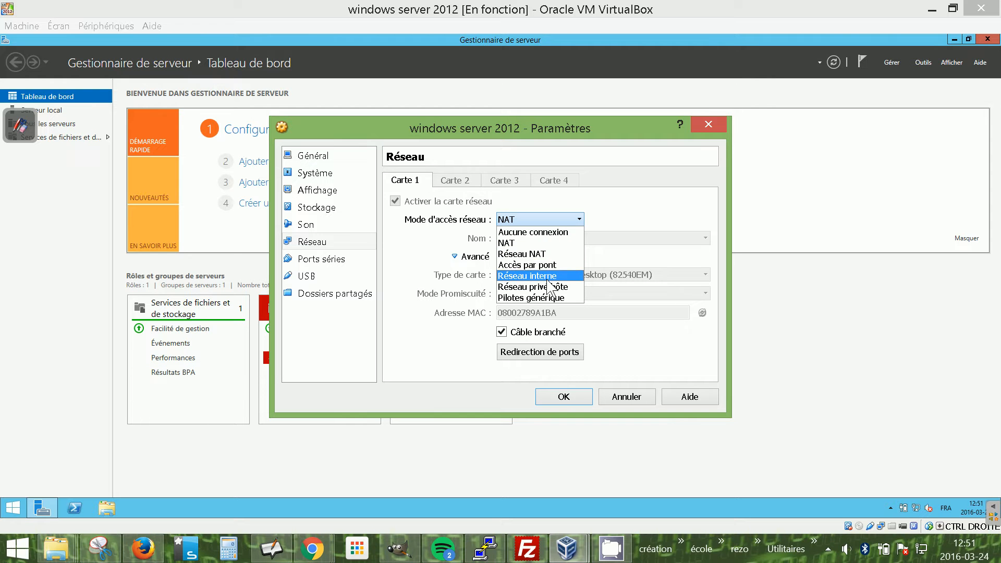
pyautogui.click(539, 265)
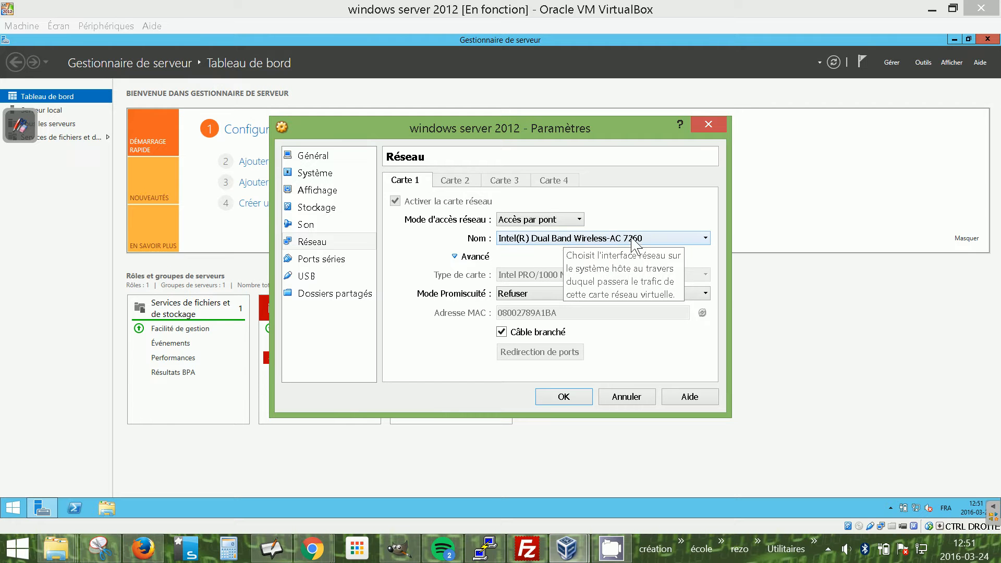
pyautogui.click(651, 240)
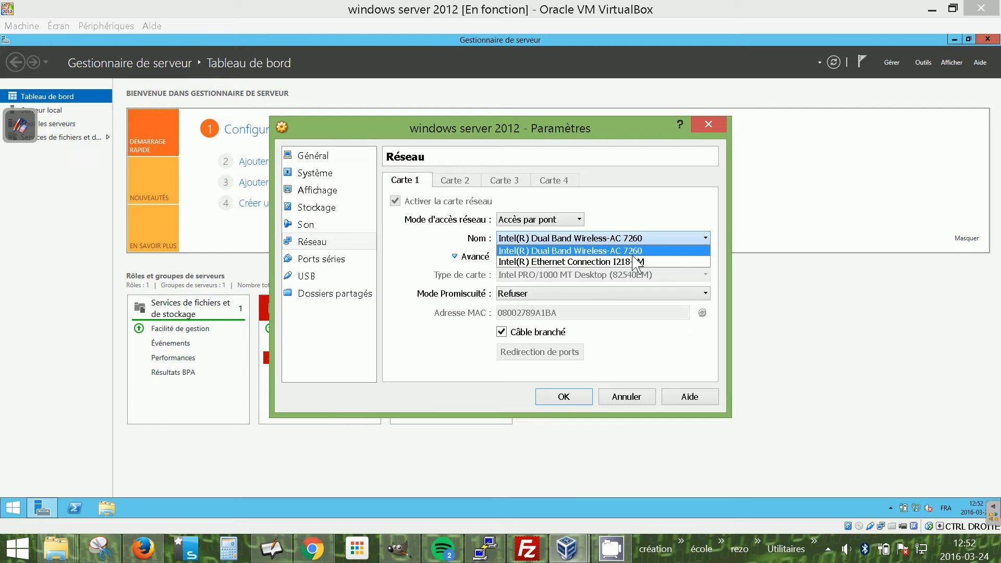
pyautogui.click(633, 261)
pyautogui.click(563, 396)
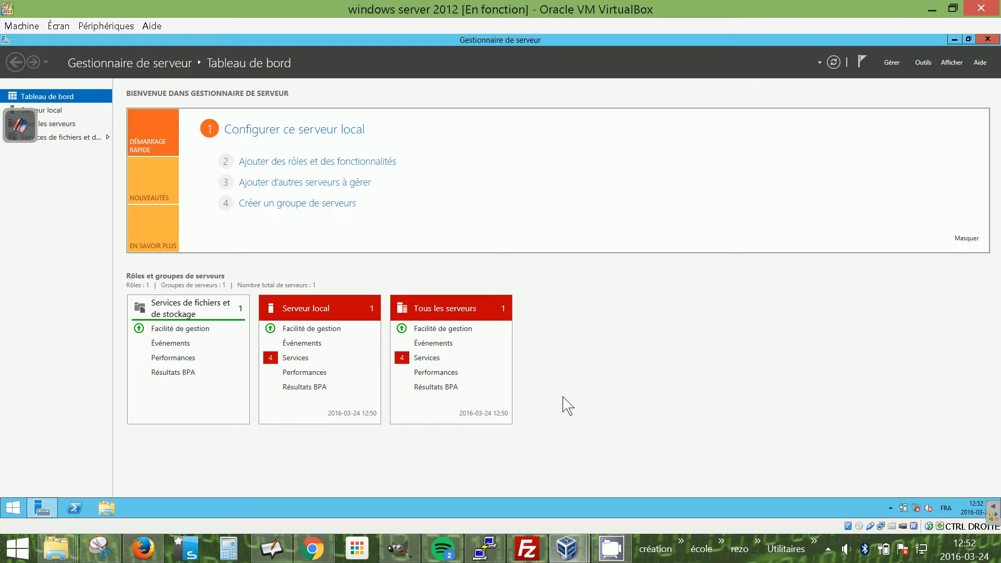
# Open the server's Network Connections window through the Network and Sharing Center.
pyautogui.rightClick(881, 526)
pyautogui.click(850, 444)
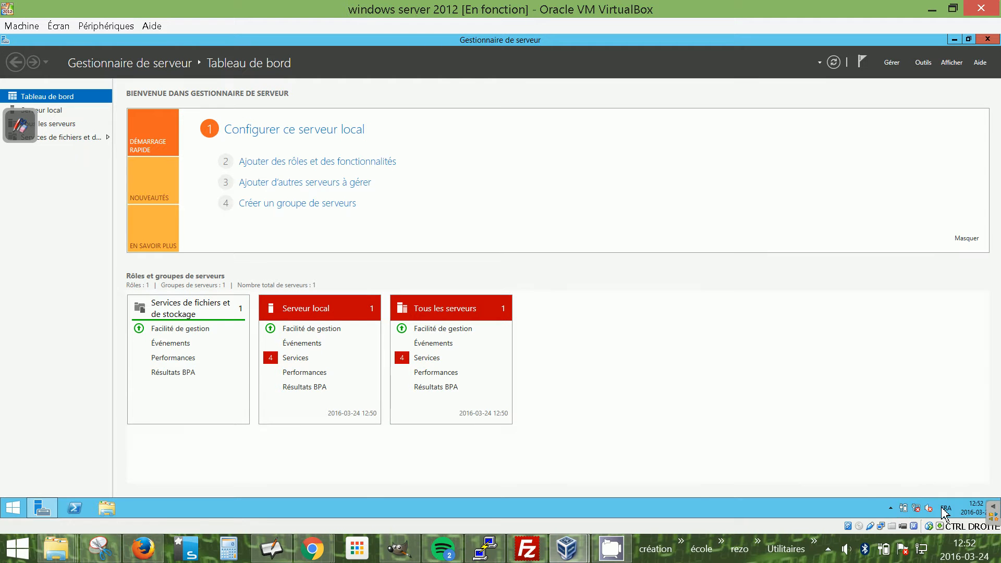
pyautogui.rightClick(919, 509)
pyautogui.click(900, 499)
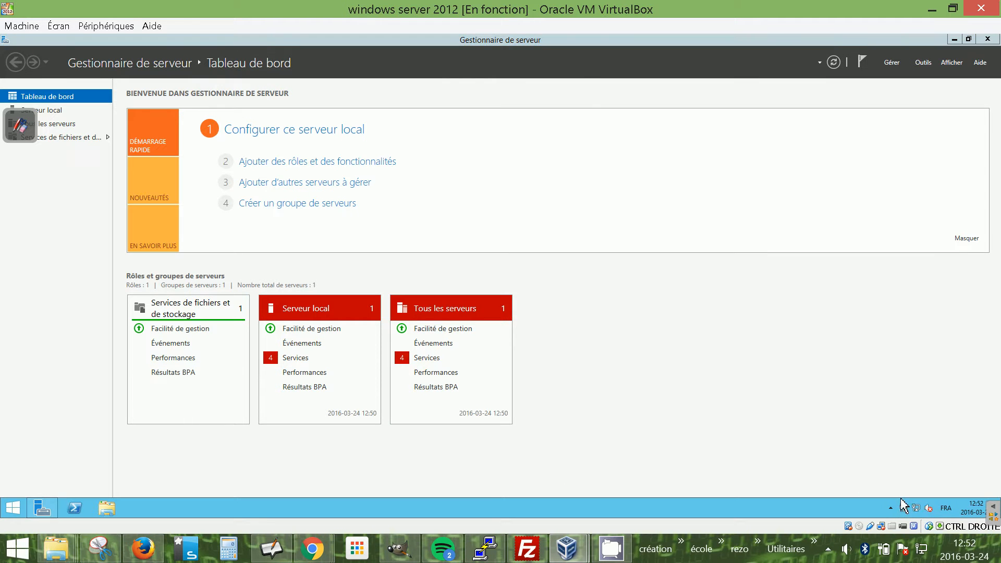
pyautogui.click(245, 194)
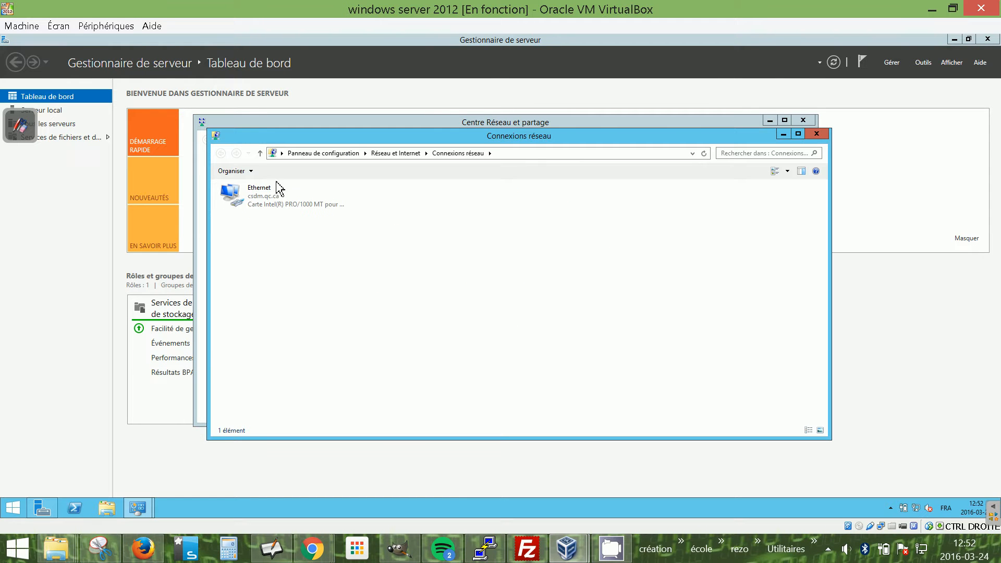
# Open a command prompt by running cmd.
pyautogui.click(13, 507)
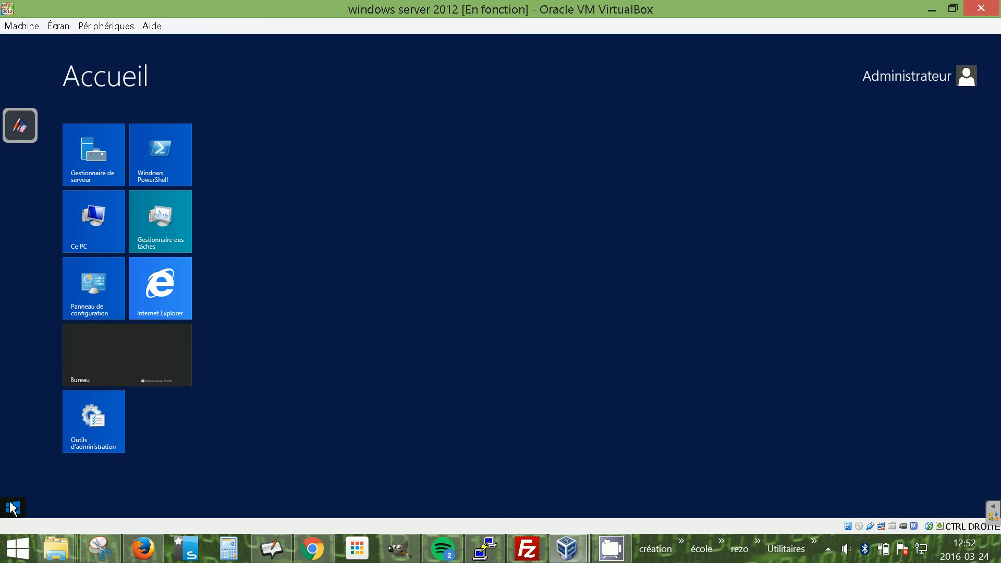
pyautogui.click(14, 509)
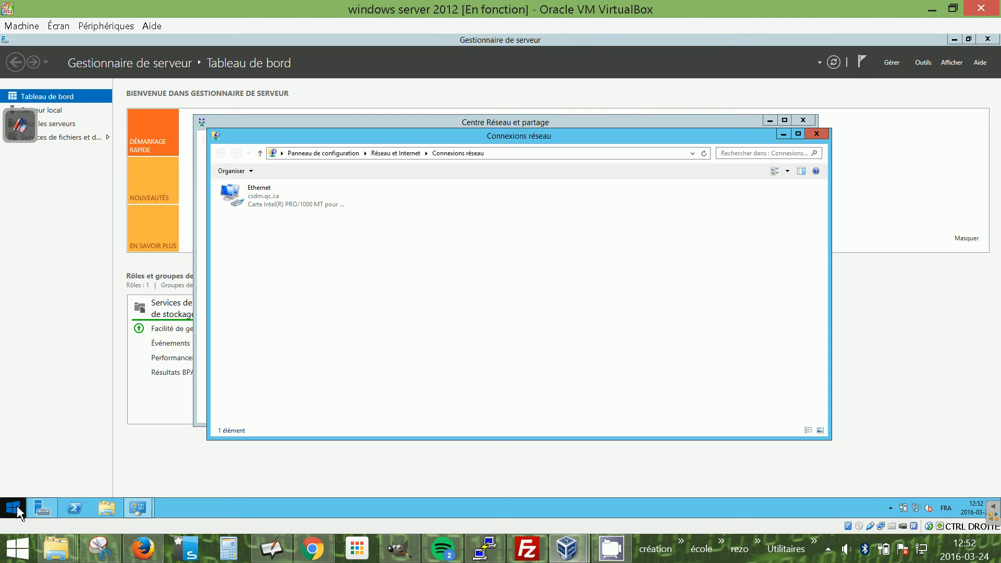
pyautogui.press('super+r')
pyautogui.write('c')
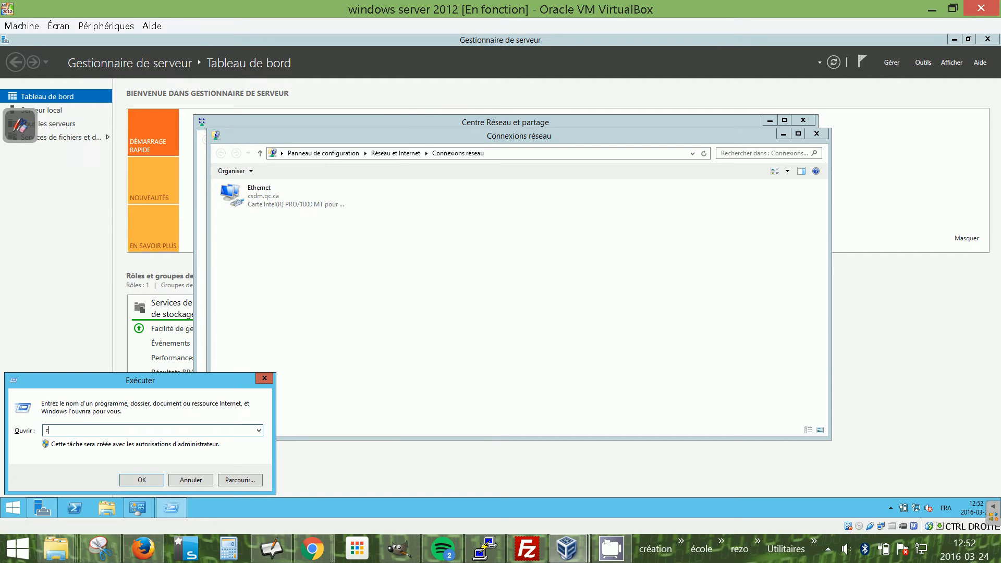
pyautogui.write('md')
pyautogui.press('Return')
# Run ipconfig to check the server's IP configuration, then close the command prompt.
pyautogui.write('ipconf')
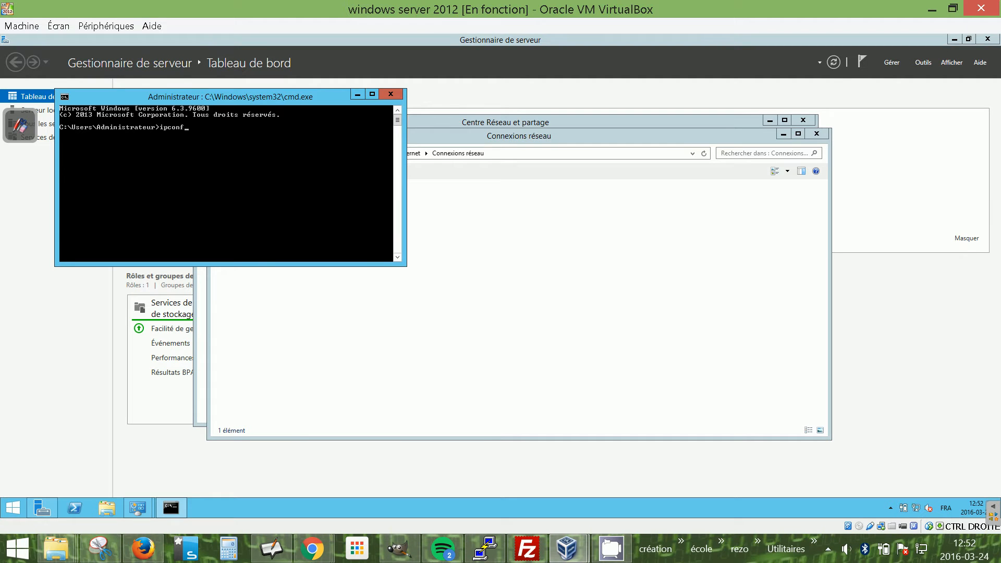
pyautogui.write('ig')
pyautogui.press('Return')
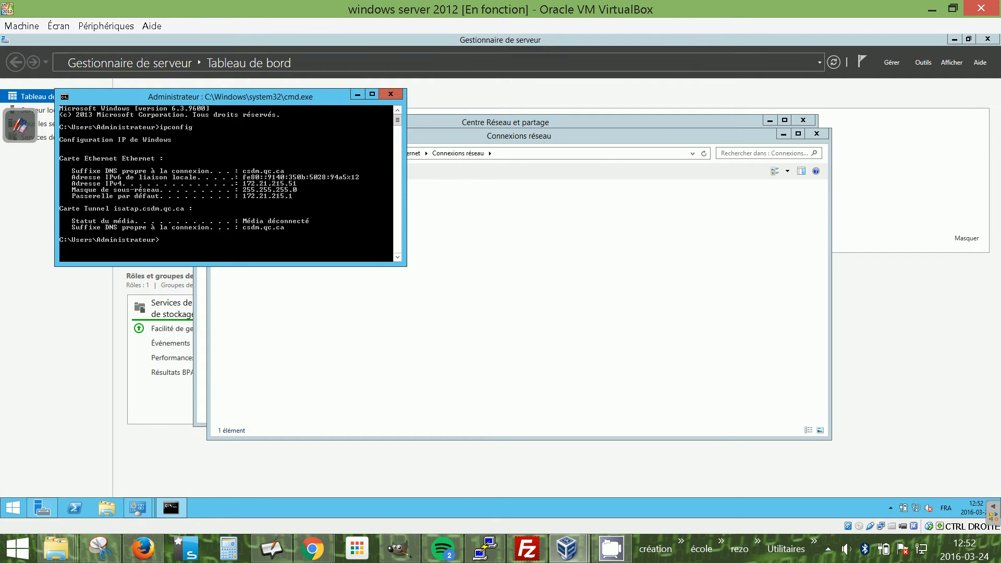
pyautogui.click(392, 94)
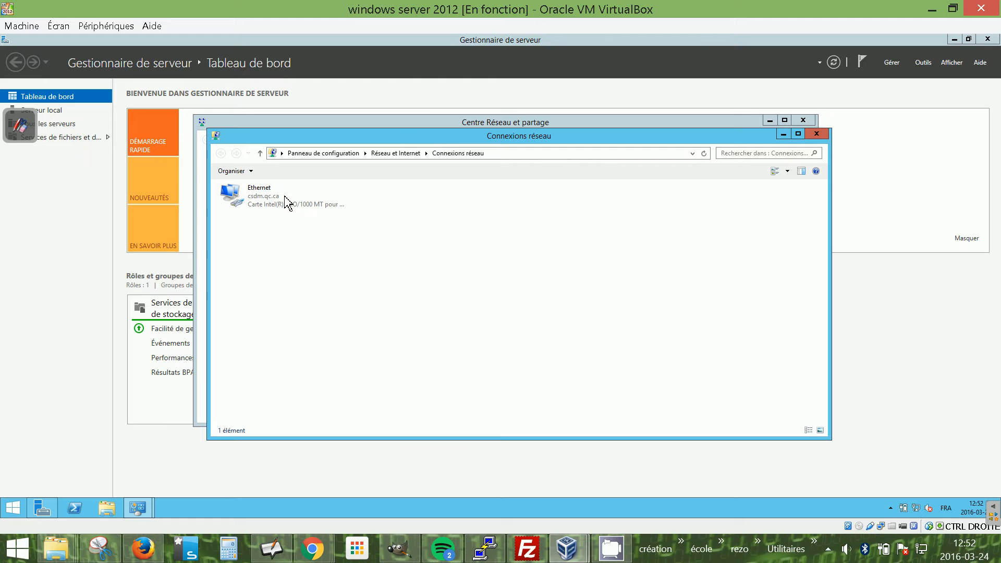
# Disconnect and reconnect the VM's virtual network adapter to renew its connection.
pyautogui.rightClick(873, 527)
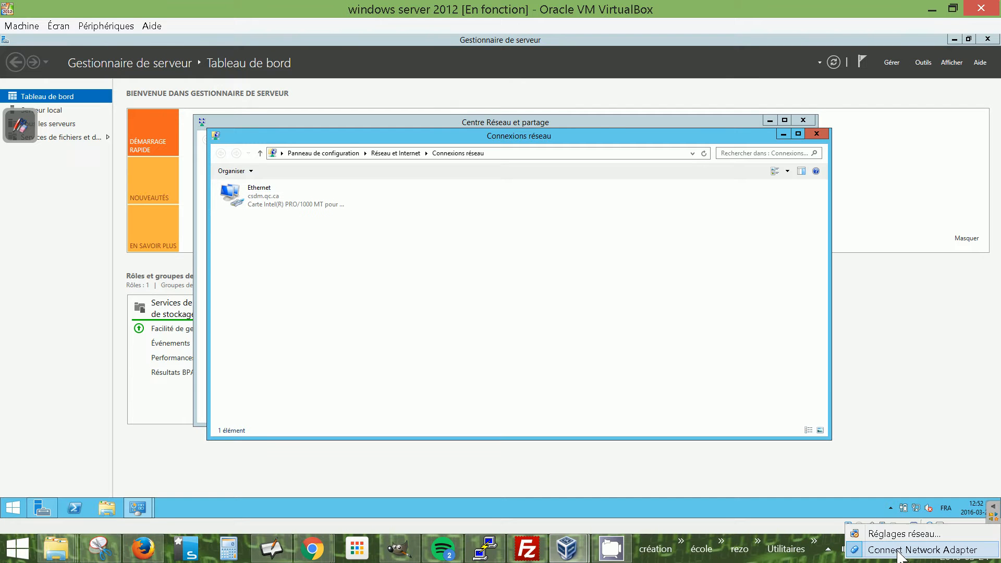
pyautogui.click(857, 551)
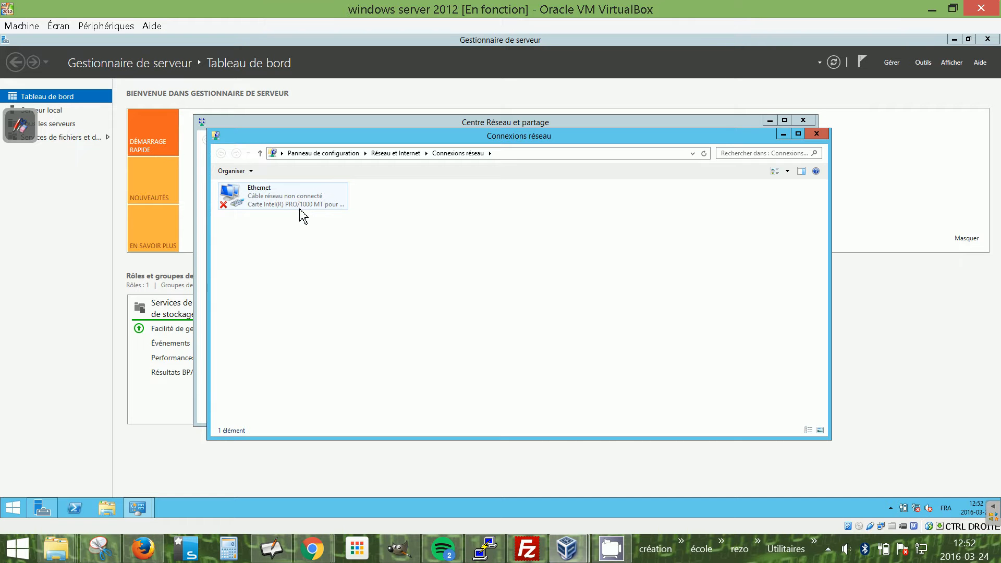
pyautogui.rightClick(881, 527)
pyautogui.click(883, 549)
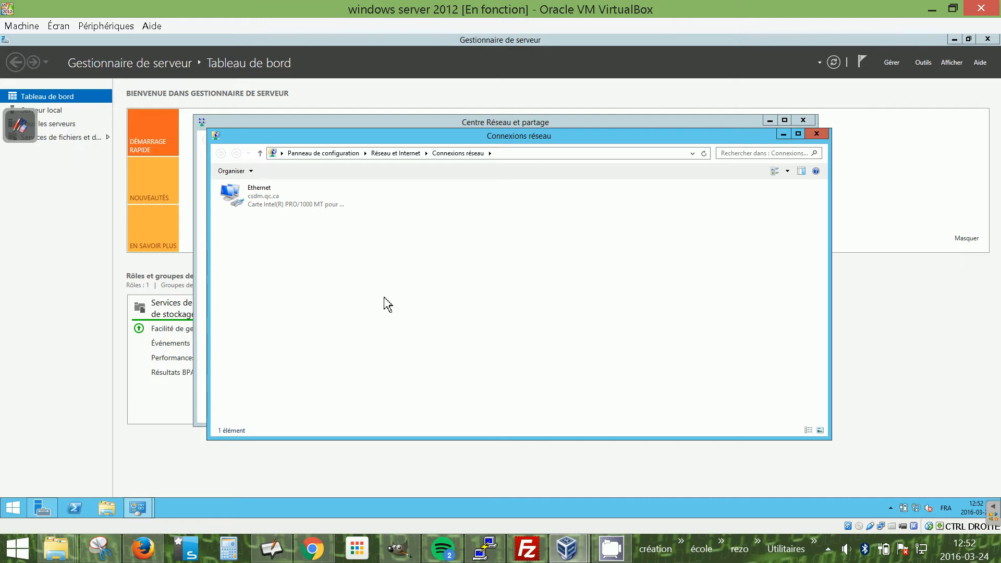
# Reopen the VM's network settings to review the bridged adapter, then cancel.
pyautogui.rightClick(888, 527)
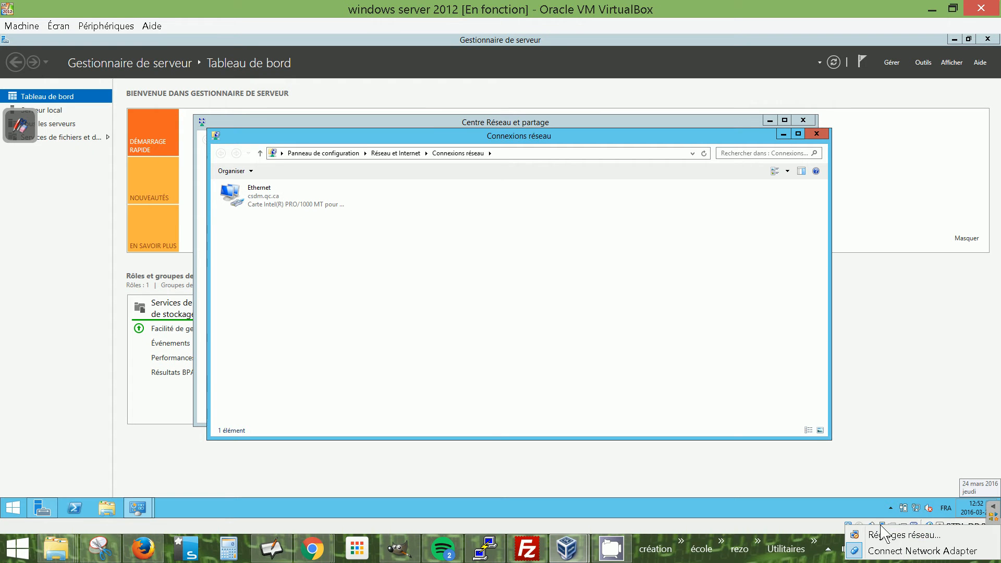
pyautogui.click(896, 535)
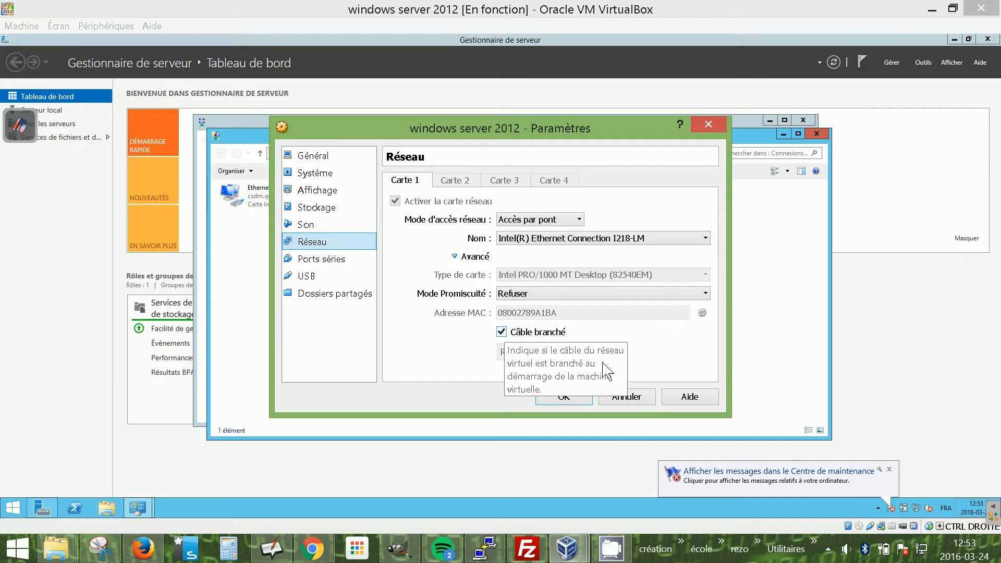
pyautogui.click(642, 402)
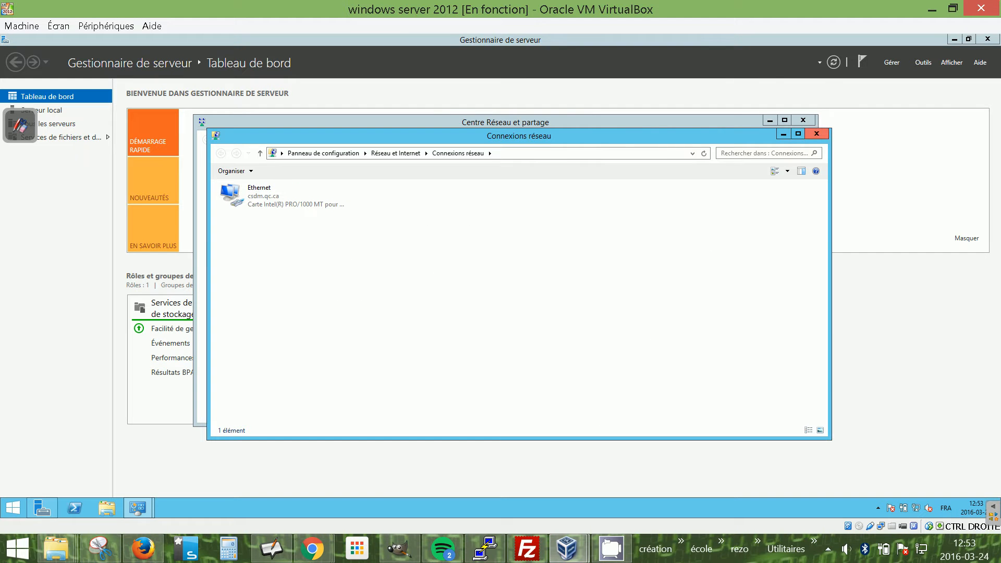
# Close the Network Connections window.
pyautogui.click(819, 134)
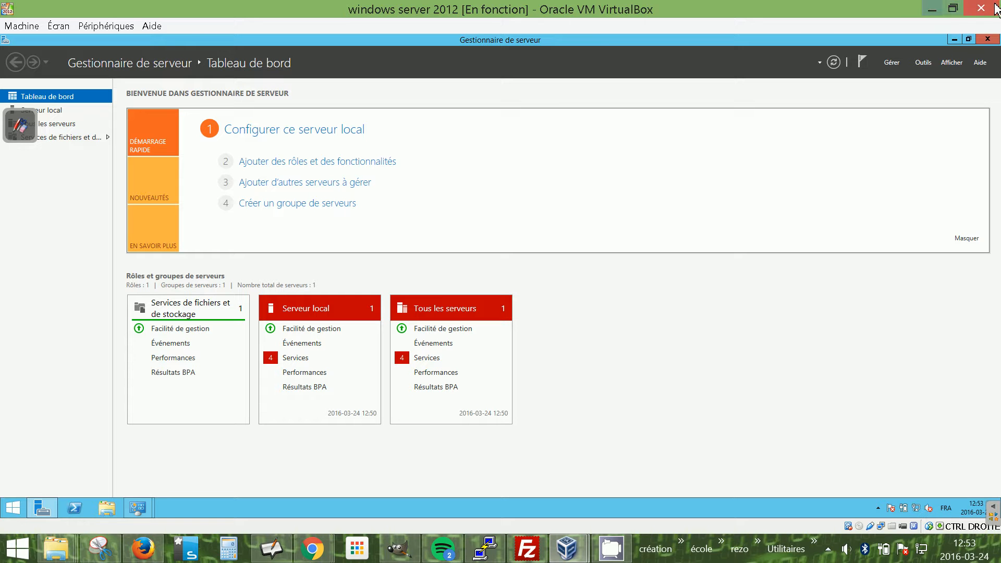
pyautogui.click(14, 509)
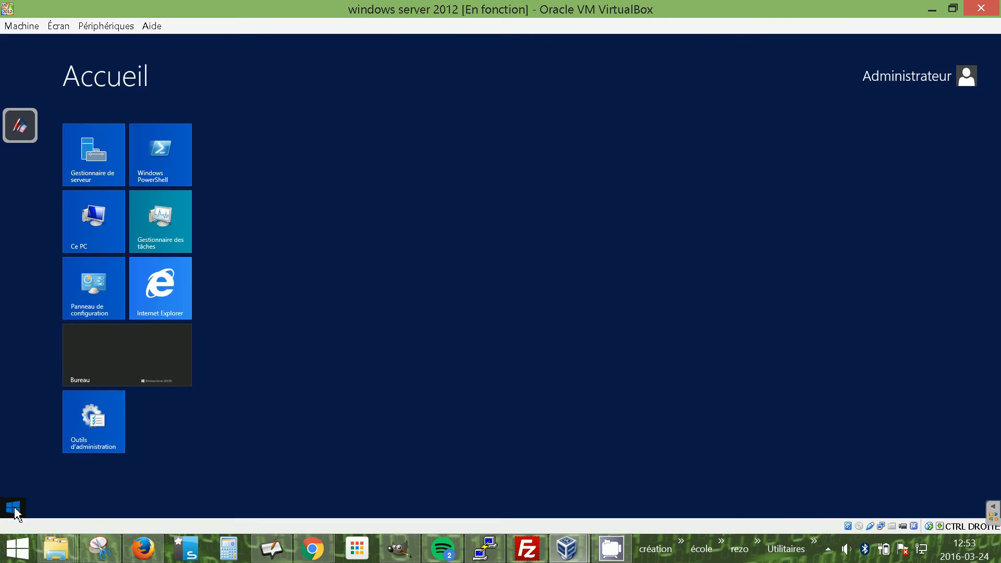
pyautogui.click(15, 507)
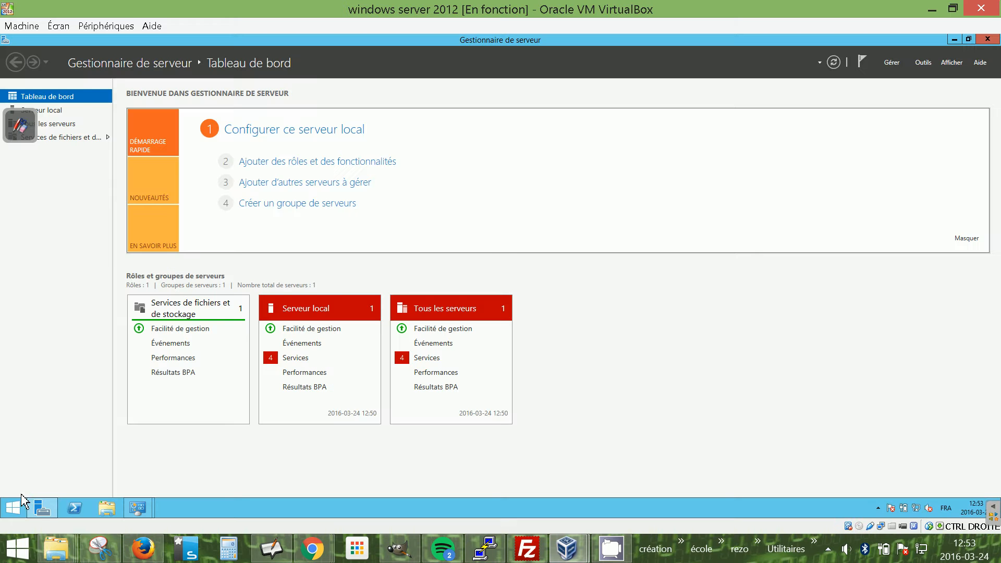
# Power off the running Windows Server 2012 virtual machine.
pyautogui.click(990, 11)
pyautogui.click(457, 285)
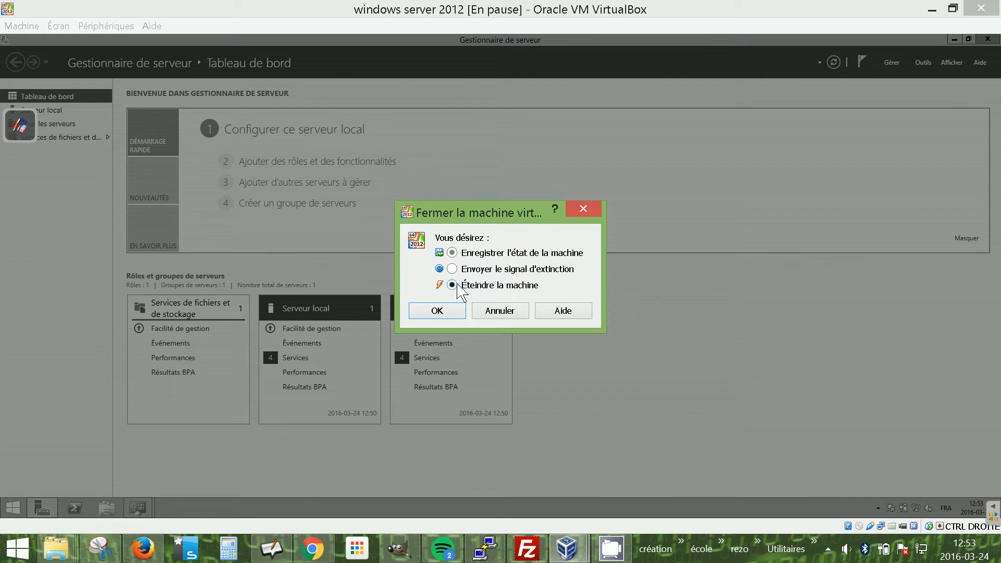
pyautogui.click(442, 311)
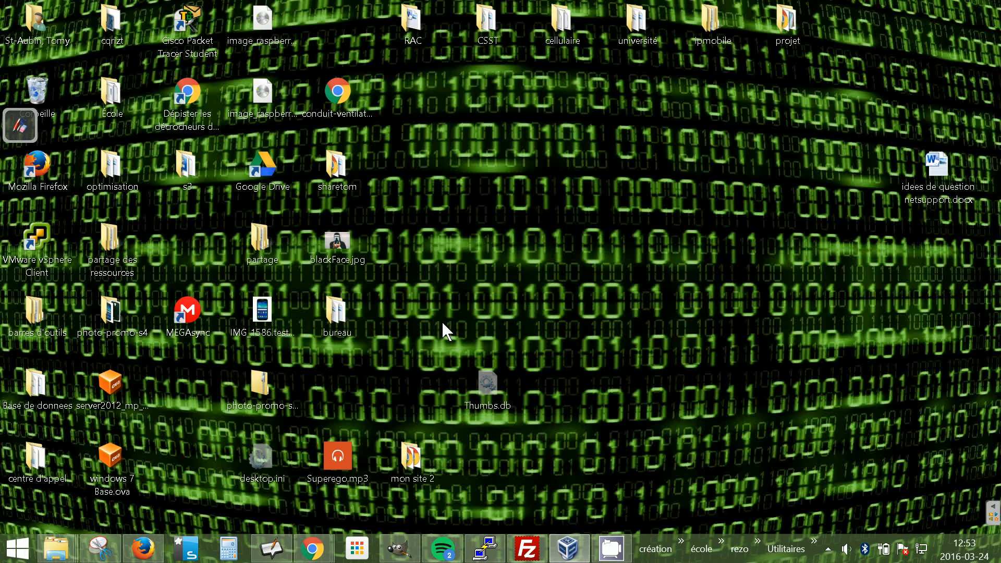
# Open the VM's network settings and enable the second adapter in Réseau interne mode.
pyautogui.click(568, 548)
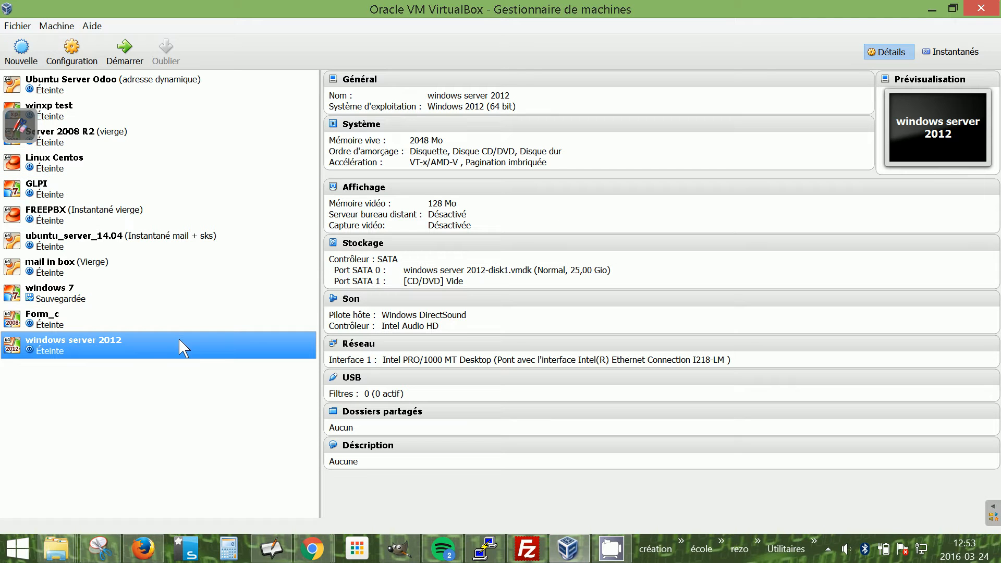
pyautogui.rightClick(132, 340)
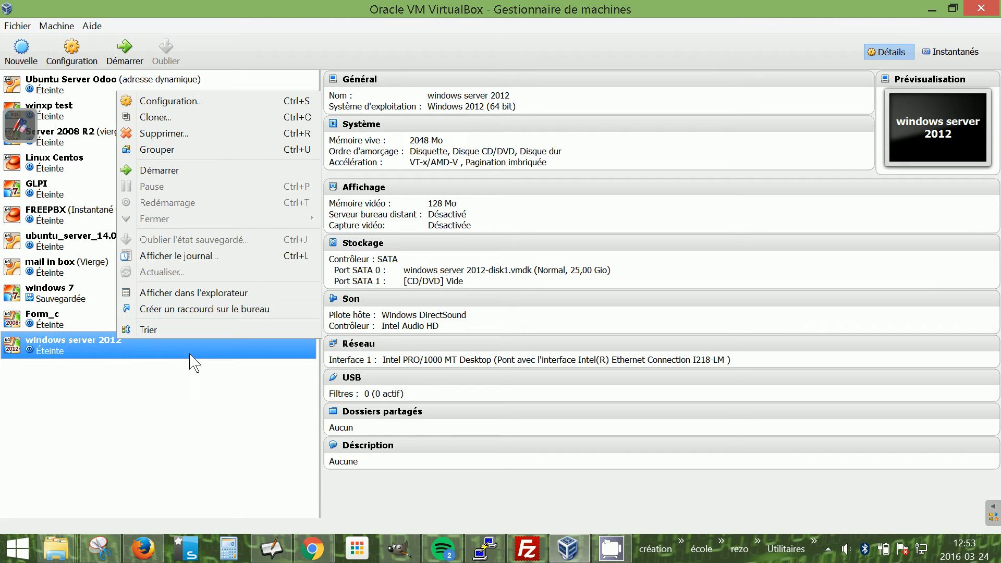
pyautogui.click(228, 99)
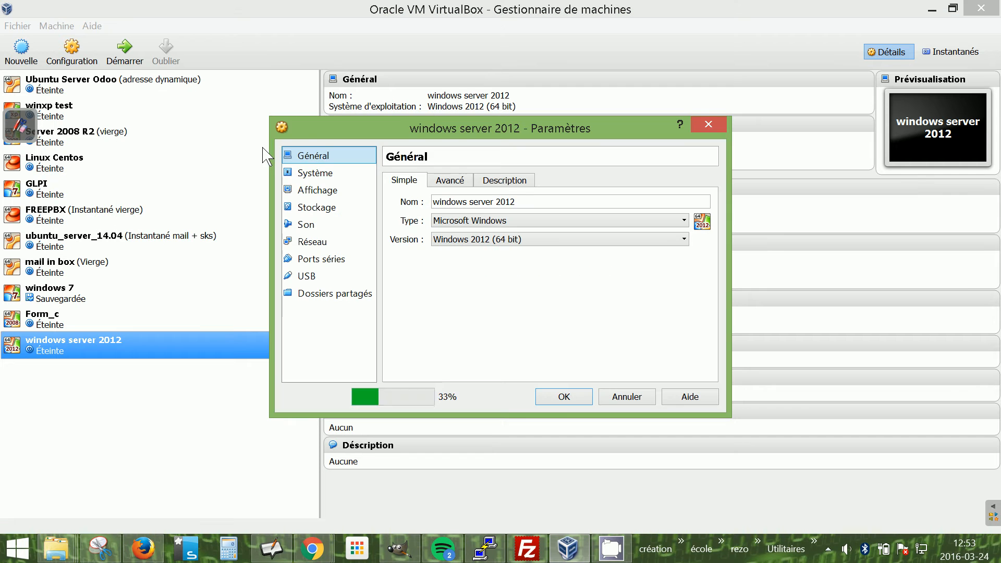
pyautogui.click(312, 241)
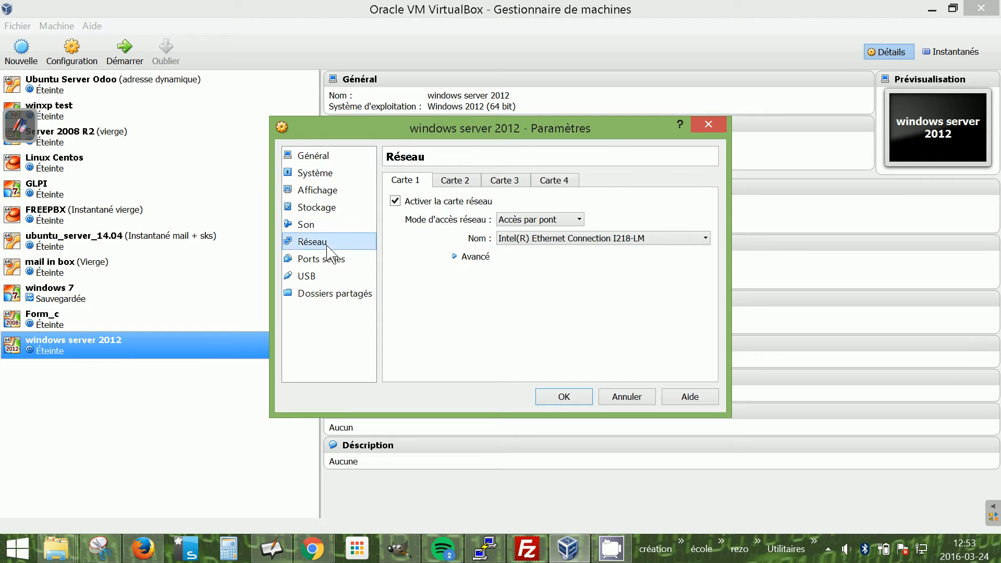
pyautogui.click(454, 180)
pyautogui.click(395, 201)
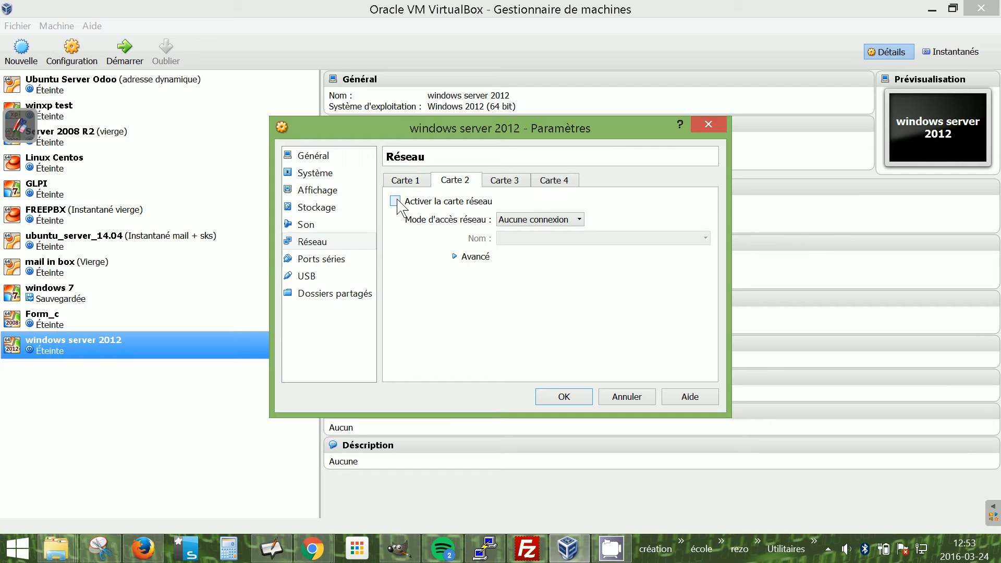
pyautogui.click(580, 217)
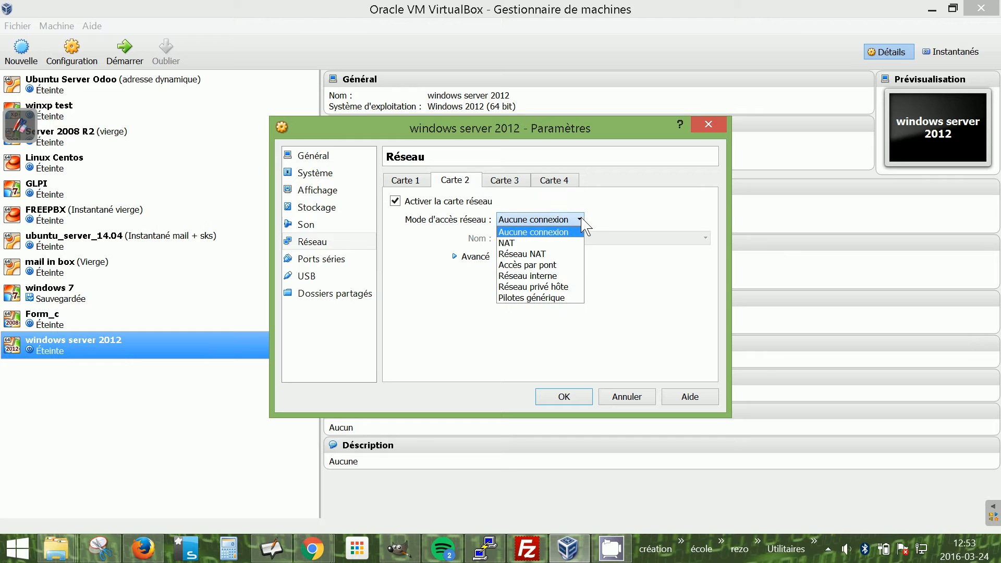
pyautogui.click(552, 277)
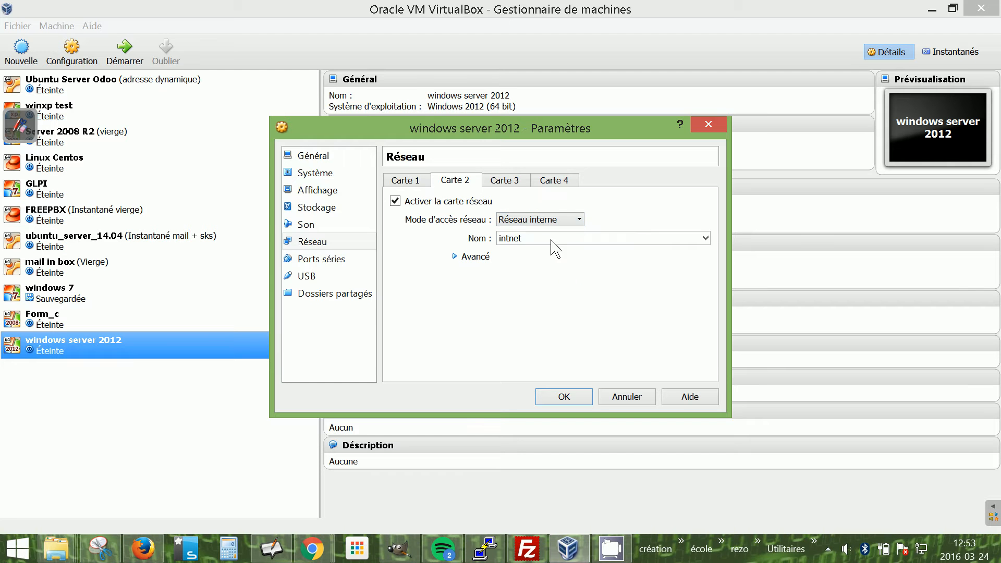
# Name the internal network tom and save the VM settings.
pyautogui.moveTo(523, 238); pyautogui.dragTo(498, 240)
pyautogui.write('tom')
pyautogui.click(565, 397)
pyautogui.moveTo(568, 548)
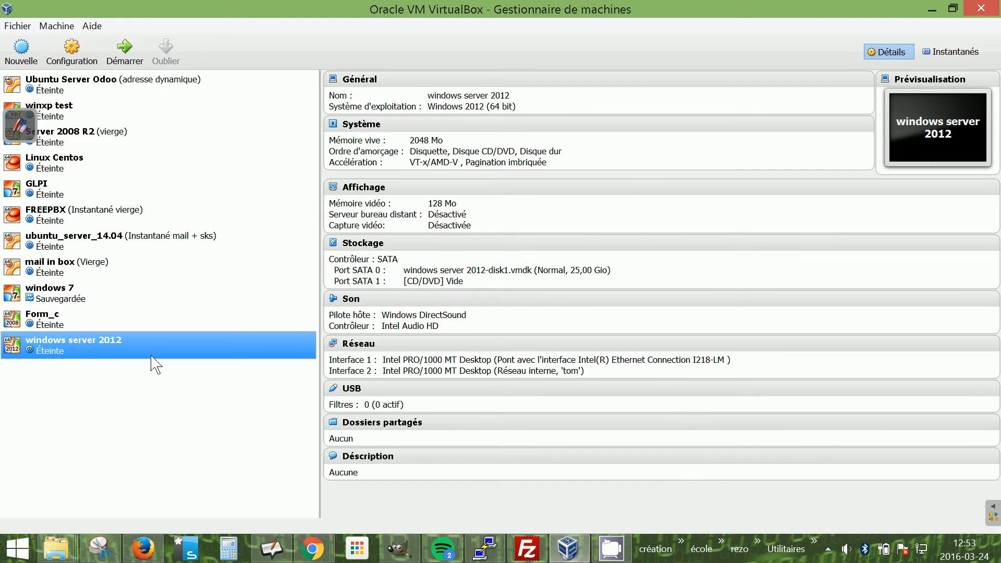
# Start the windows server 2012 virtual machine.
pyautogui.click(583, 556)
pyautogui.click(583, 556)
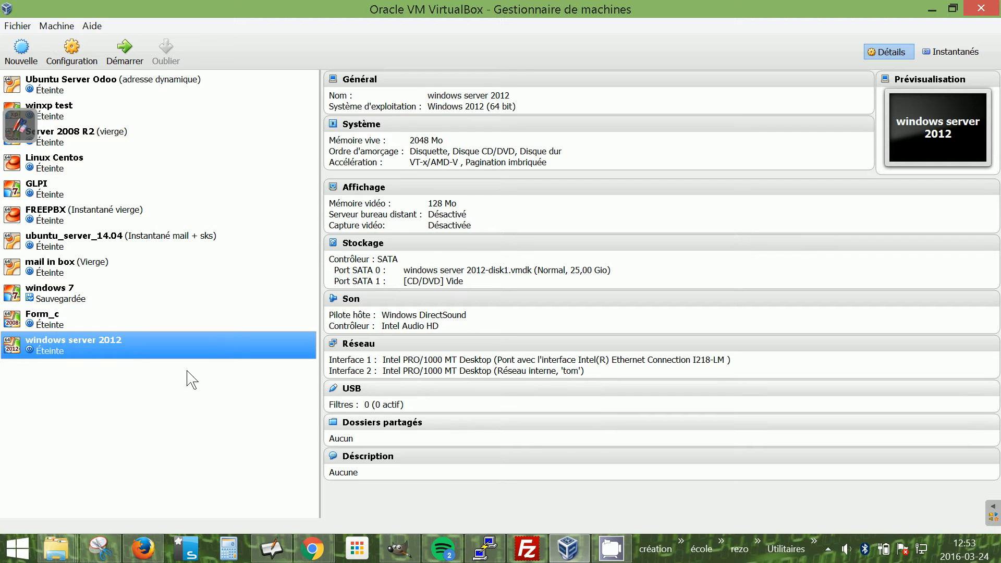
pyautogui.doubleClick(124, 346)
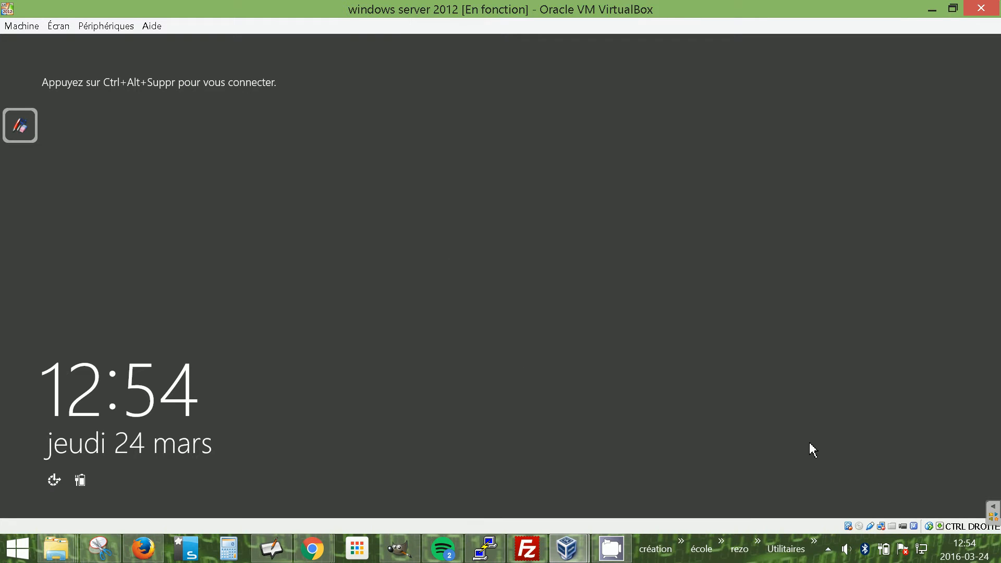
# Sign in to the server as Administrateur by entering the account password, retrying after a rejected attempt.
pyautogui.hotkey('ctrl', 'Delete')
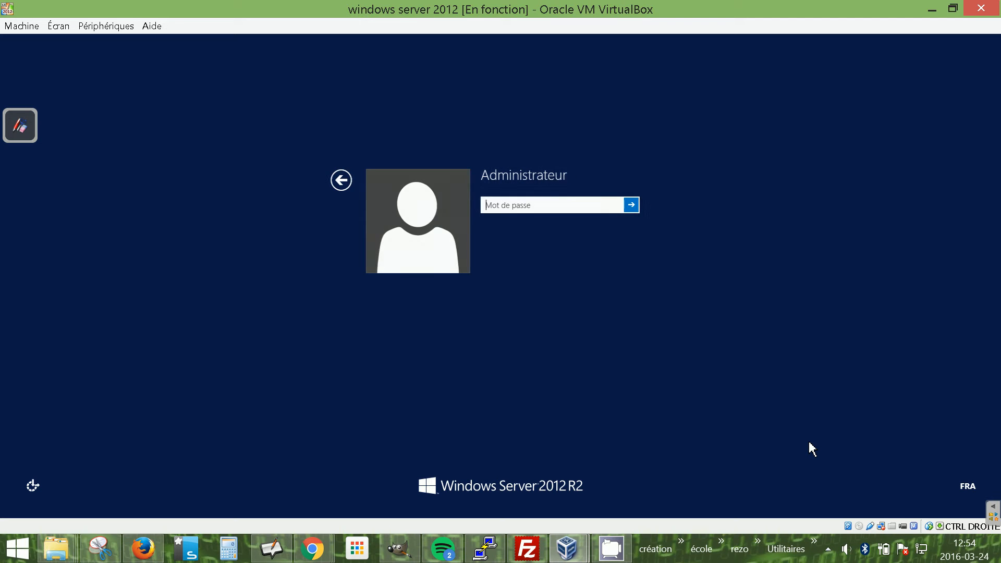
pyautogui.write('•')
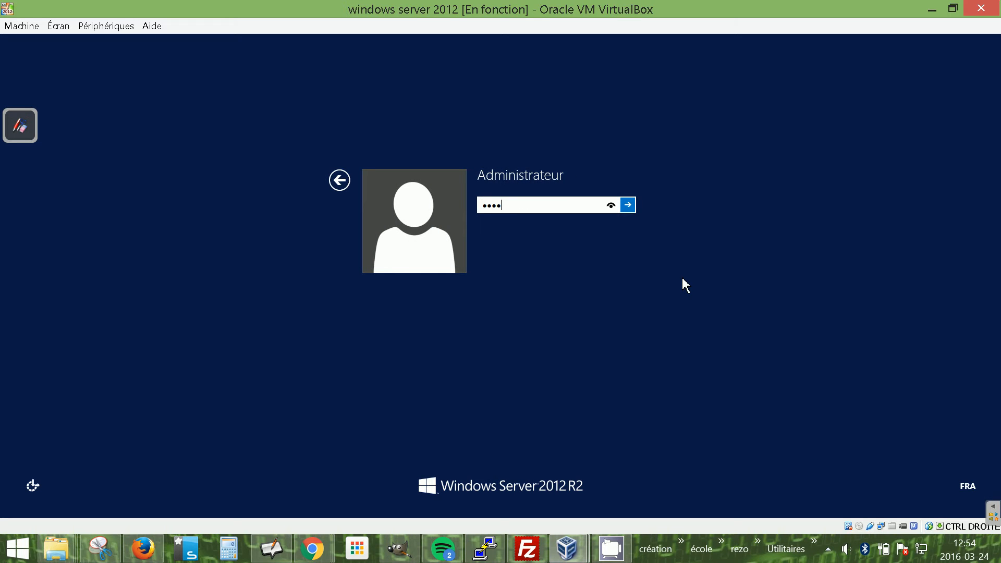
pyautogui.press('Return')
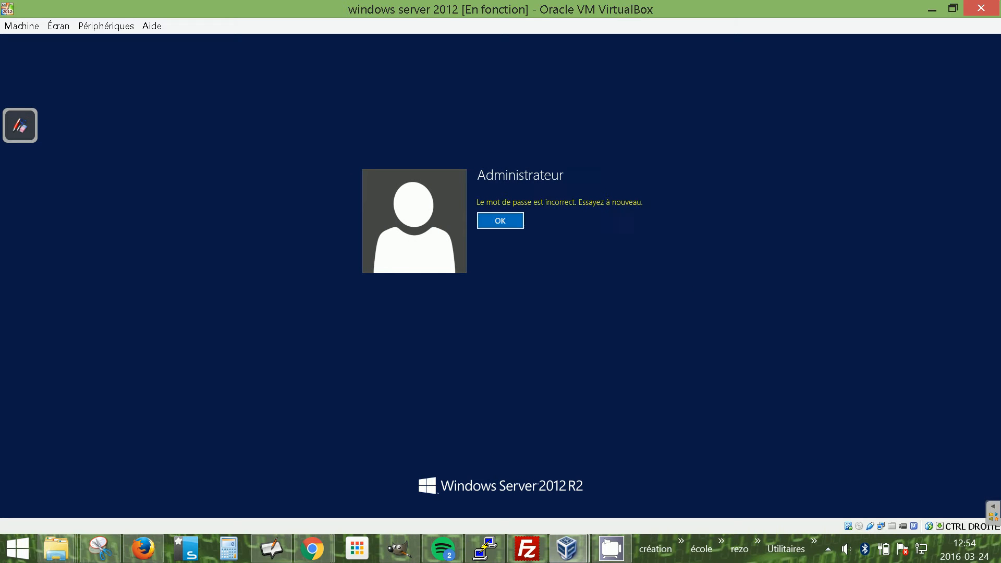
pyautogui.click(498, 228)
pyautogui.write('••')
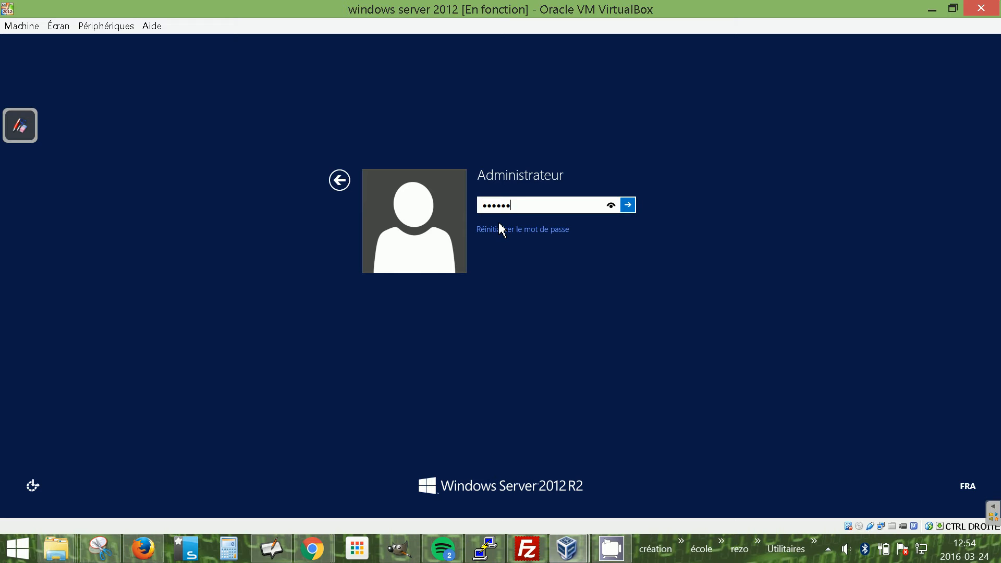
pyautogui.write('••••••••')
pyautogui.press('Return')
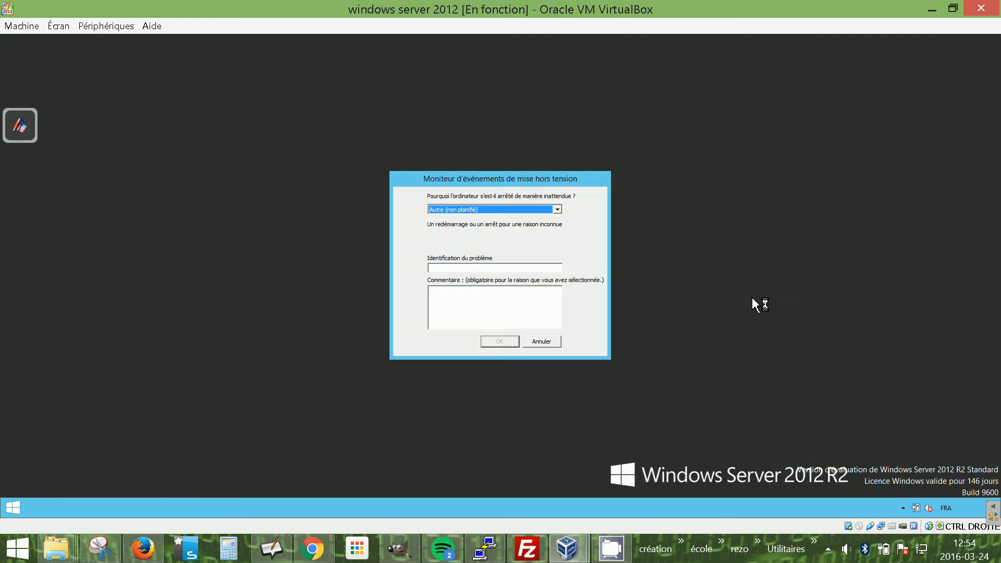
# Enter j'ai ajouté une deuxieme carte as the problem identification in the shutdown event tracker.
pyautogui.click(495, 268)
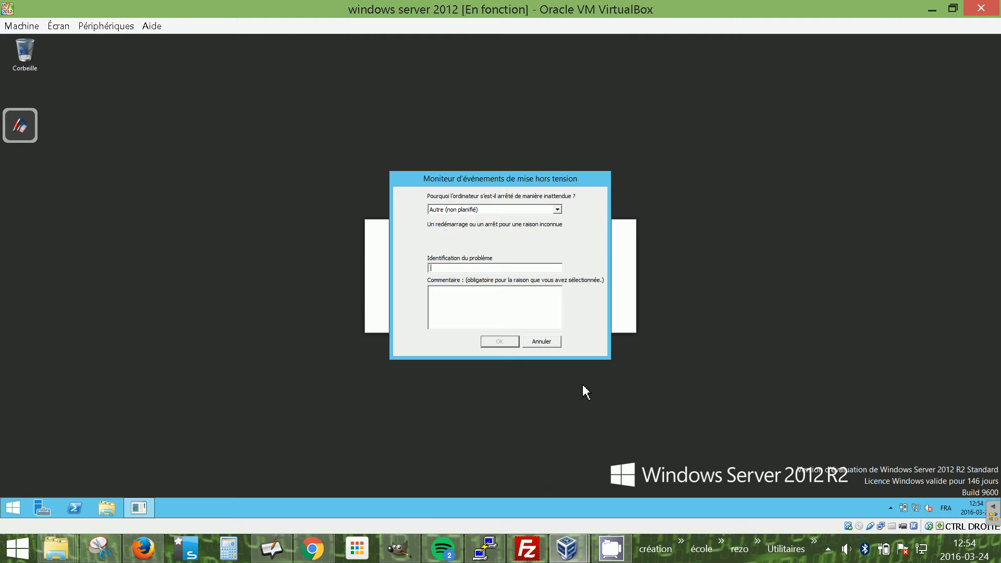
pyautogui.write('te')
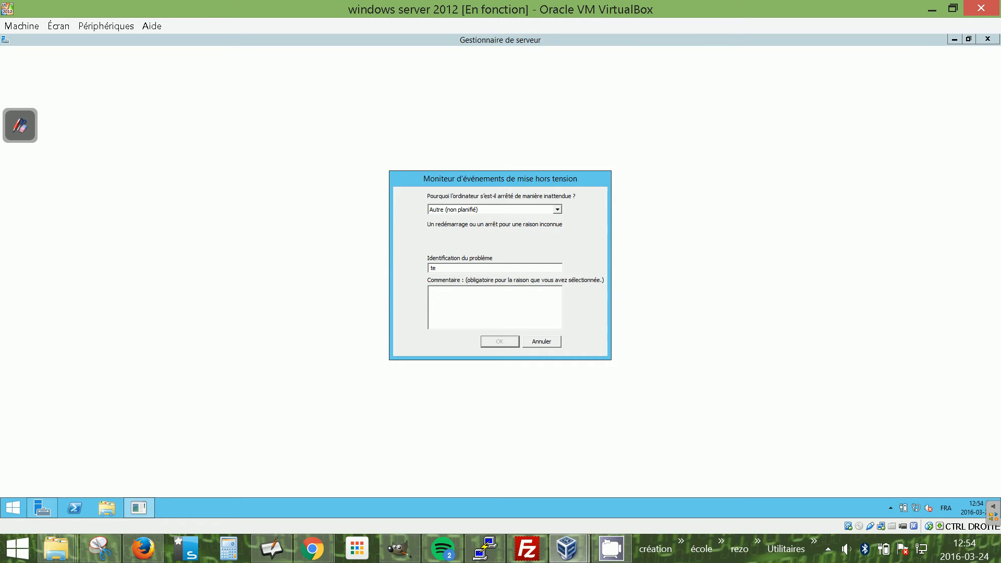
pyautogui.press('BackSpace')
pyautogui.press('BackSpace')
pyautogui.write("j'ai ")
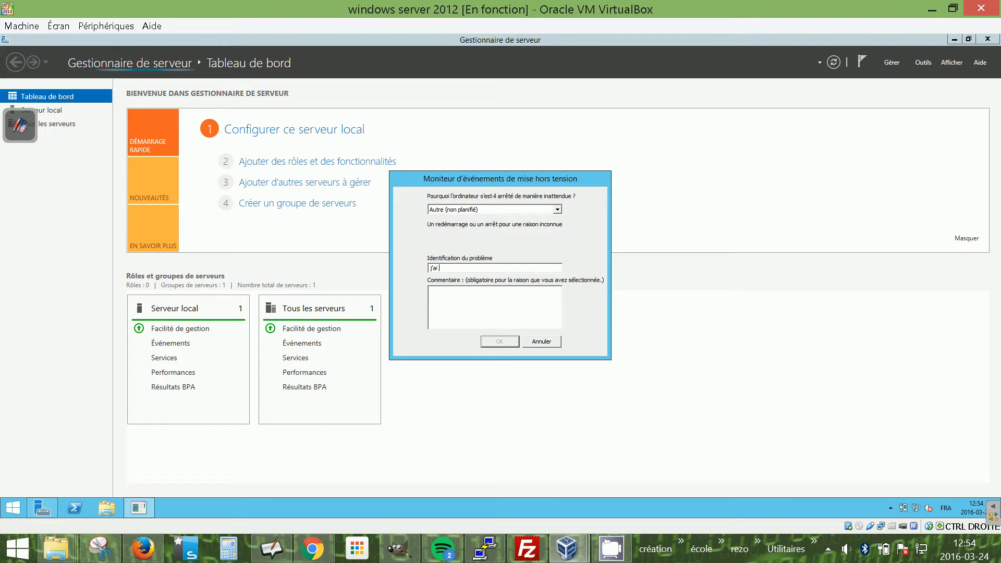
pyautogui.write('ajouté ')
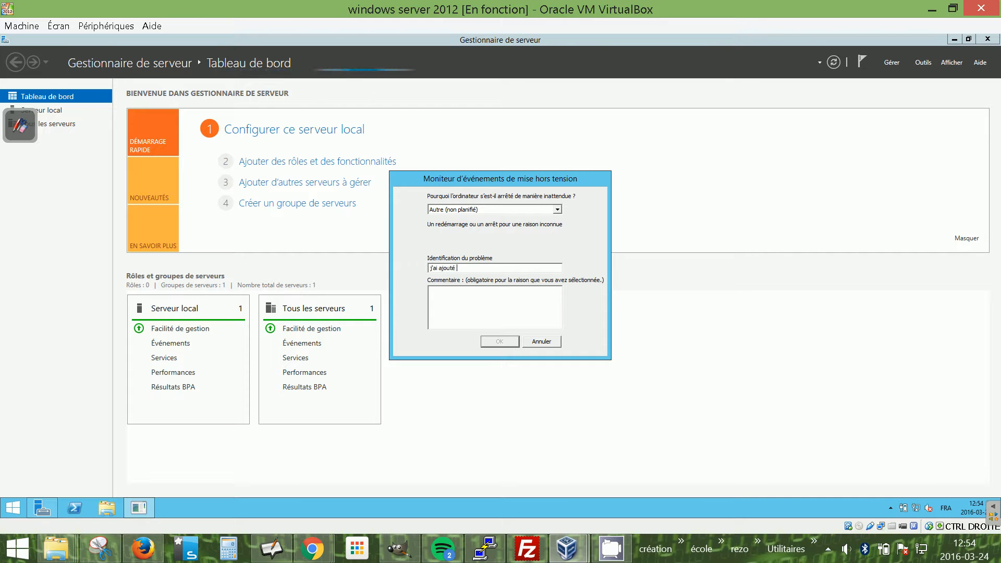
pyautogui.write('une deu')
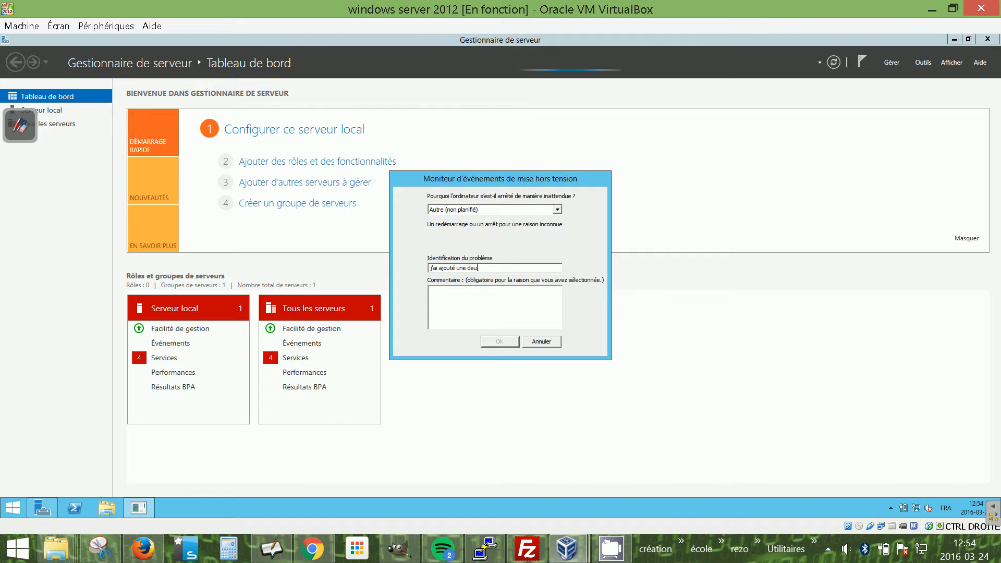
pyautogui.write('xieme carte')
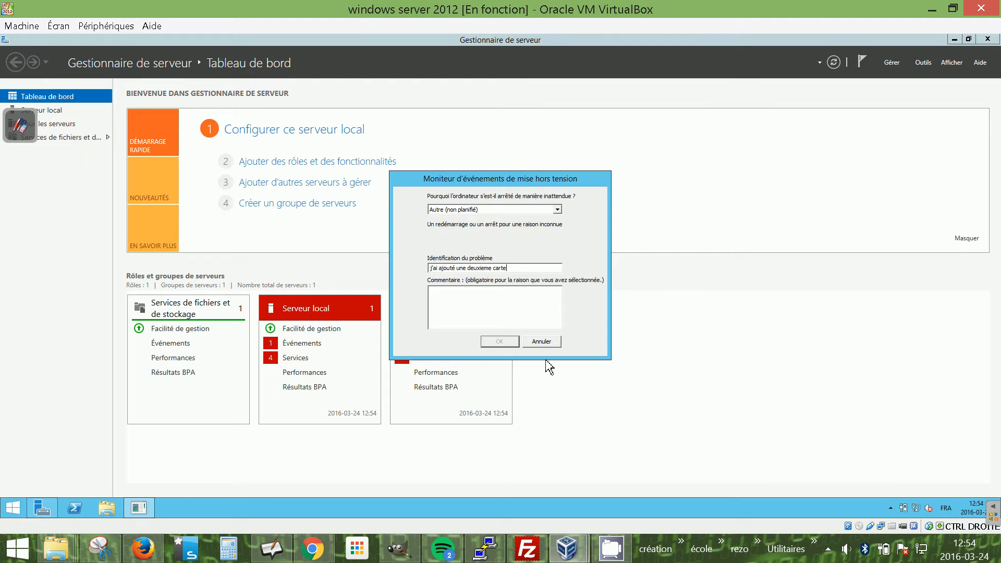
# Add the comment erwer and confirm the shutdown report.
pyautogui.click(507, 304)
pyautogui.write('erwer')
pyautogui.click(510, 343)
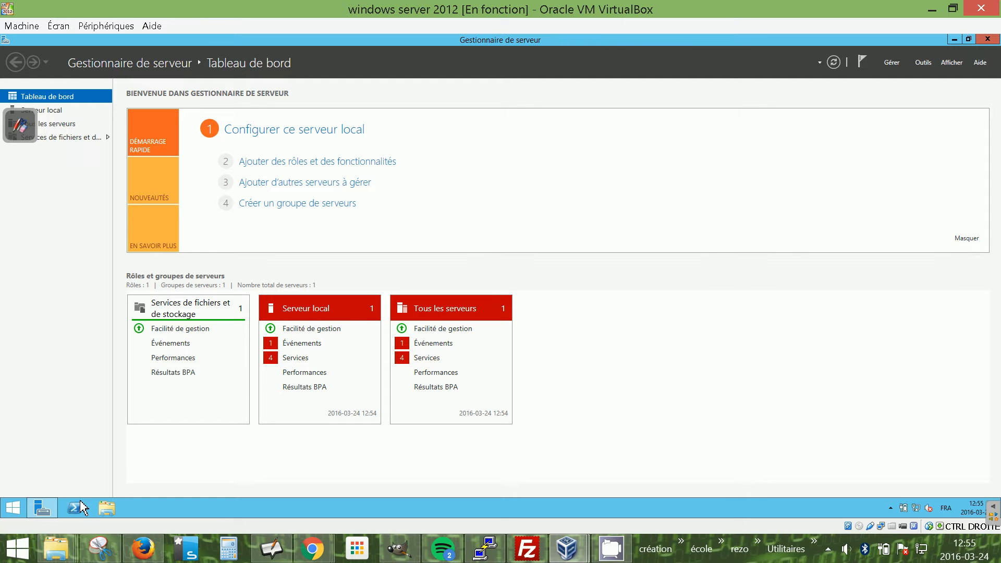
pyautogui.click(19, 513)
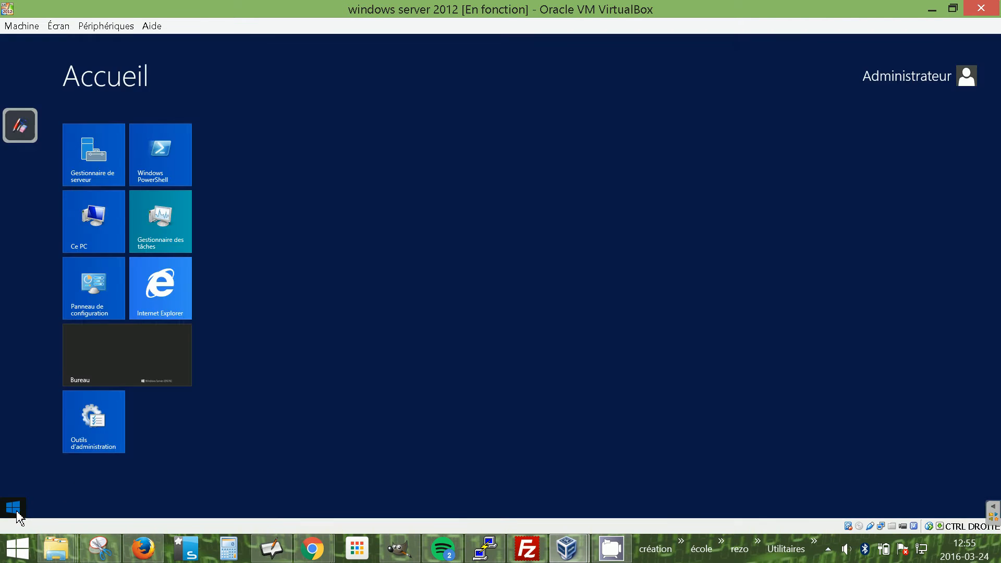
pyautogui.click(15, 518)
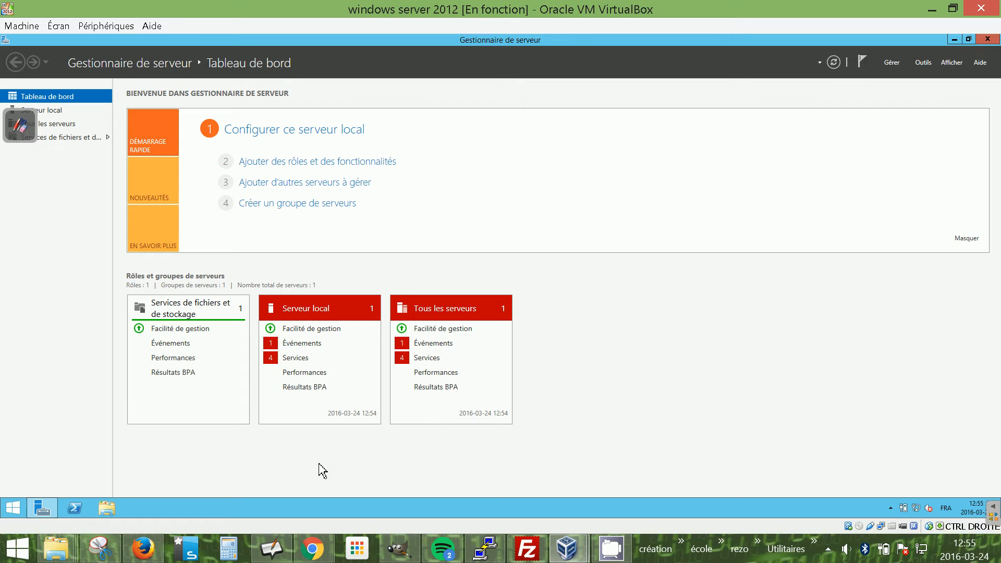
pyautogui.rightClick(14, 508)
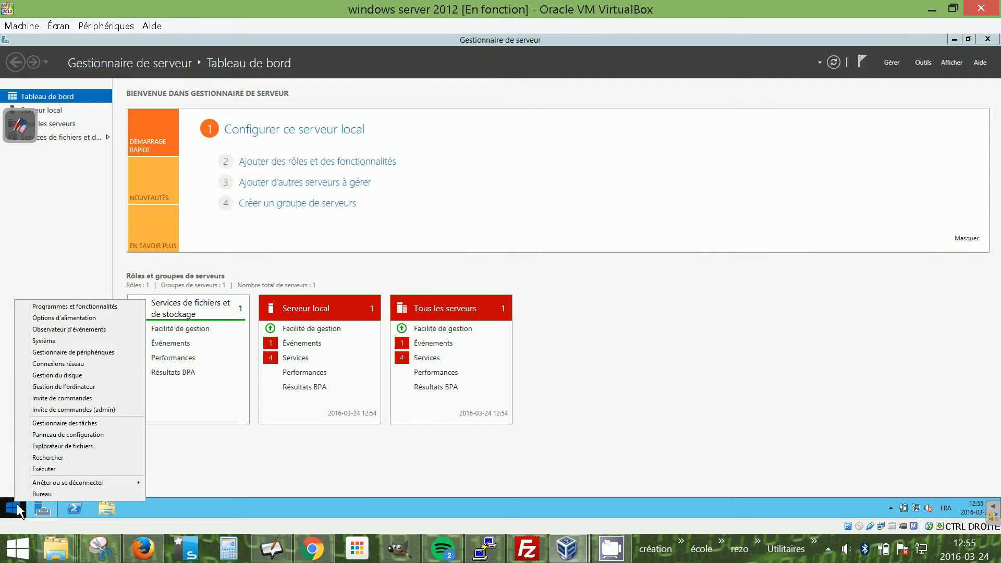
pyautogui.click(407, 463)
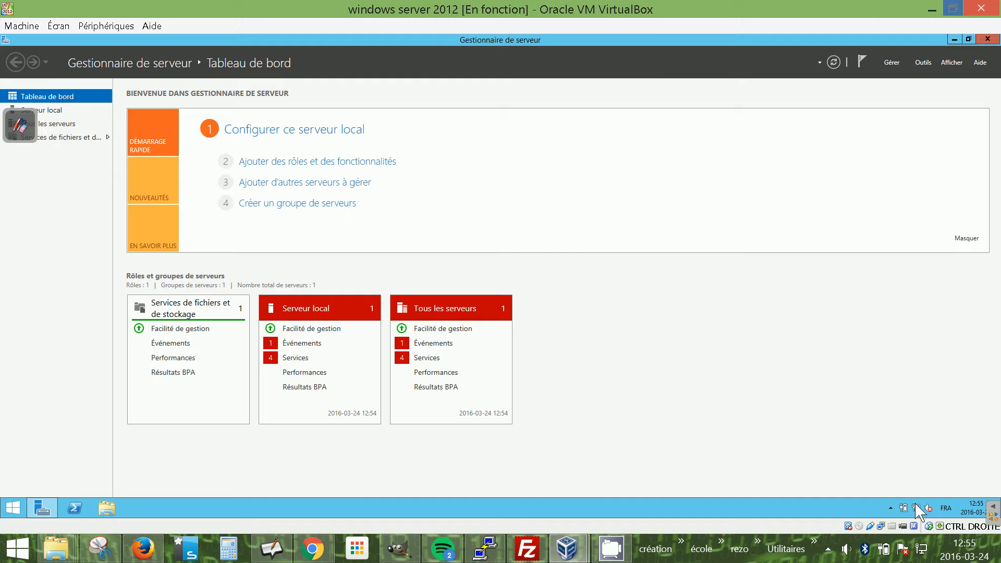
pyautogui.doubleClick(900, 9)
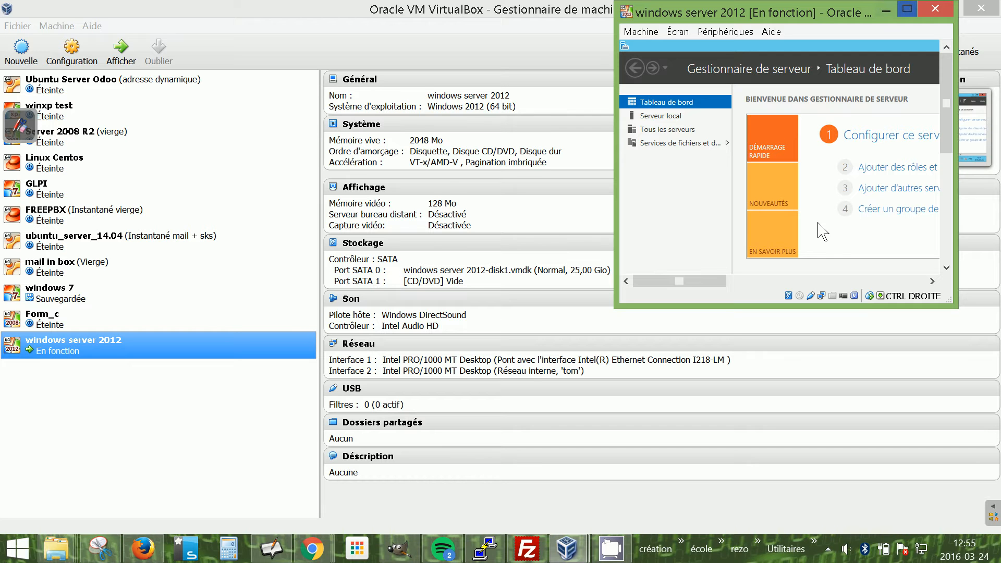
pyautogui.click(907, 9)
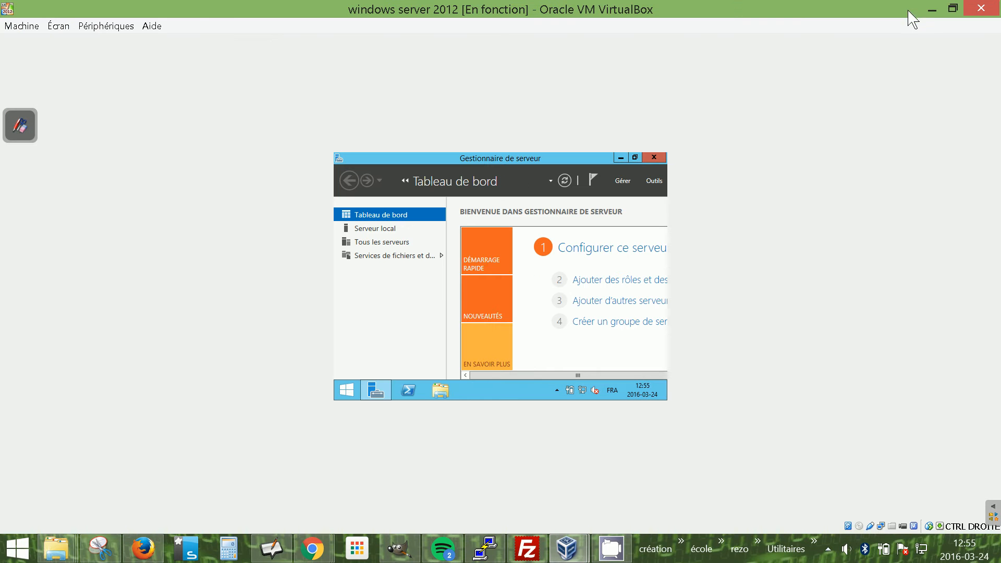
# Open the VM's network settings to review the first adapter's bridged configuration, then cancel.
pyautogui.rightClick(880, 527)
pyautogui.click(895, 490)
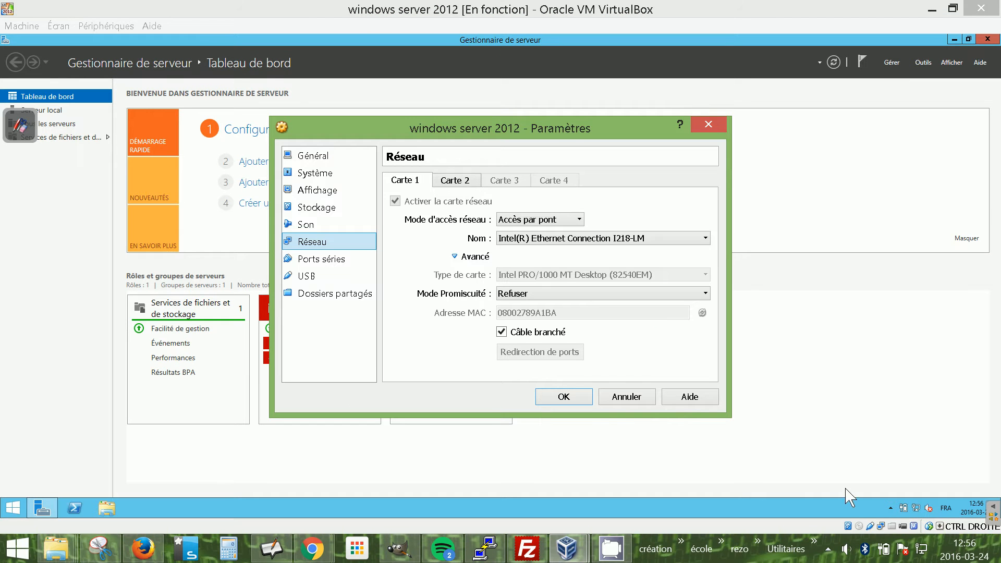
pyautogui.click(636, 401)
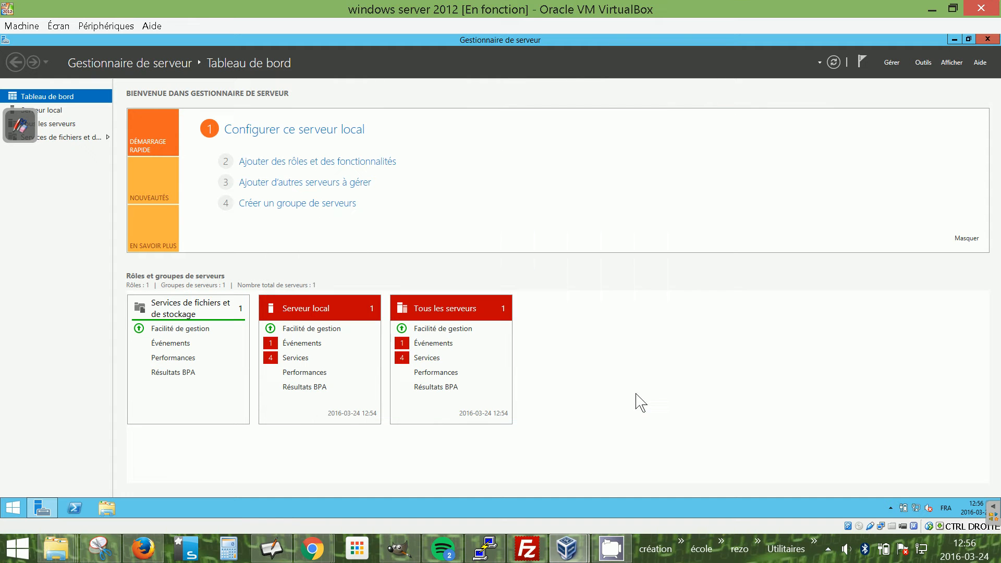
# Open the Network and Sharing Center and view the server's network connections.
pyautogui.rightClick(917, 507)
pyautogui.click(918, 498)
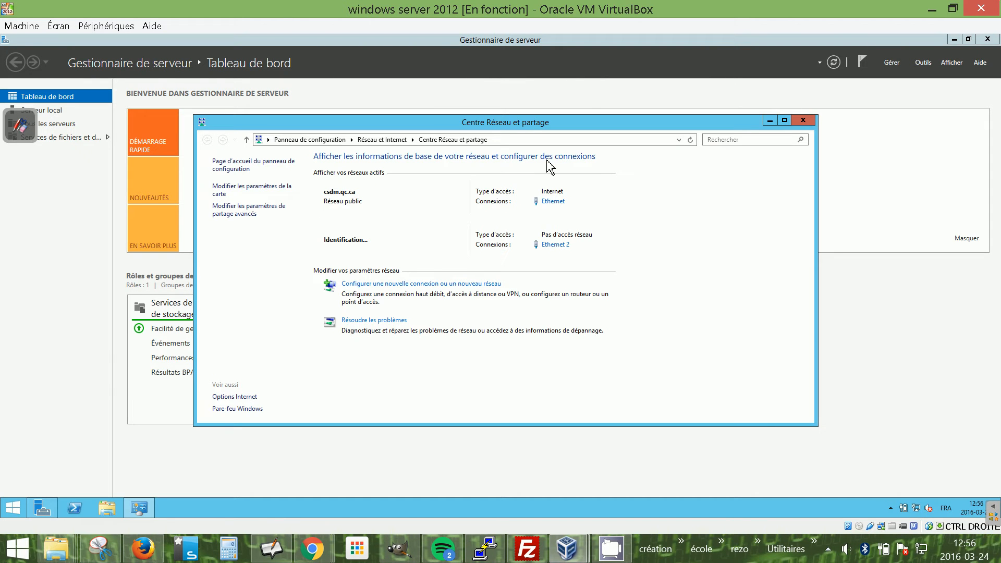
pyautogui.click(242, 188)
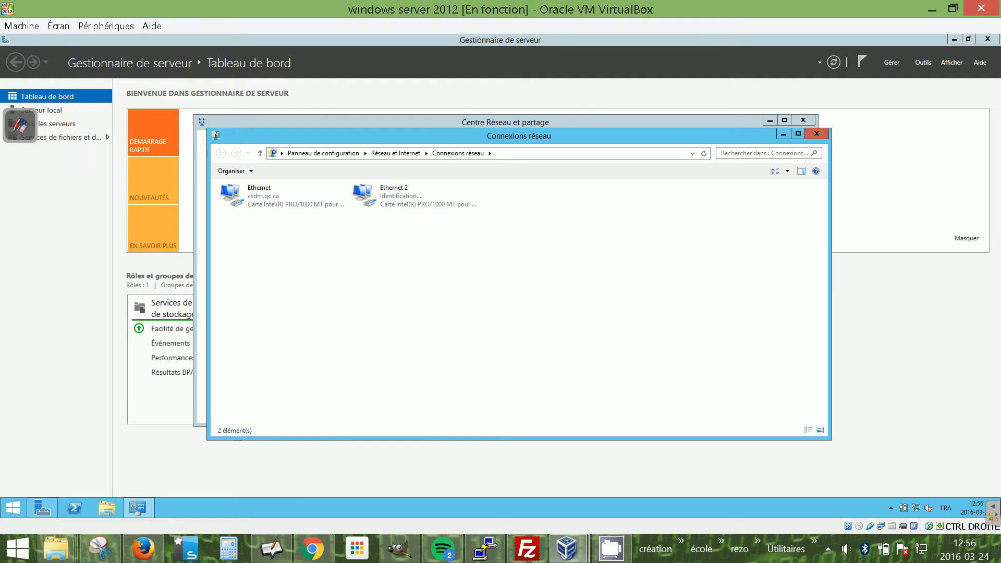
# Disconnect the cable of the VM's first network adapter in its network settings.
pyautogui.rightClick(883, 529)
pyautogui.click(888, 482)
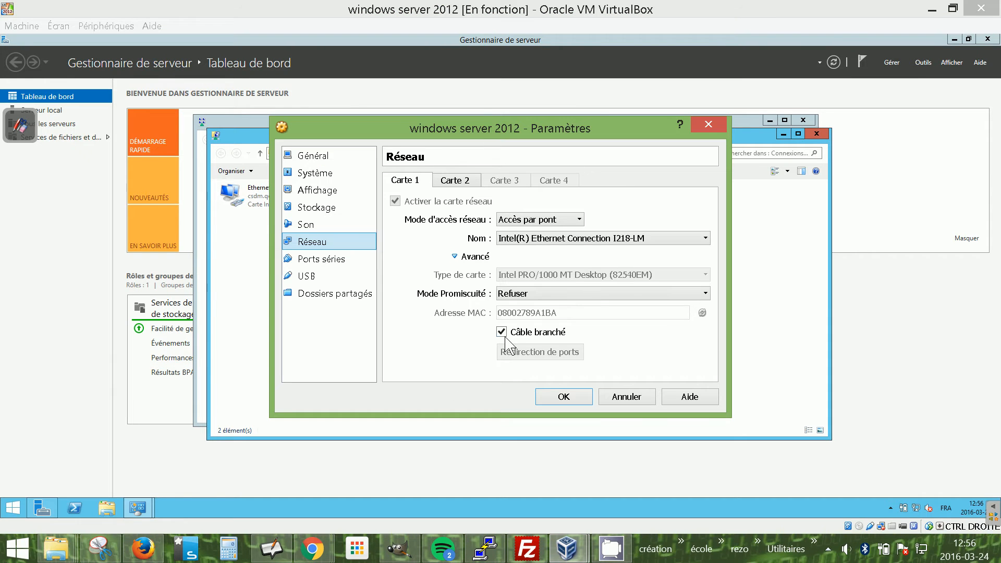
pyautogui.click(502, 333)
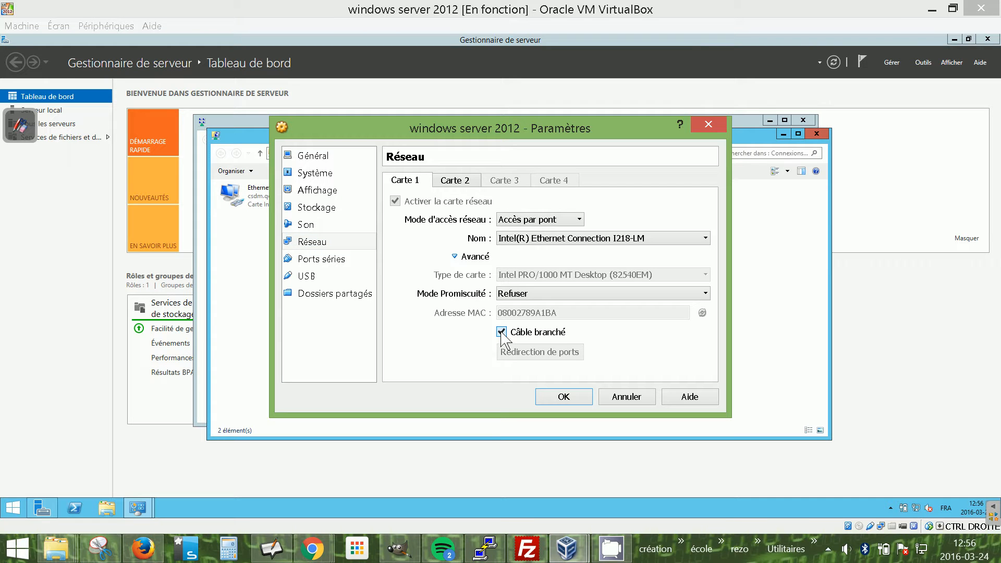
pyautogui.click(501, 332)
pyautogui.click(564, 397)
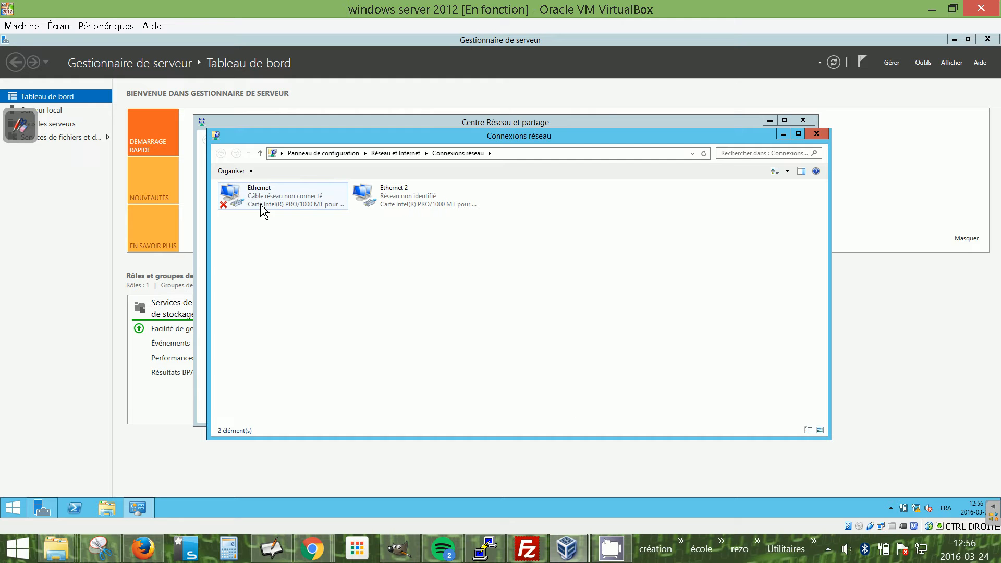
# Rename the Ethernet connection to WAN and the Ethernet 2 connection to LAN.
pyautogui.click(275, 196)
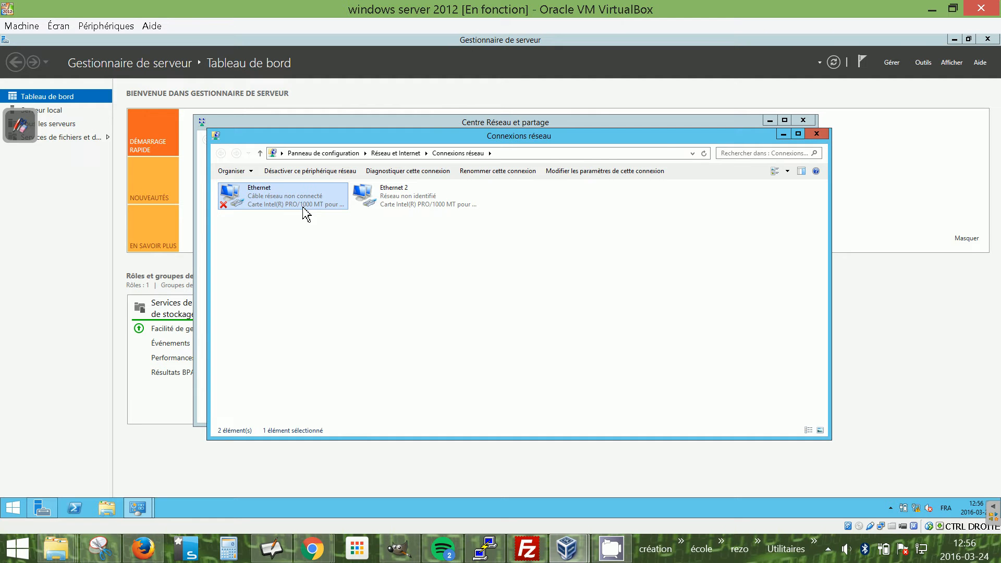
pyautogui.press('F2')
pyautogui.write('WAN')
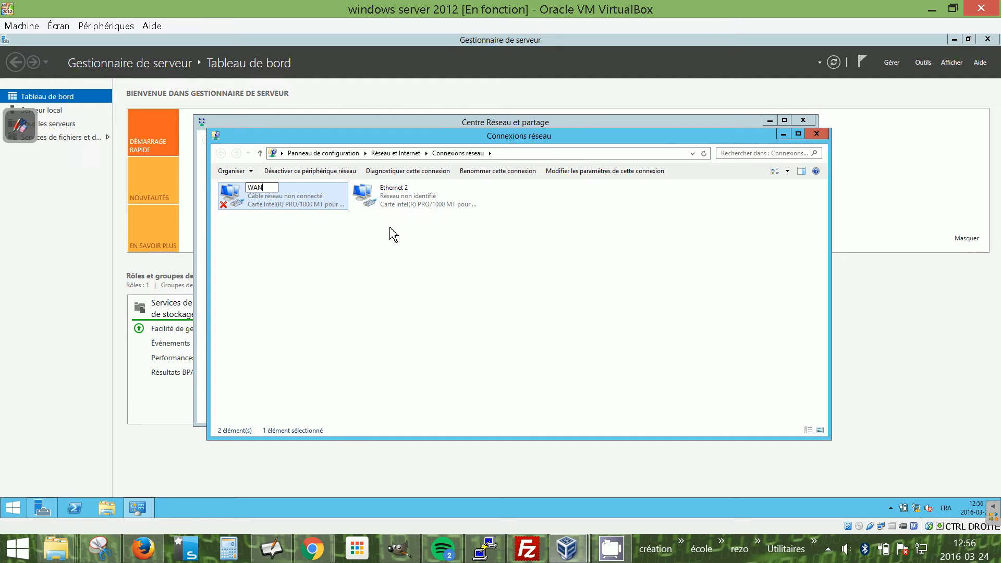
pyautogui.click(413, 198)
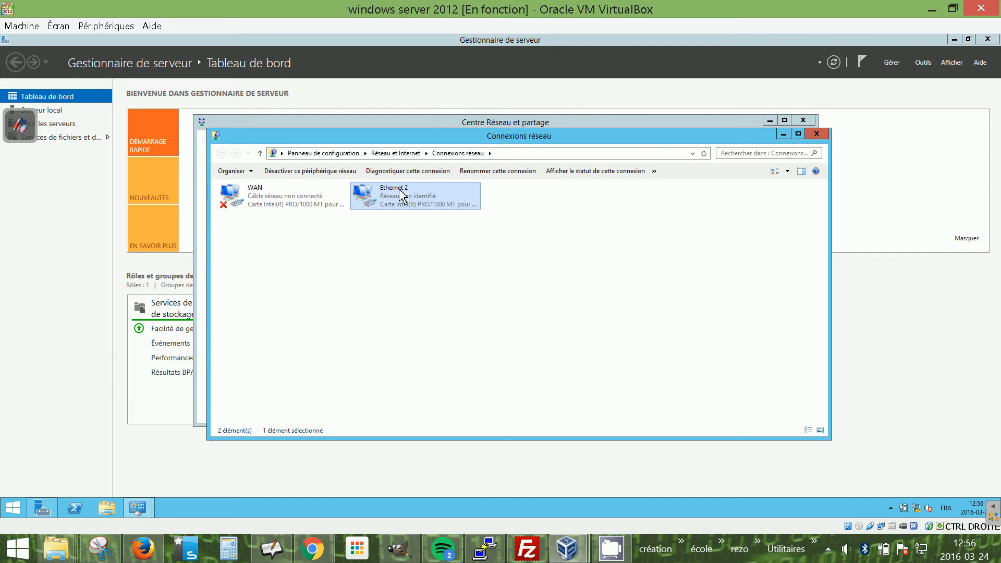
pyautogui.press('F2')
pyautogui.write('LAN')
pyautogui.press('Return')
pyautogui.click(613, 195)
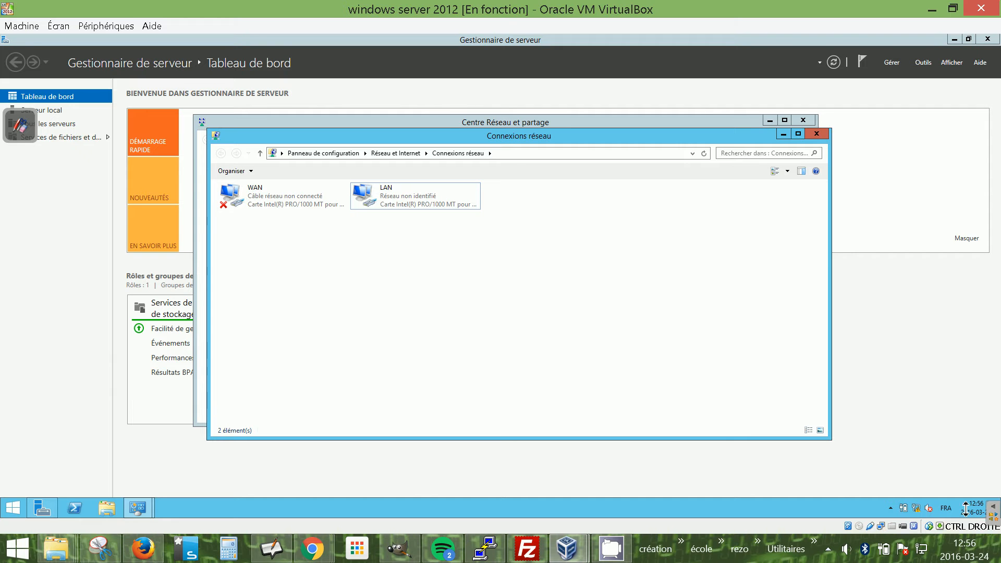
# Reconnect the VM's network adapter 1 and close the network connection windows.
pyautogui.rightClick(880, 526)
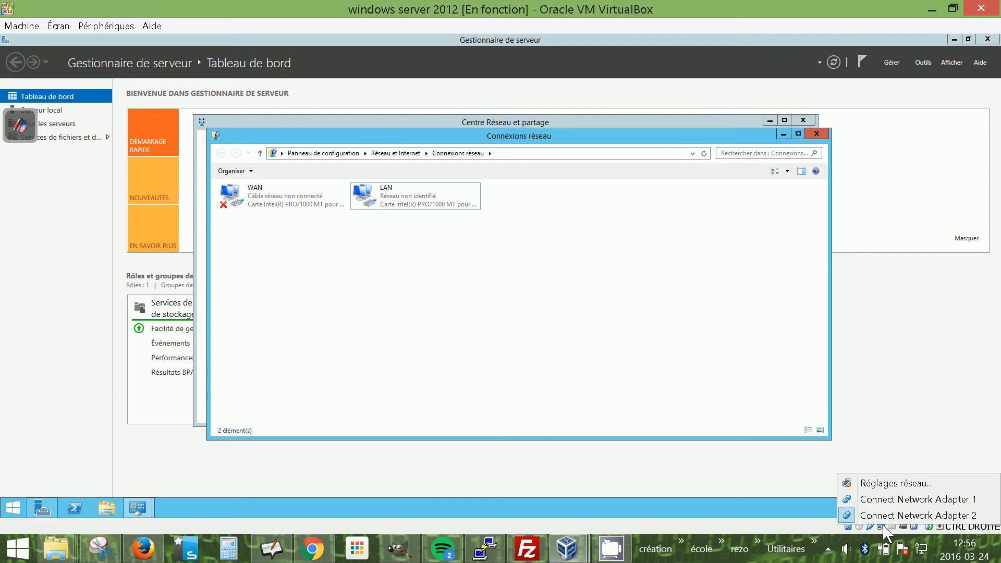
pyautogui.click(894, 499)
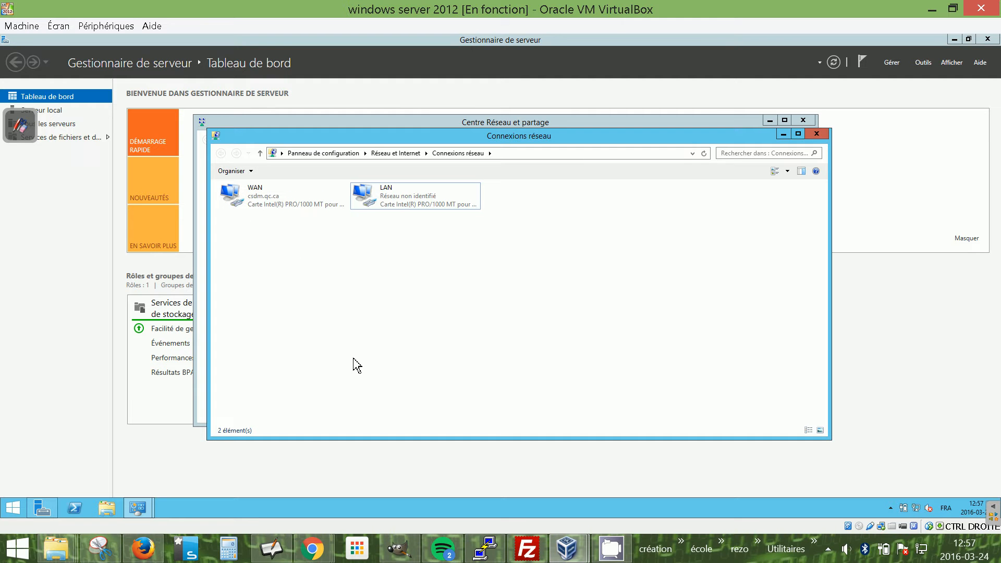
pyautogui.click(816, 134)
pyautogui.click(805, 121)
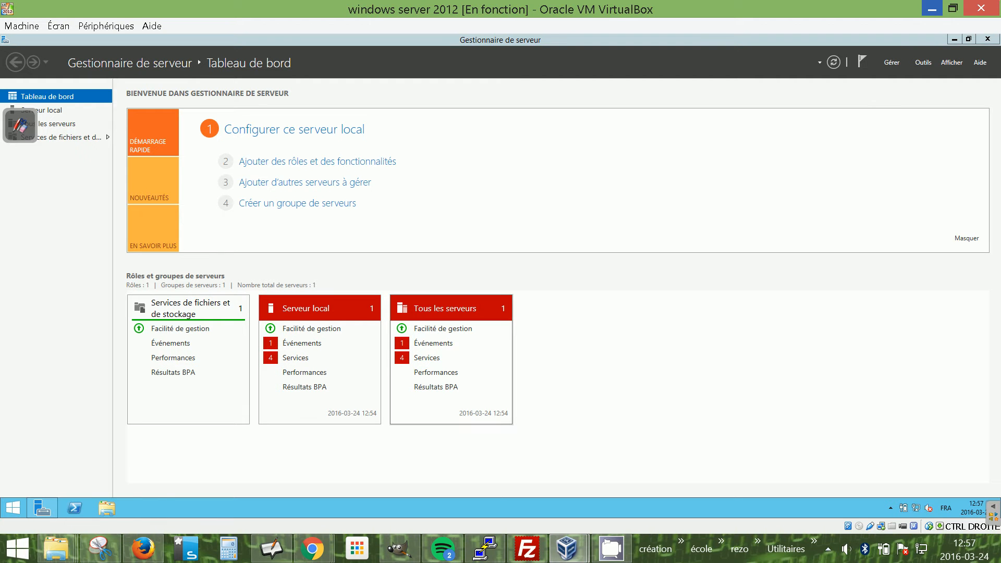
# Rename the computer to SRV1 in the system properties and choose to restart later.
pyautogui.press('super+Pause')
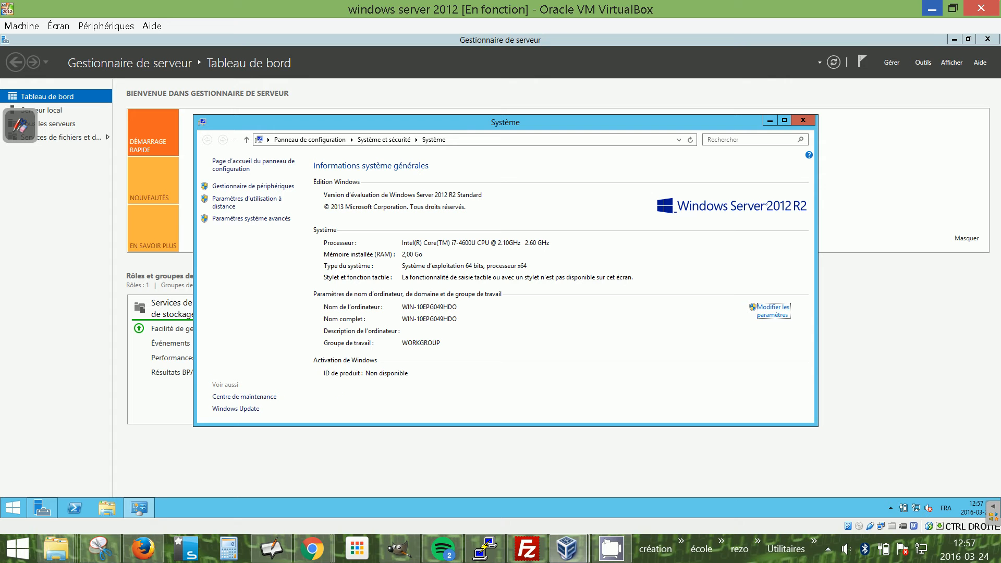
pyautogui.click(773, 312)
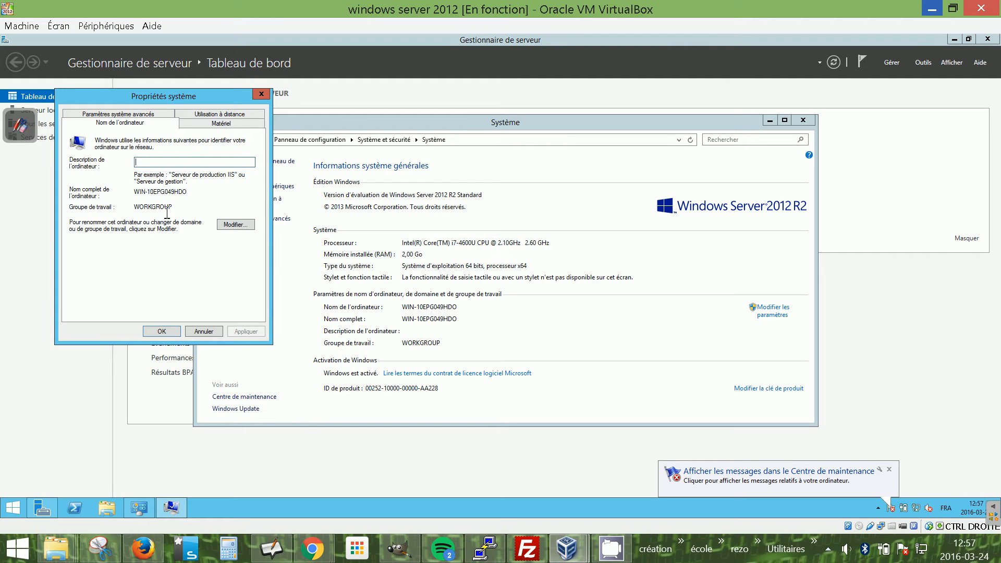
pyautogui.click(238, 226)
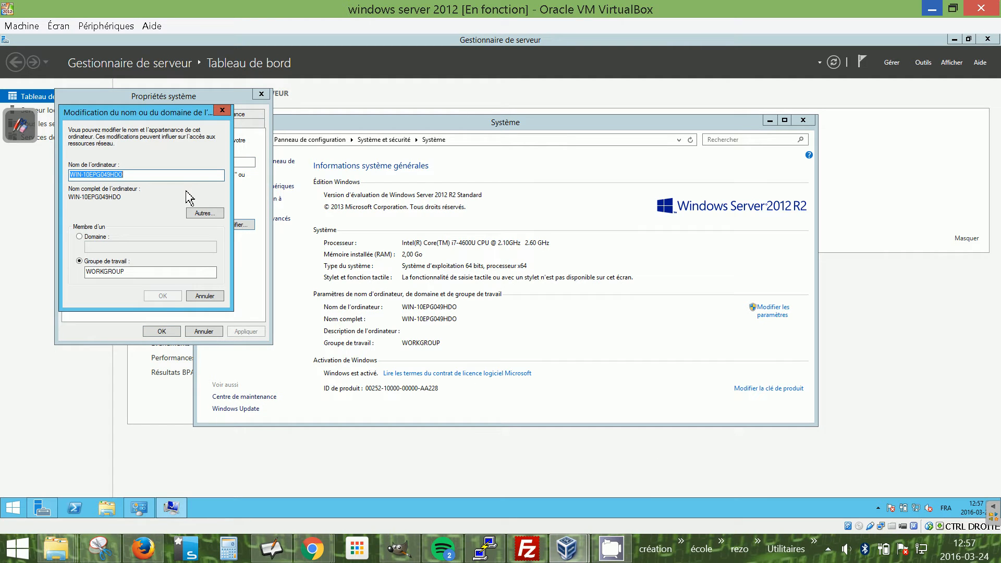
pyautogui.write('SRV1')
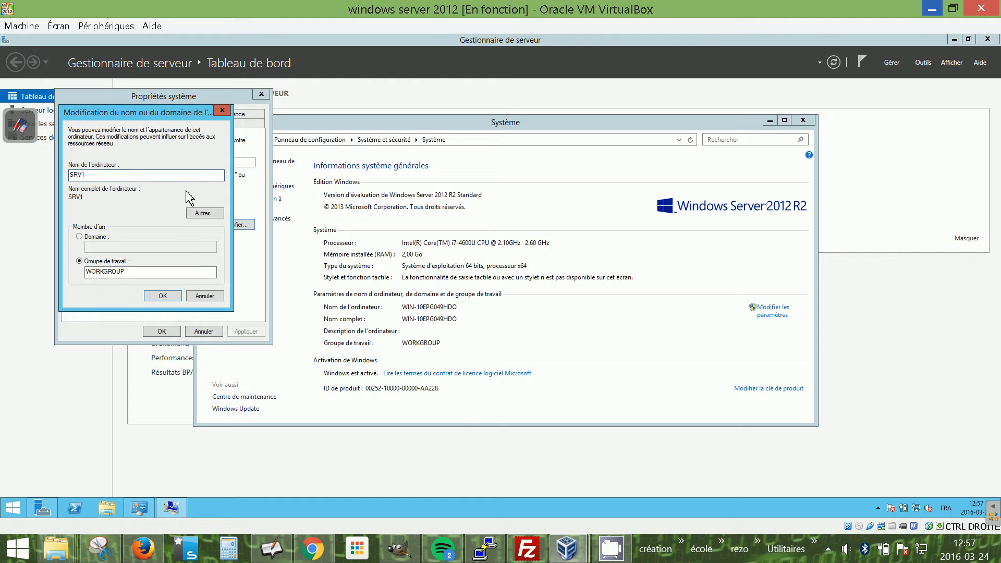
pyautogui.click(173, 299)
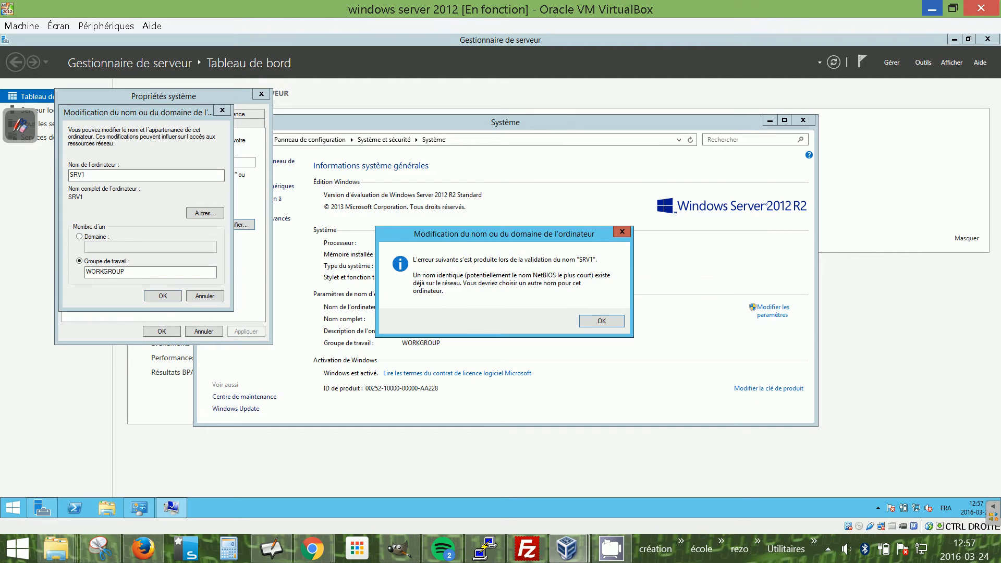
pyautogui.click(603, 322)
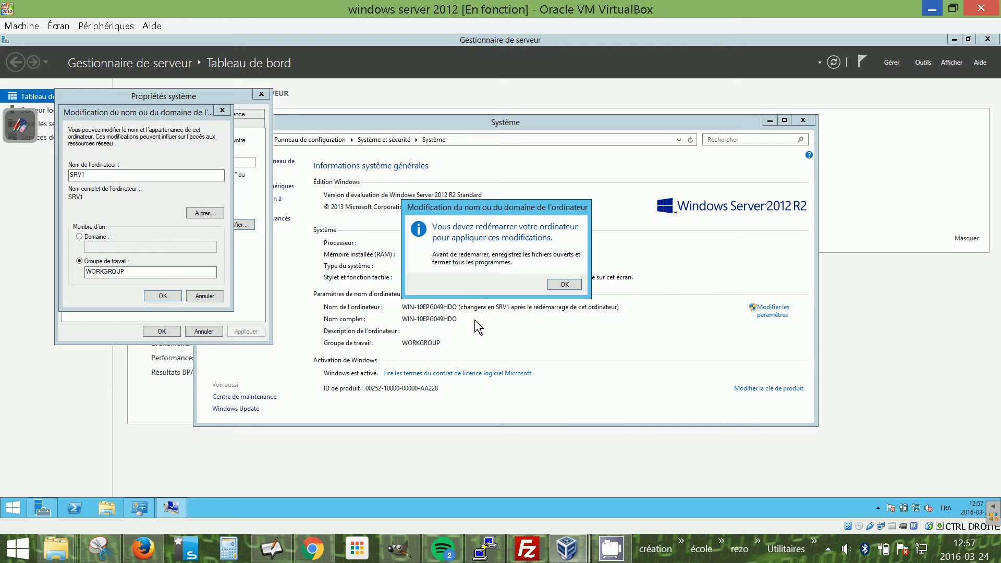
pyautogui.click(565, 284)
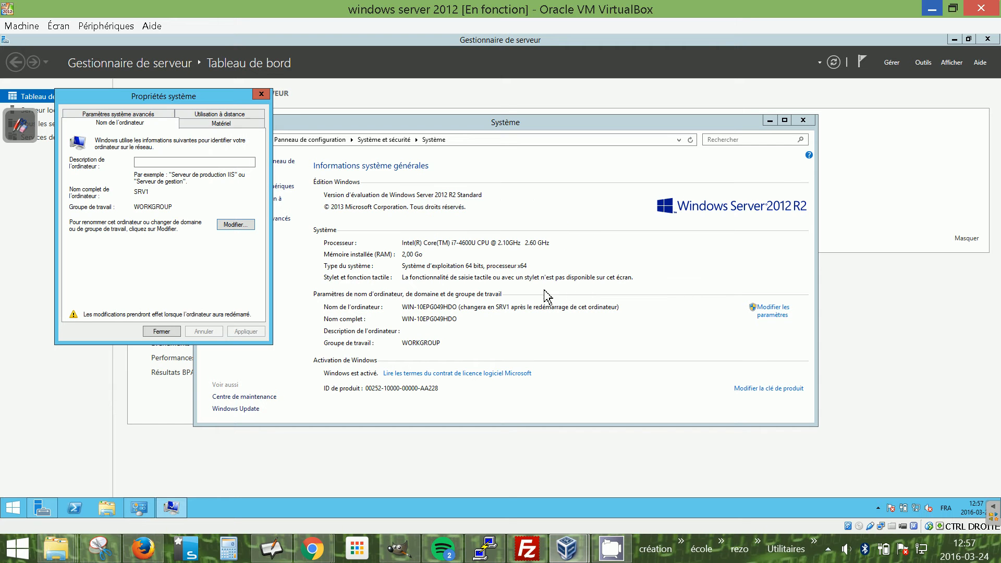
pyautogui.click(162, 331)
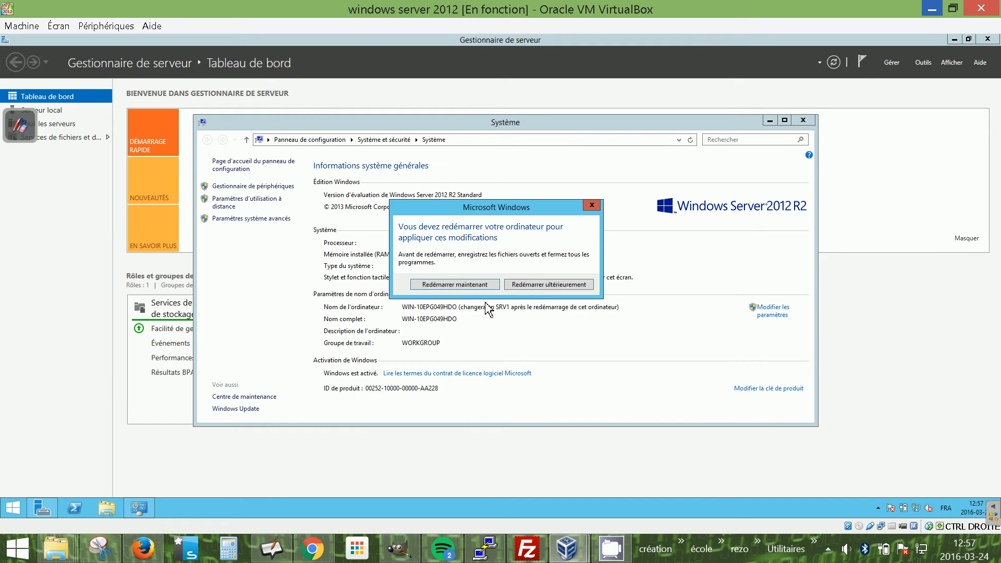
pyautogui.click(546, 286)
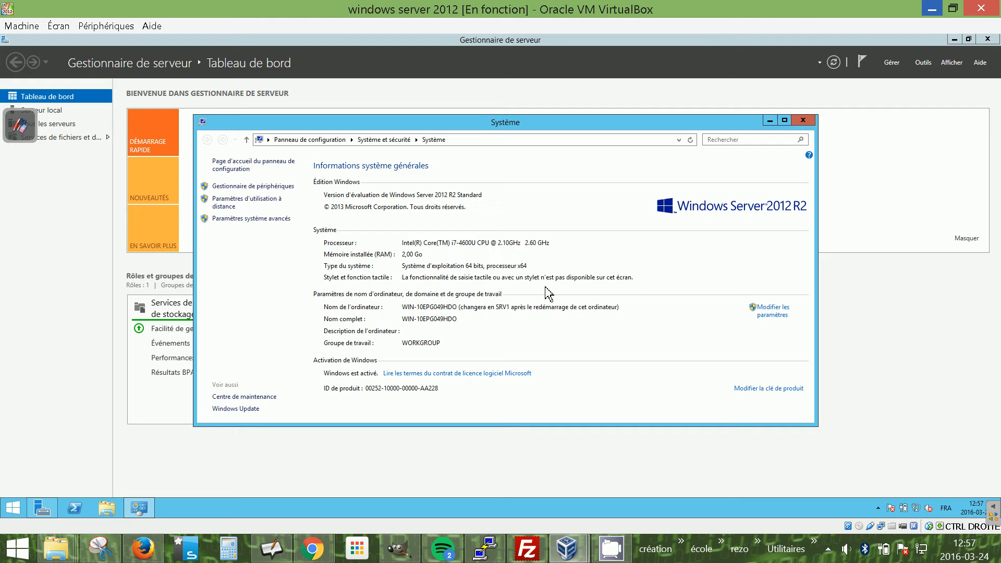
pyautogui.click(803, 120)
# Give the LAN connection a static IPv4 address of 10.11.12.13 with the default subnet mask, then close the network windows.
pyautogui.rightClick(915, 508)
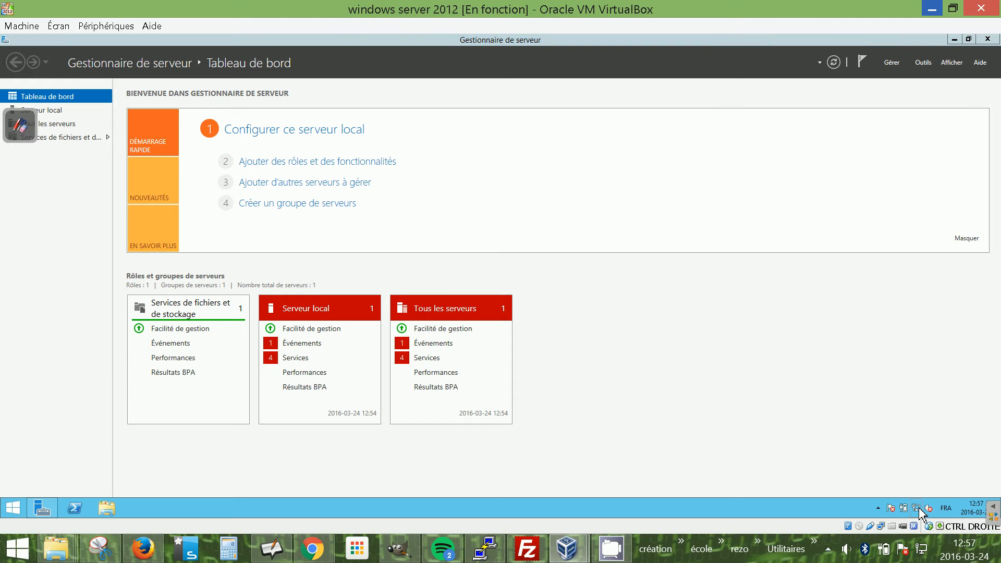
pyautogui.click(925, 496)
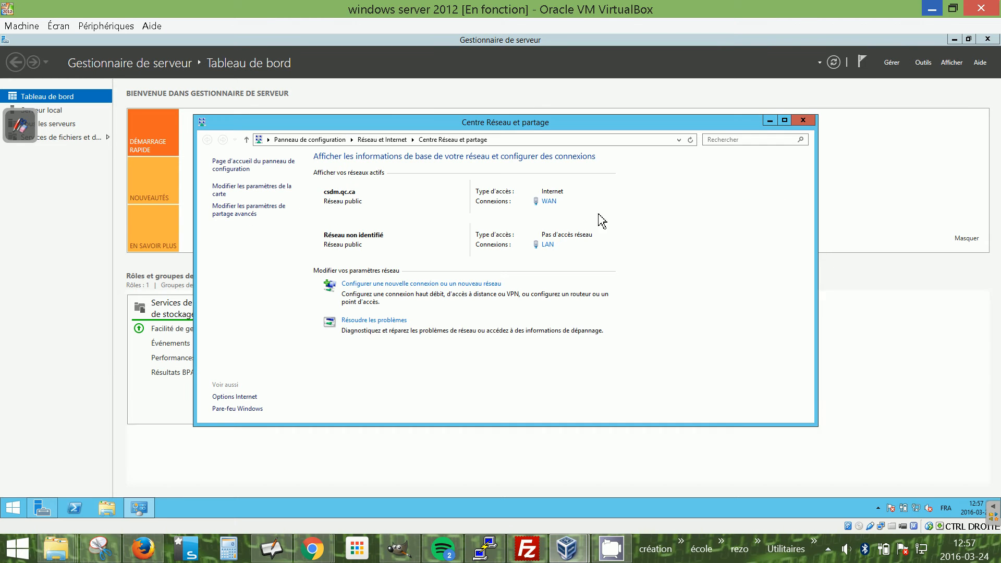
pyautogui.click(234, 193)
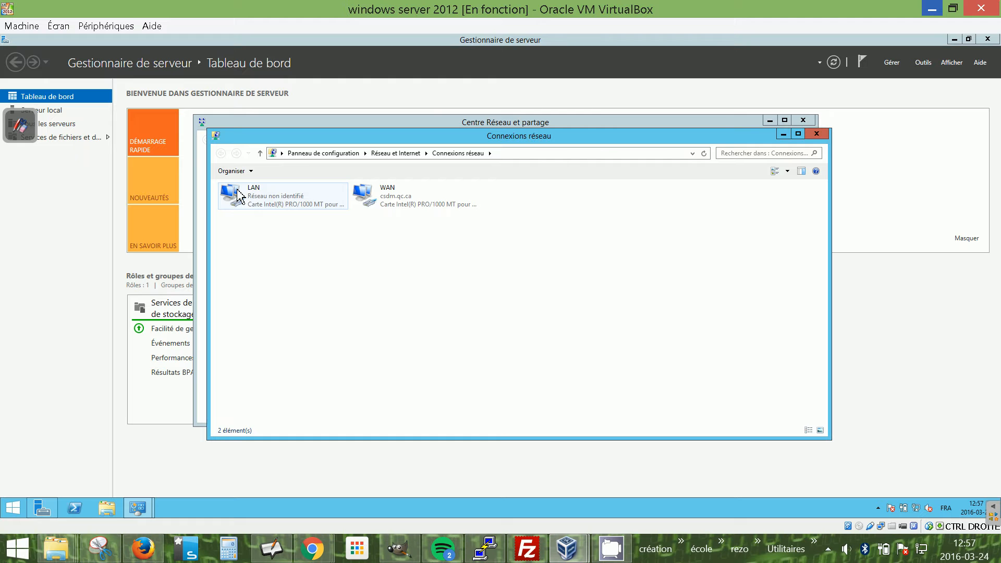
pyautogui.rightClick(238, 196)
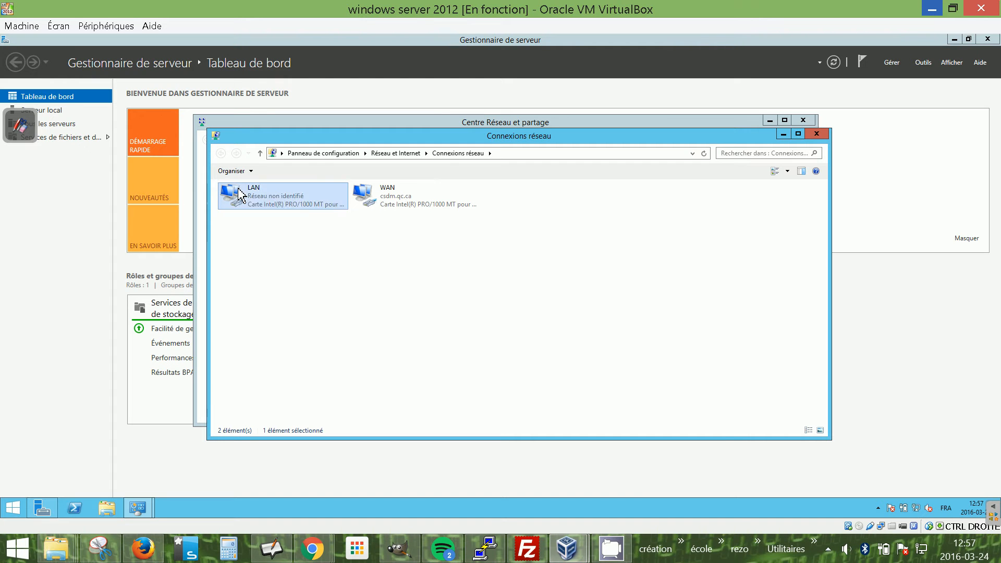
pyautogui.click(269, 282)
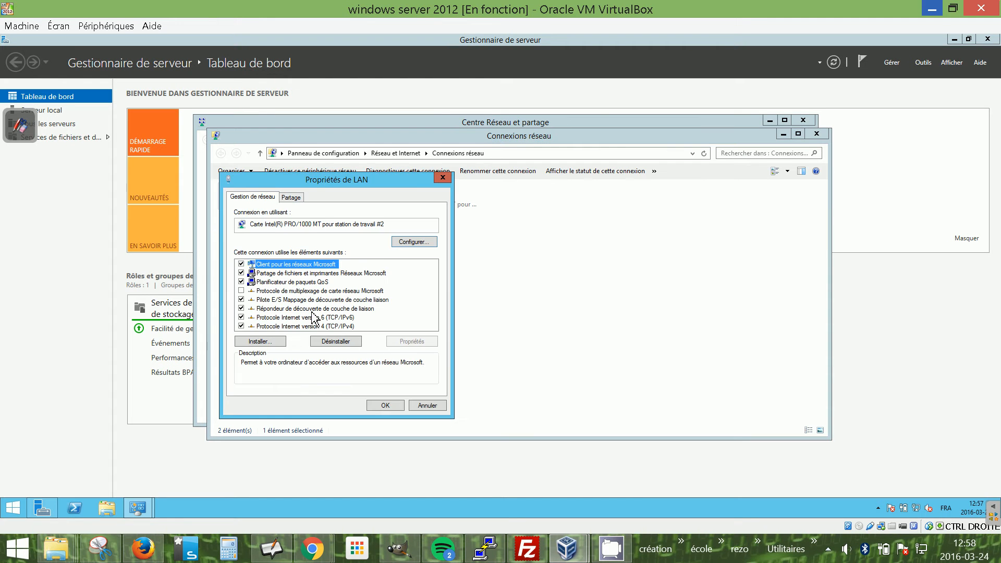
pyautogui.click(315, 327)
pyautogui.click(422, 341)
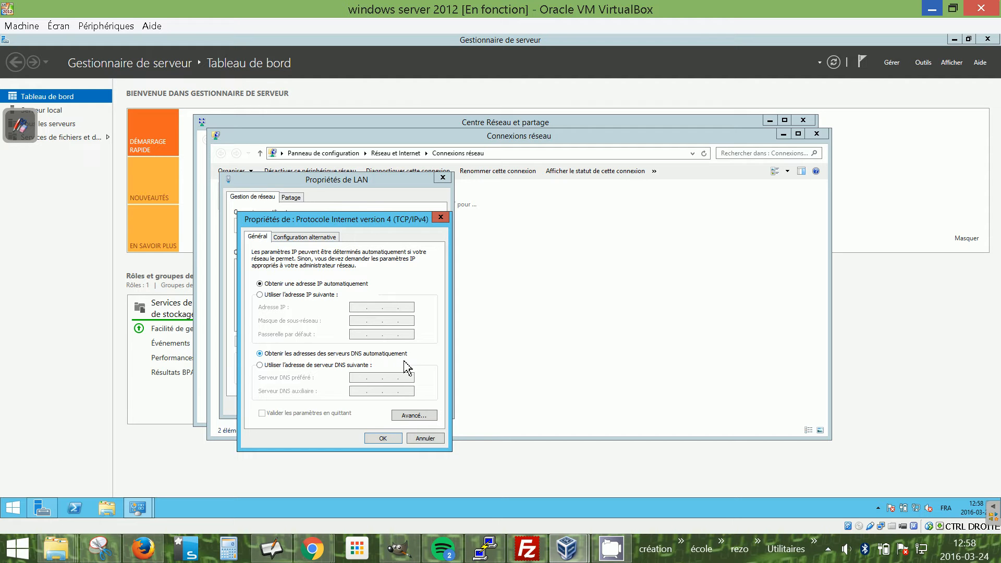
pyautogui.click(272, 295)
pyautogui.click(365, 310)
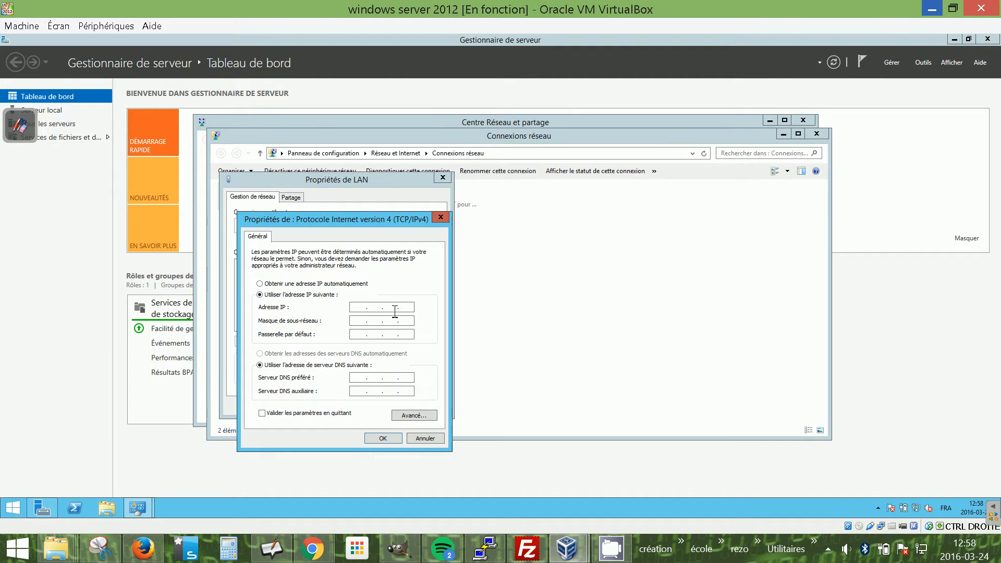
pyautogui.write('10 . 11 . 12 . 13')
pyautogui.click(381, 321)
pyautogui.click(360, 334)
pyautogui.click(395, 439)
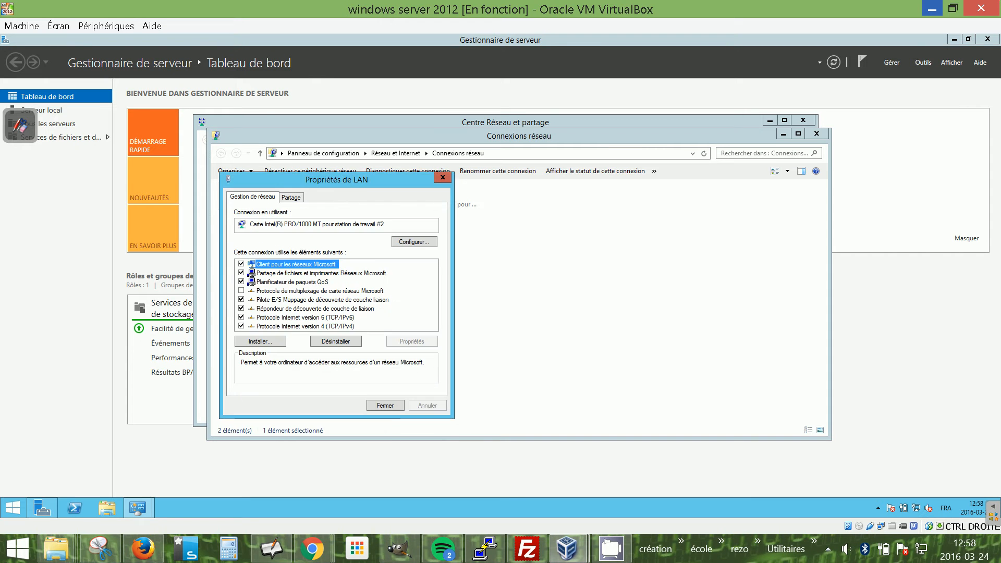
pyautogui.click(385, 405)
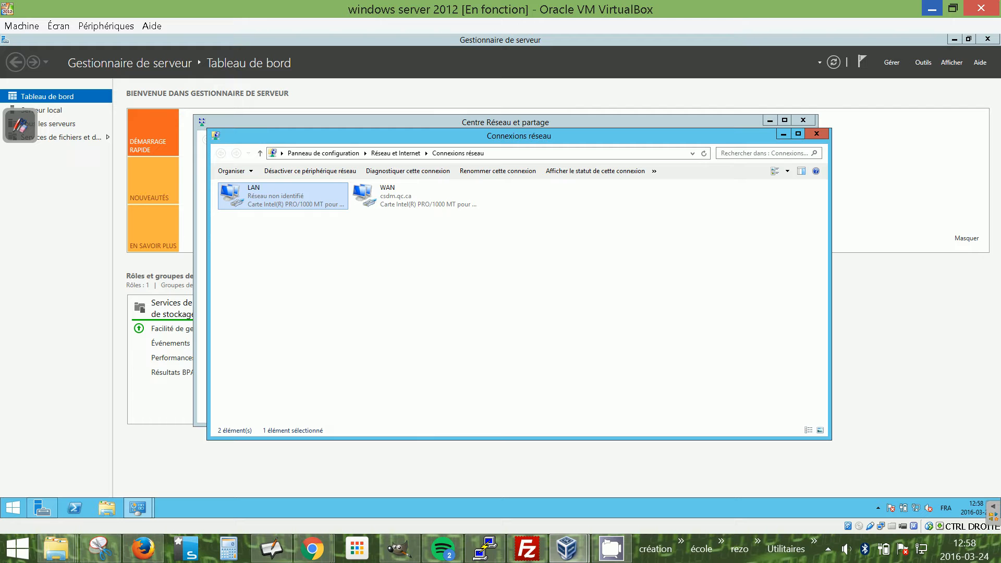
pyautogui.click(816, 134)
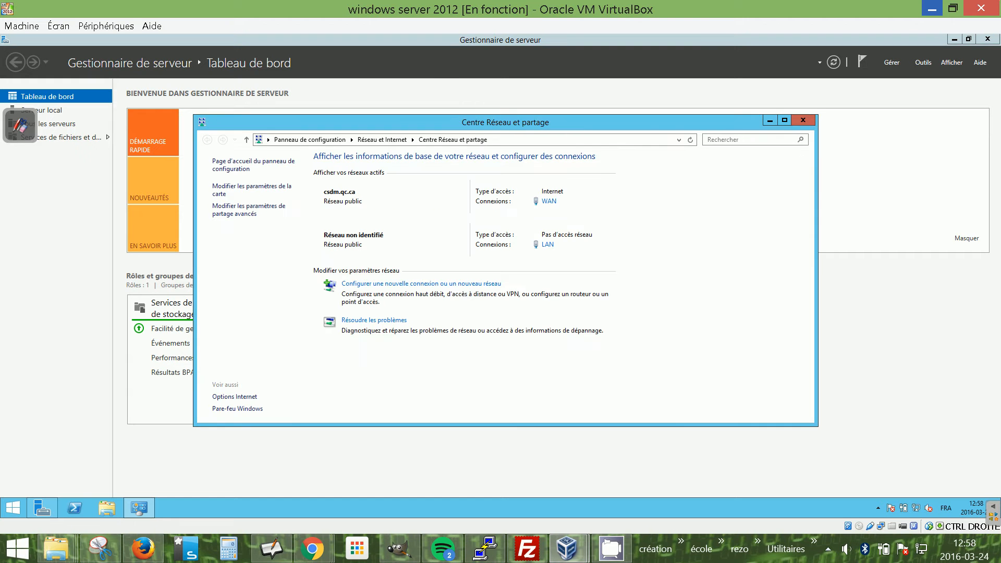
pyautogui.click(805, 123)
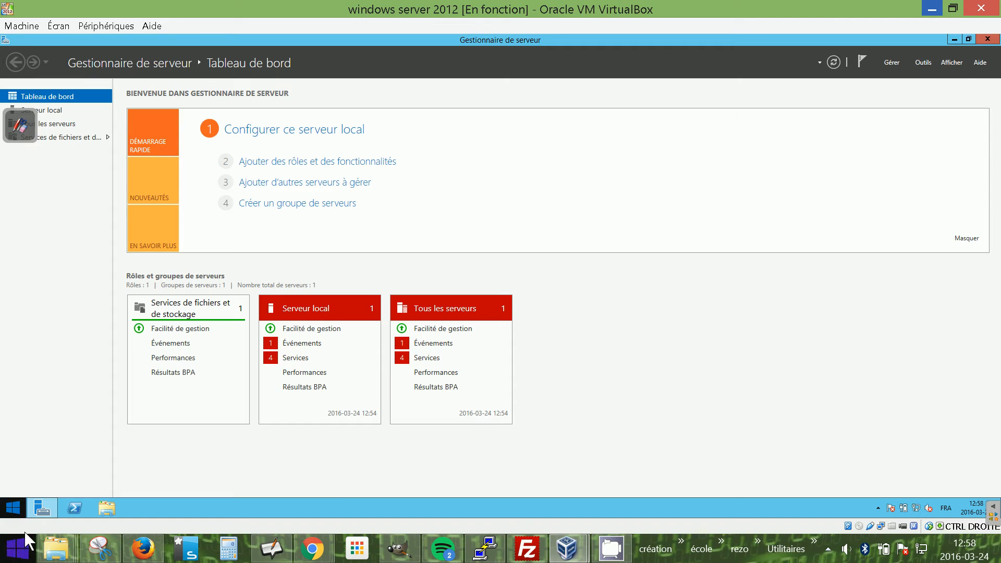
# Restart the server, giving the reason Matériel : maintenance (non planifiée).
pyautogui.click(14, 512)
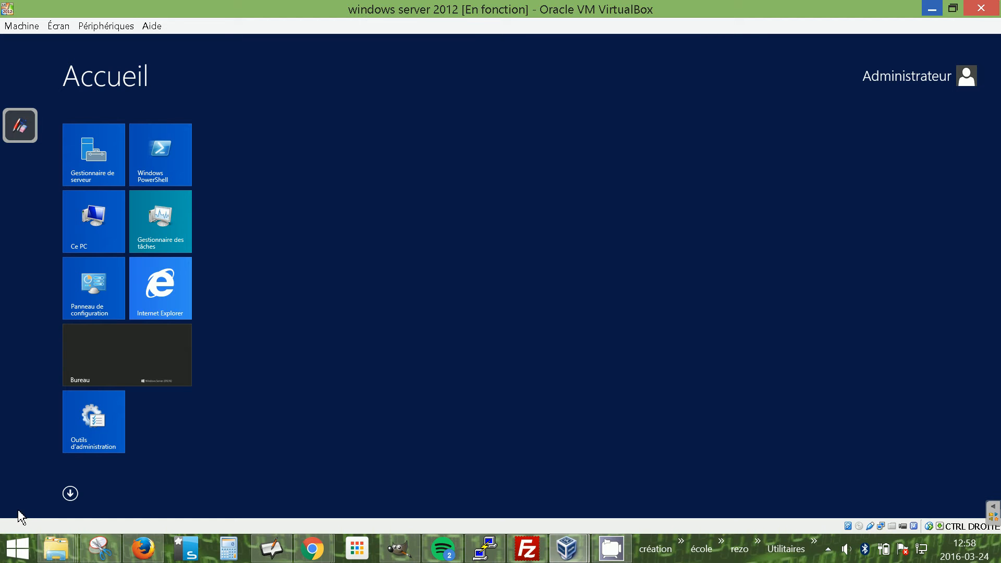
pyautogui.click(951, 98)
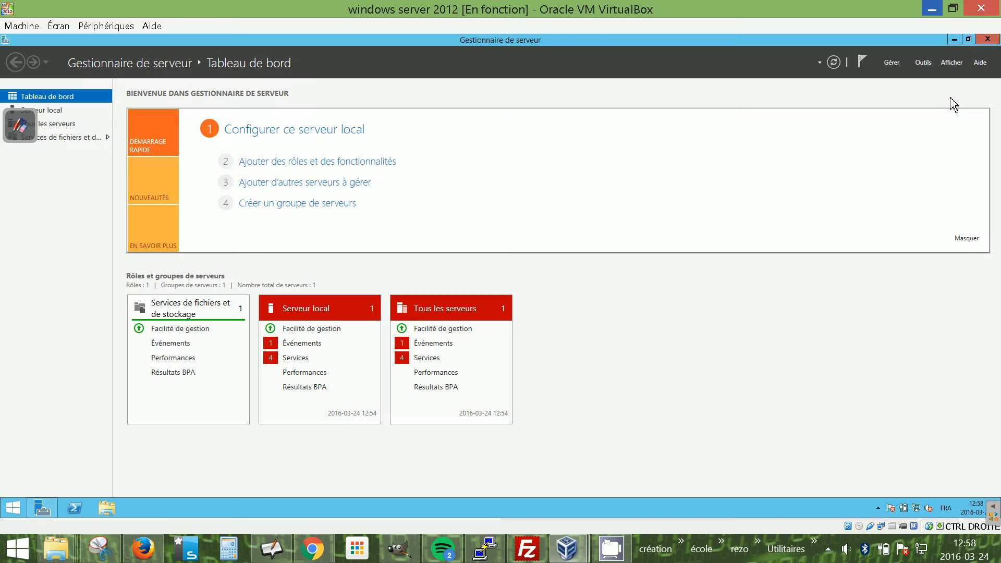
pyautogui.rightClick(13, 516)
pyautogui.moveTo(93, 492)
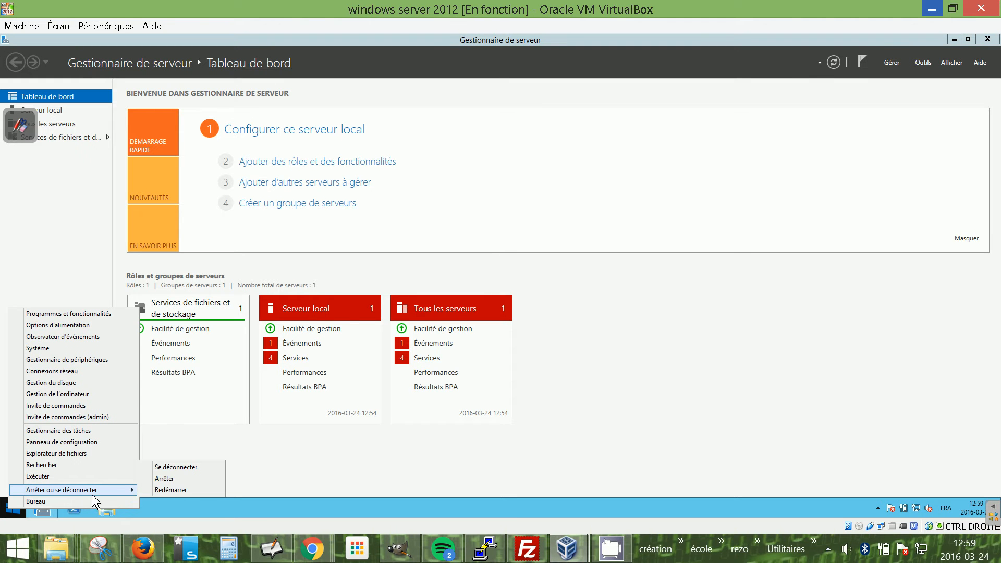
pyautogui.click(179, 490)
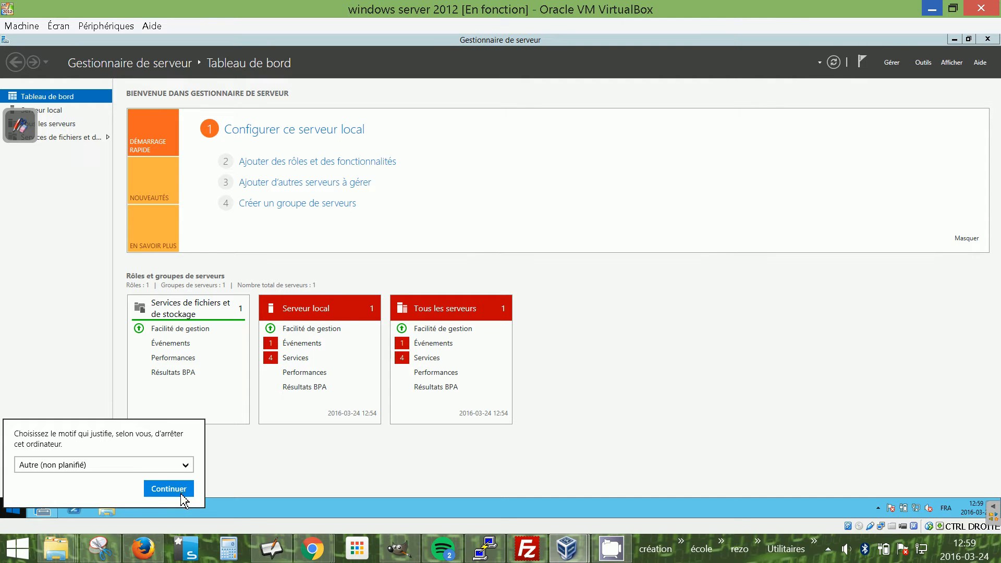
pyautogui.click(188, 465)
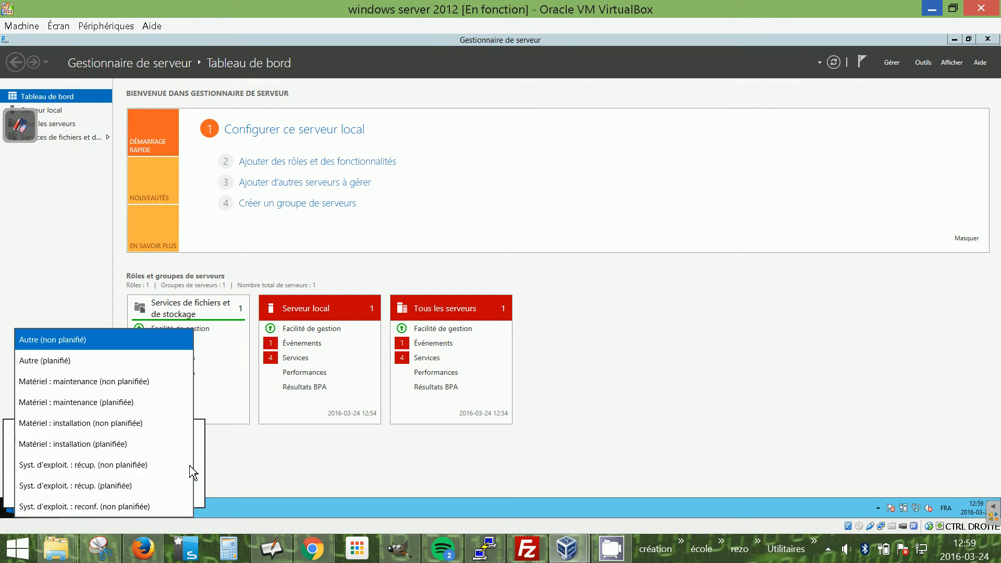
pyautogui.click(146, 384)
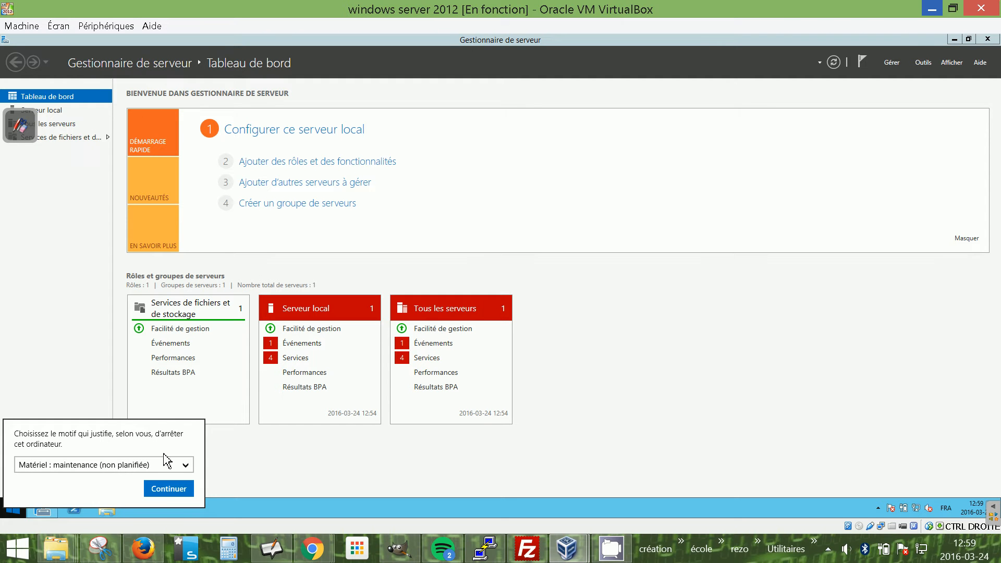
pyautogui.click(172, 488)
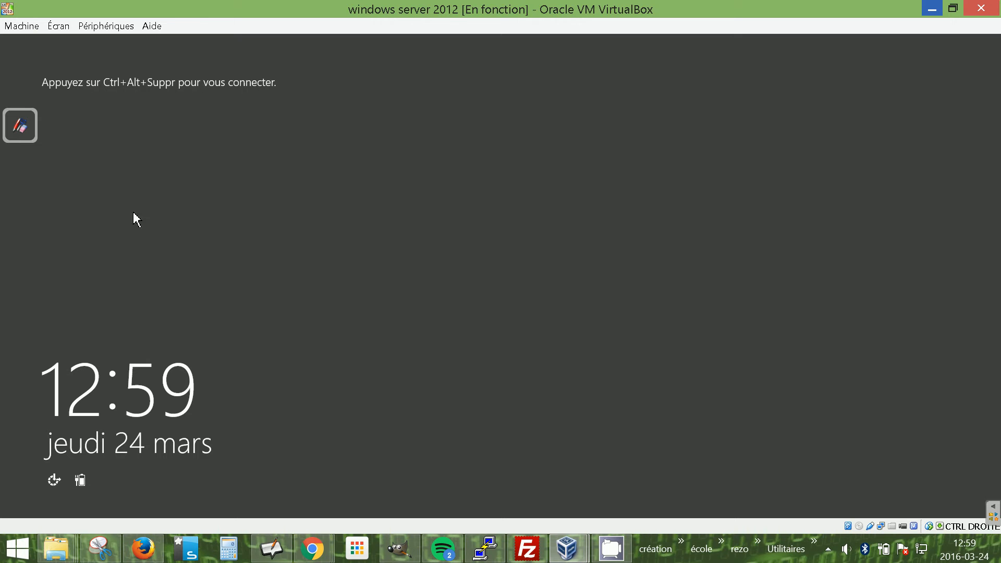
pyautogui.click(521, 555)
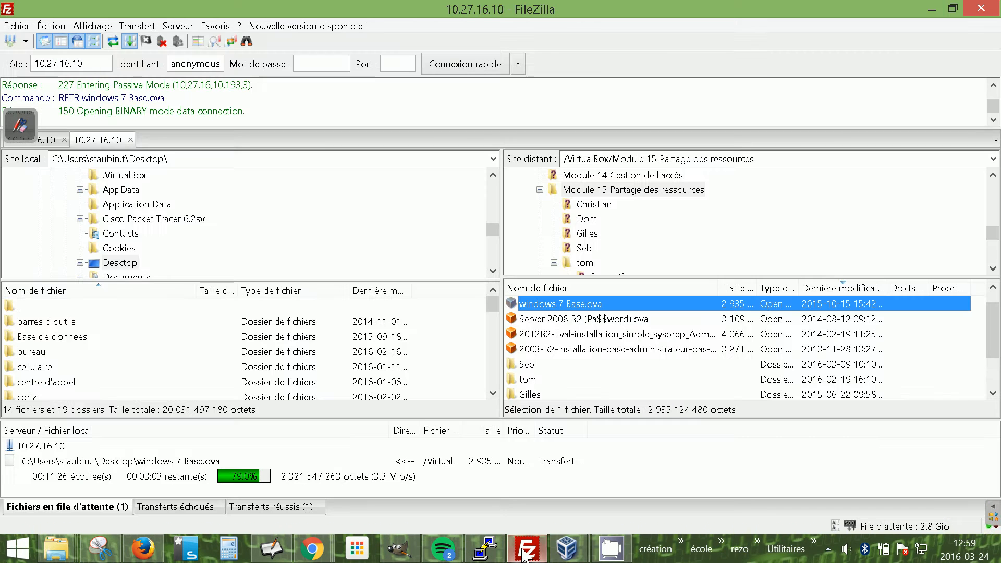
pyautogui.click(528, 556)
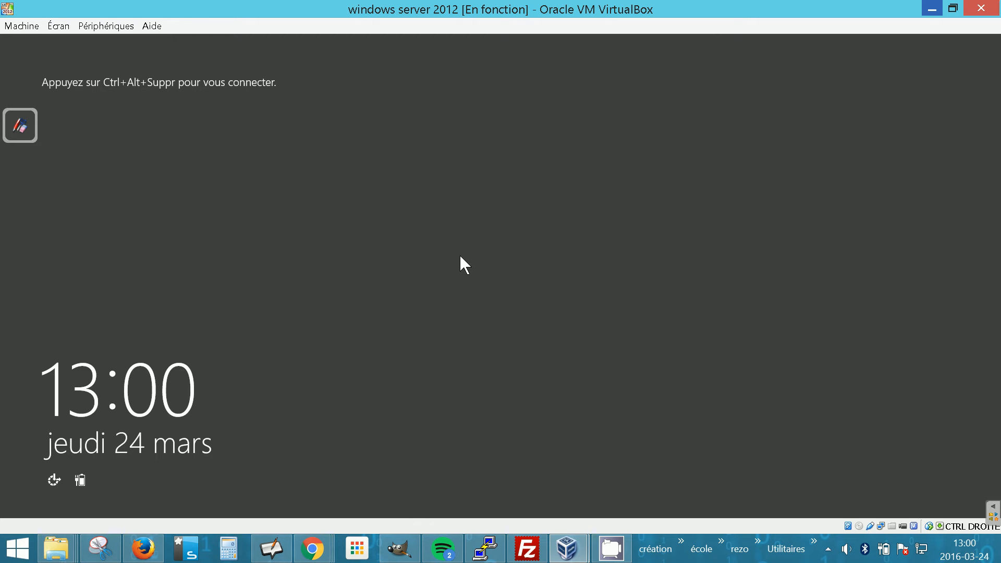
# Sign in to the server as Administrateur with the account password.
pyautogui.hotkey('ctrl', 'Delete')
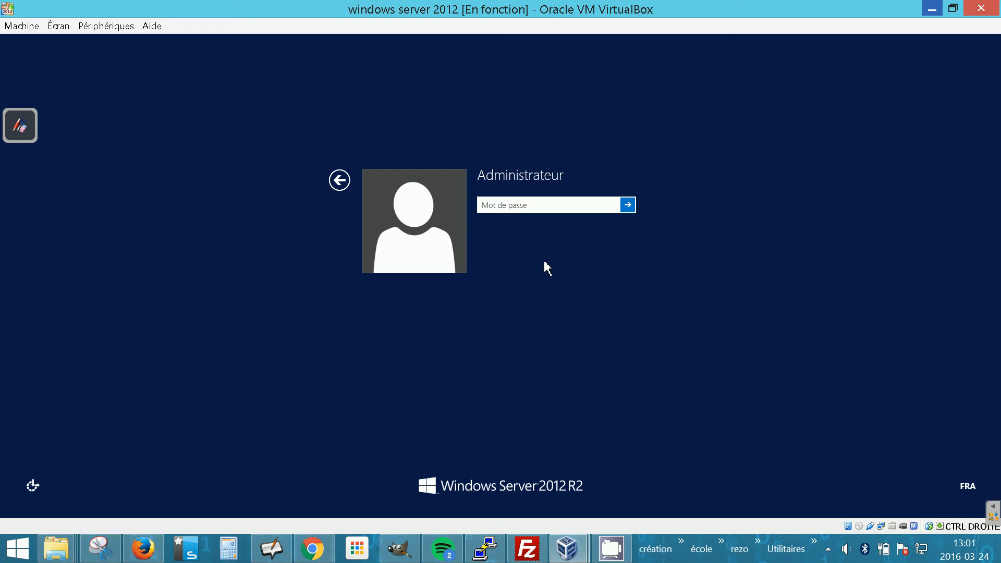
pyautogui.write('•')
pyautogui.write('•')
pyautogui.press('BackSpace')
pyautogui.press('BackSpace')
pyautogui.write('••••••••••')
pyautogui.press('Return')
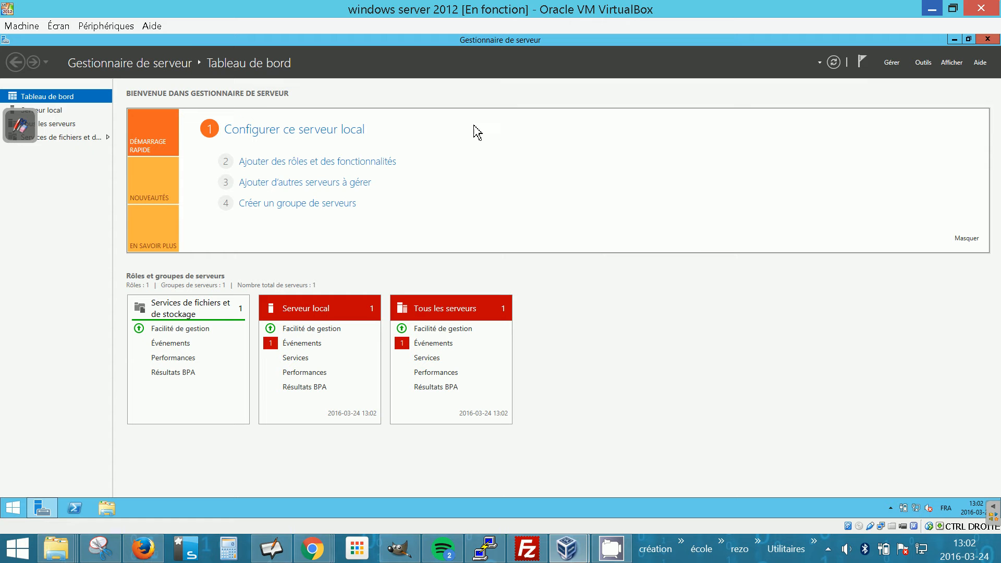
# Open the Local Server page in Server Manager to review the server's properties.
pyautogui.click(29, 122)
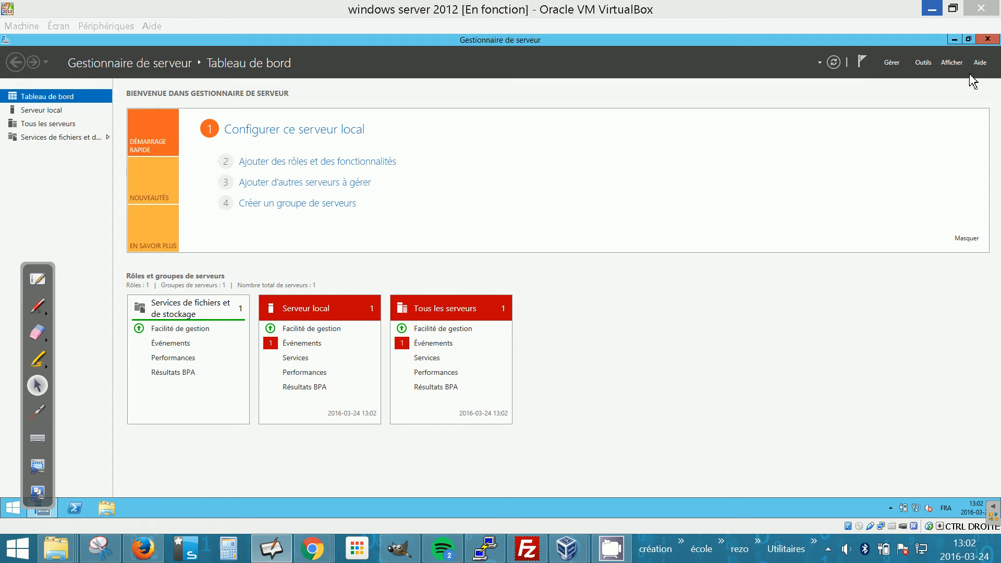
pyautogui.click(48, 262)
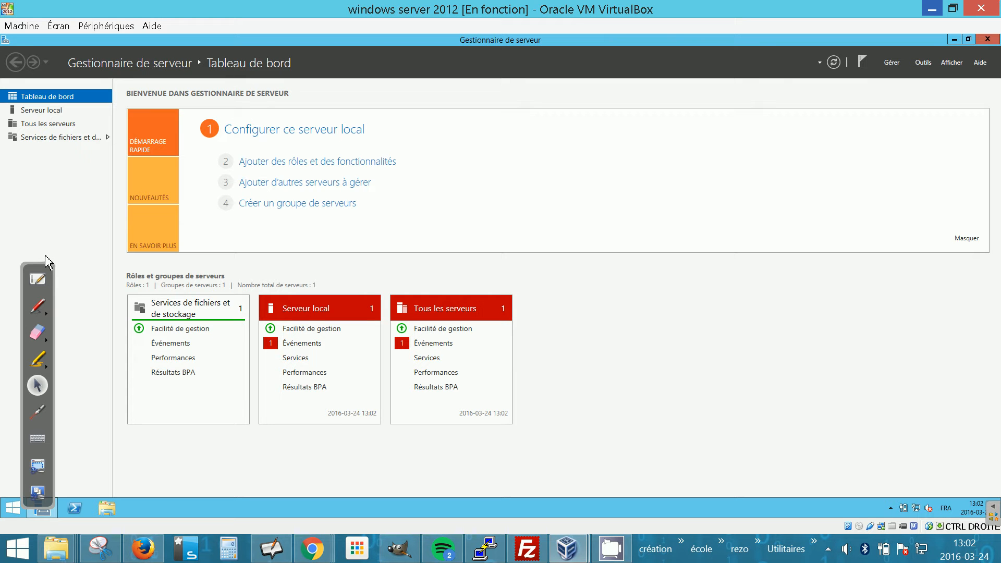
pyautogui.moveTo(44, 265); pyautogui.dragTo(38, 257)
pyautogui.moveTo(17, 213); pyautogui.dragTo(11, 174)
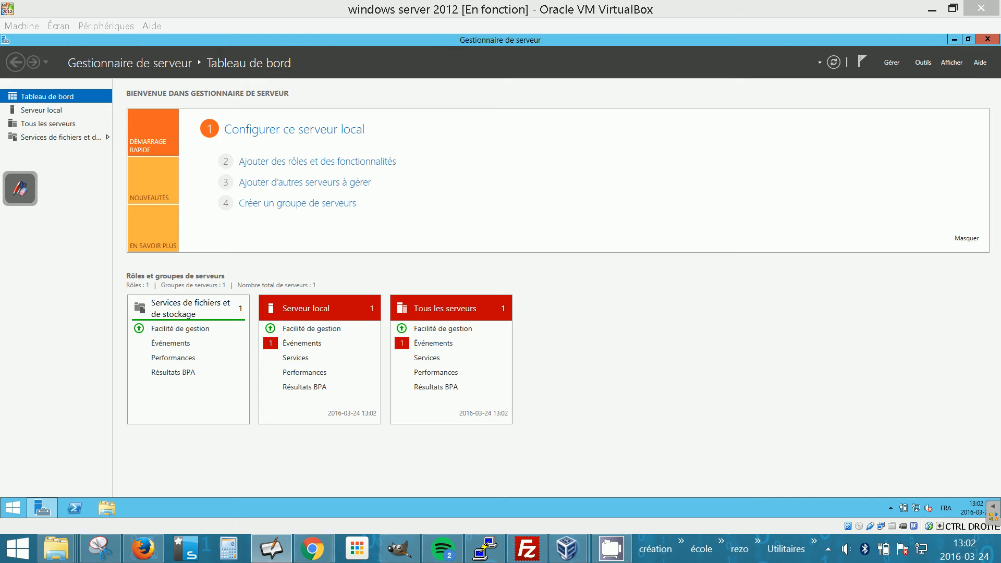
pyautogui.click(37, 115)
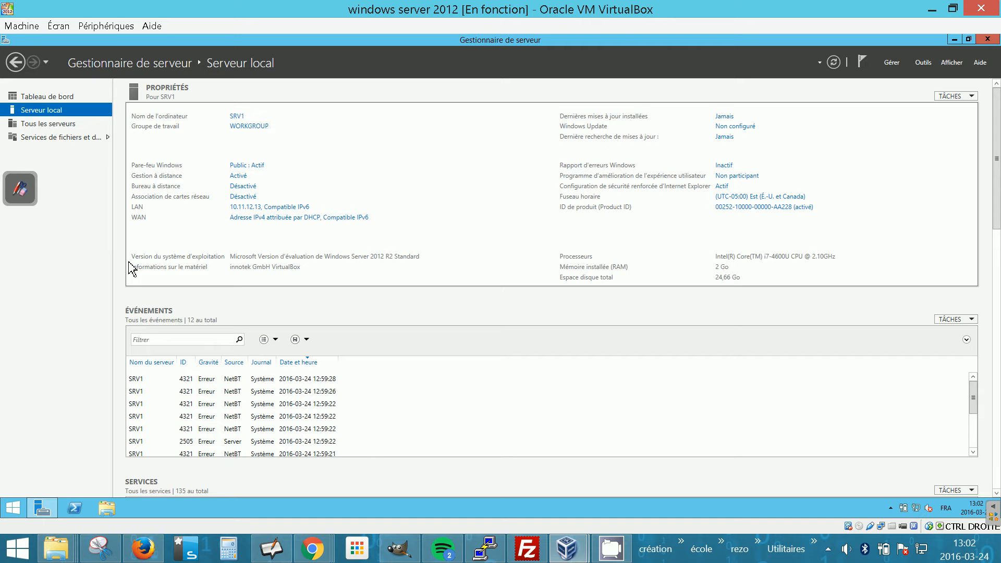
pyautogui.click(953, 39)
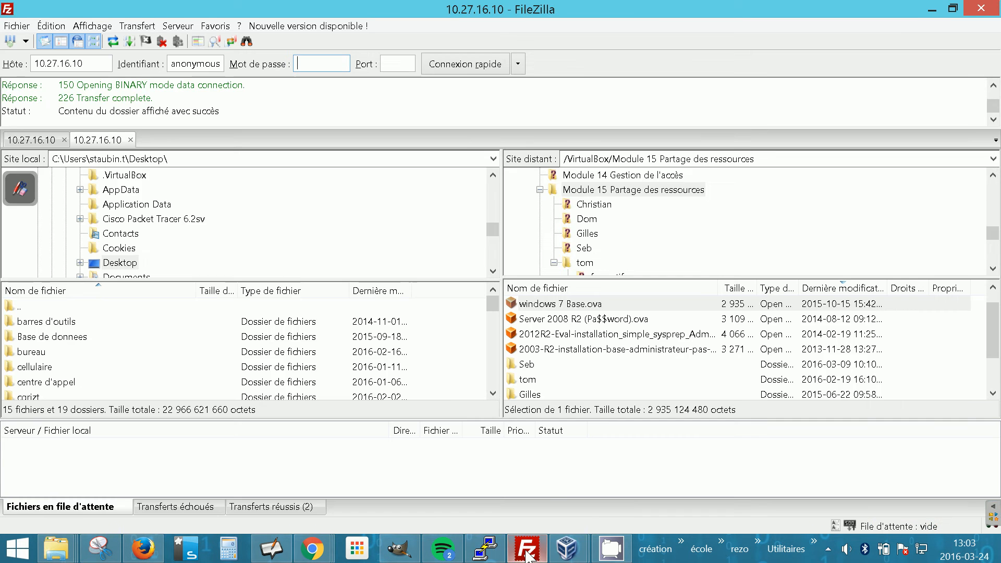
pyautogui.click(527, 547)
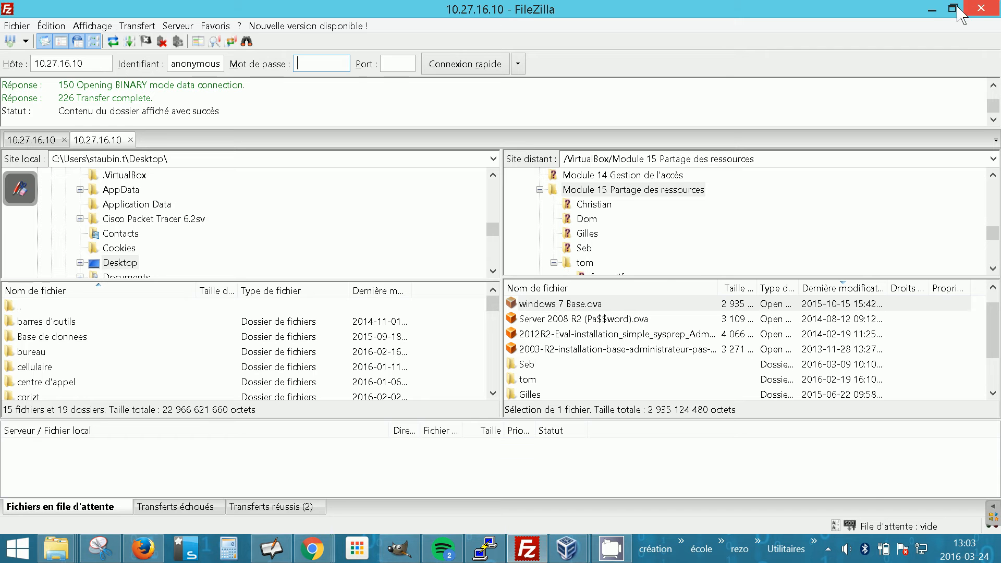
pyautogui.click(930, 9)
pyautogui.click(930, 9)
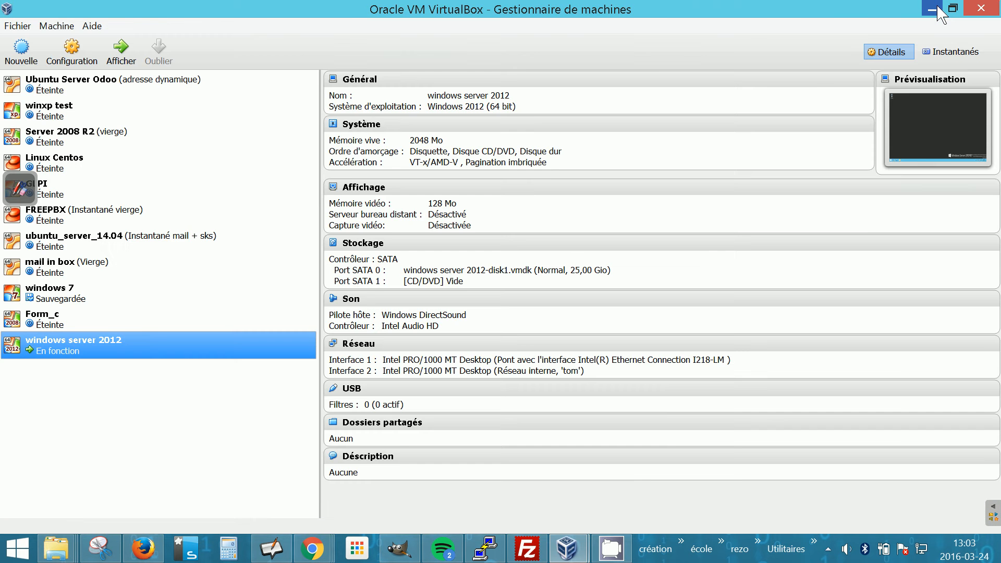
pyautogui.click(931, 10)
pyautogui.click(114, 452)
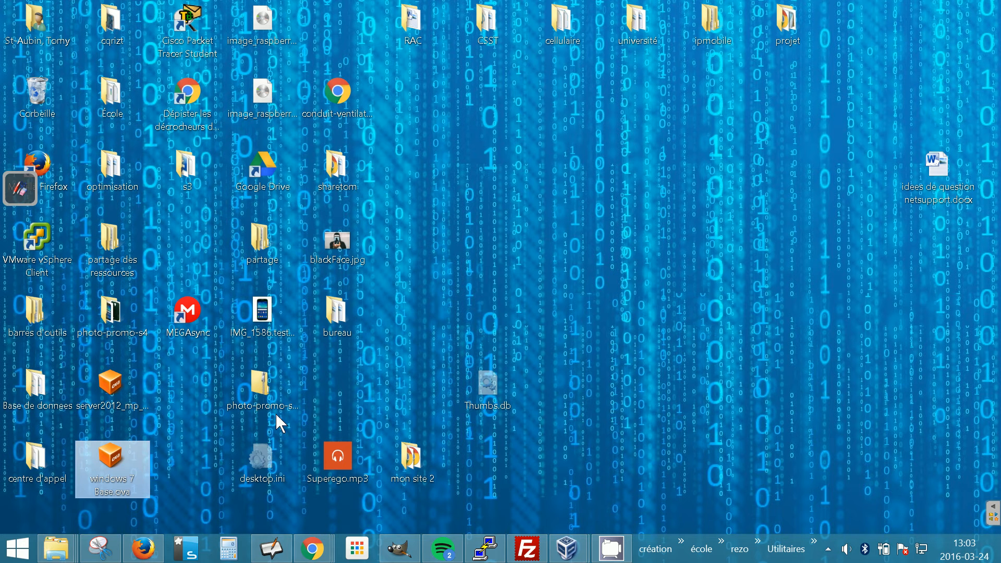
pyautogui.click(573, 551)
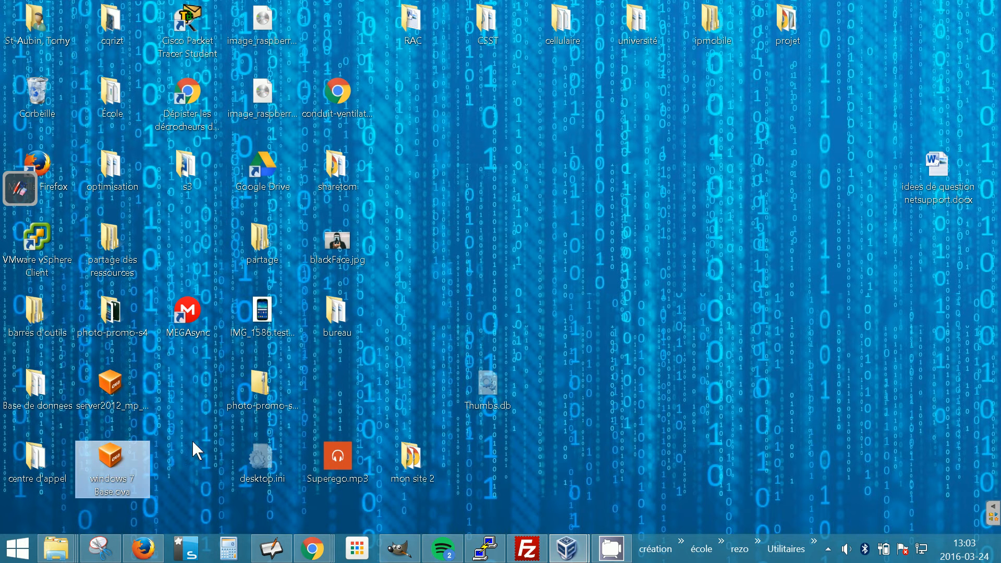
pyautogui.click(567, 547)
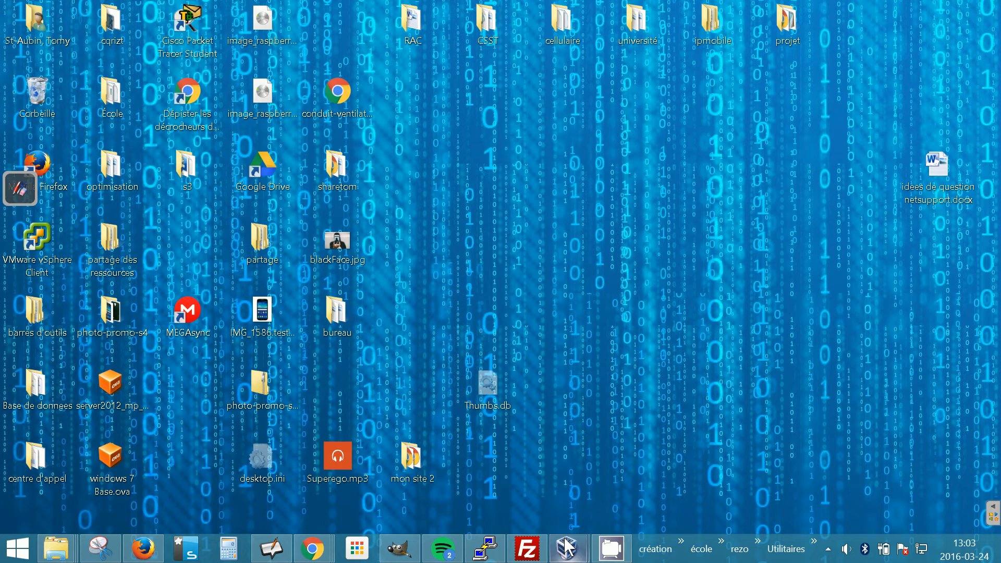
pyautogui.click(489, 474)
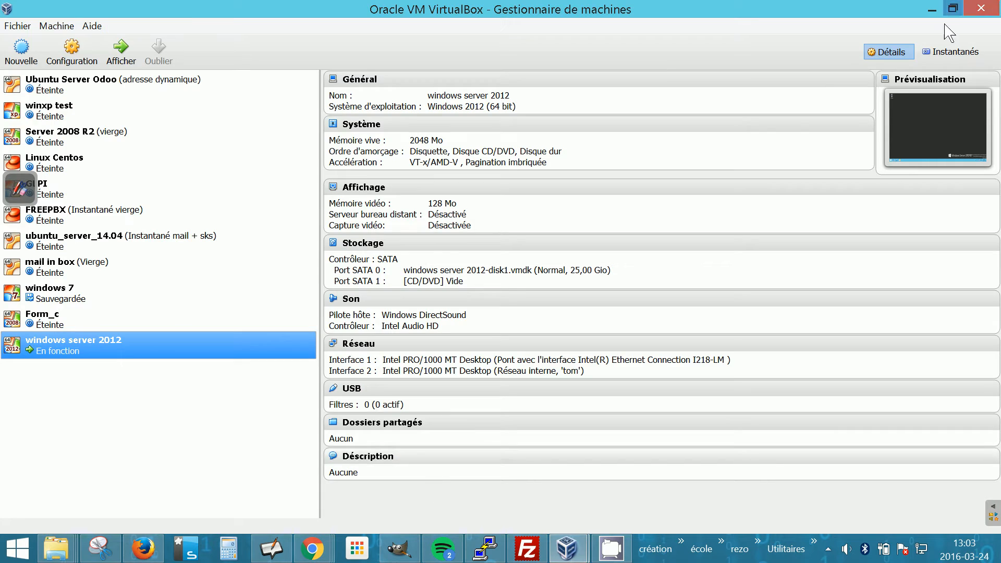
pyautogui.click(927, 13)
# Open the windows 7 Base.ova appliance and start importing it into VirtualBox with the suggested settings.
pyautogui.click(105, 457)
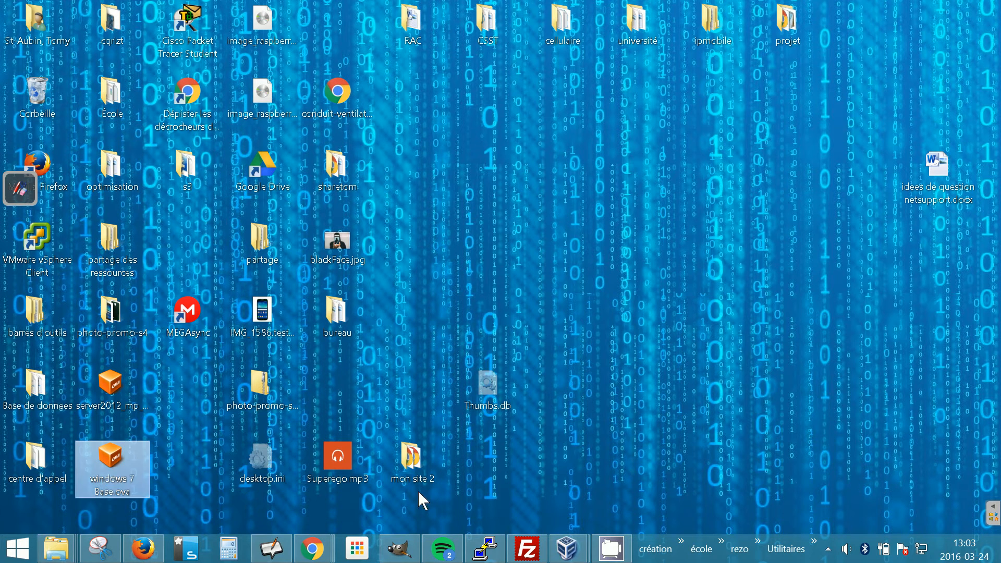
pyautogui.click(565, 553)
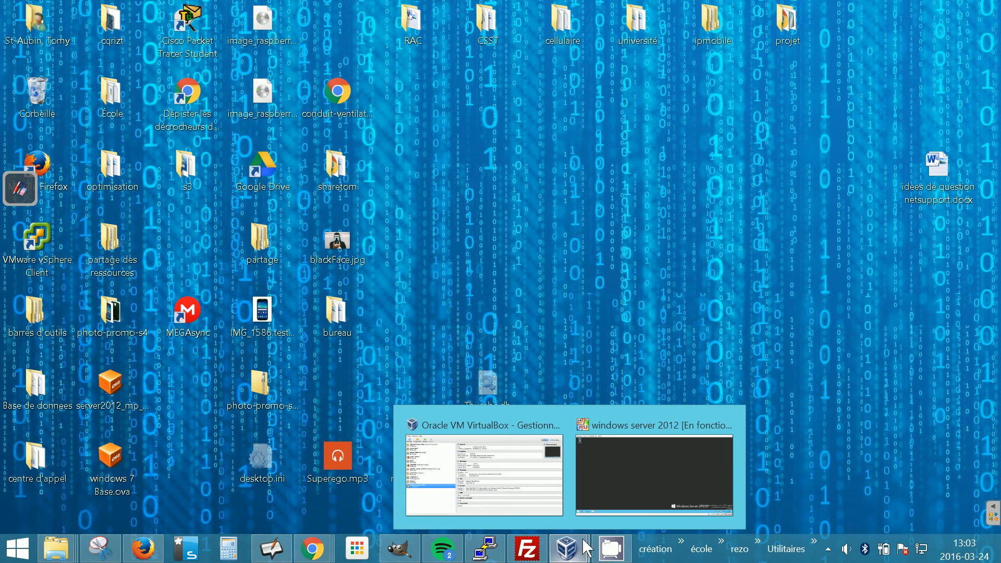
pyautogui.click(626, 502)
pyautogui.click(14, 511)
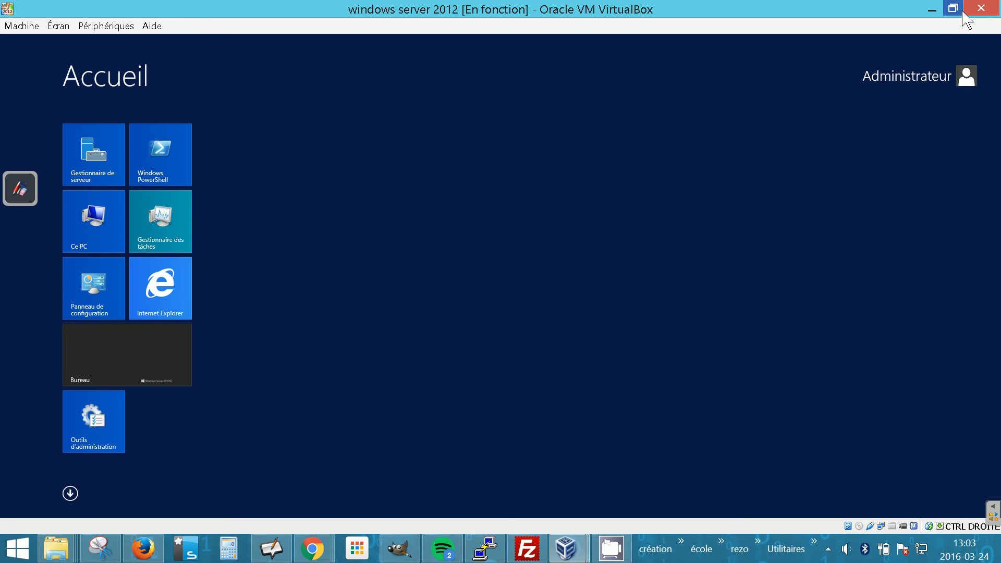
pyautogui.click(931, 9)
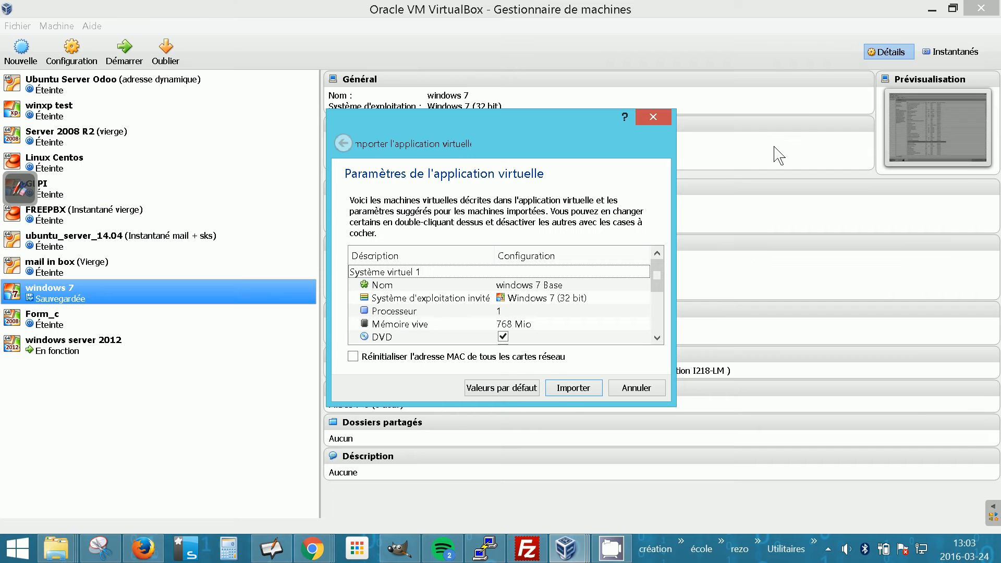
pyautogui.click(573, 388)
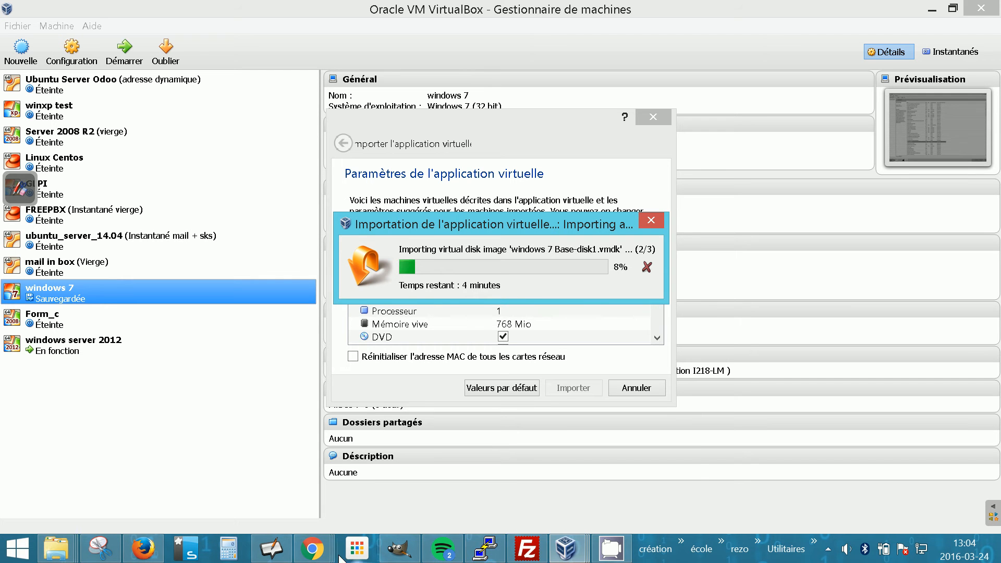
# Return to the server VM and reopen Server Manager on the local server.
pyautogui.click(315, 549)
pyautogui.moveTo(565, 548)
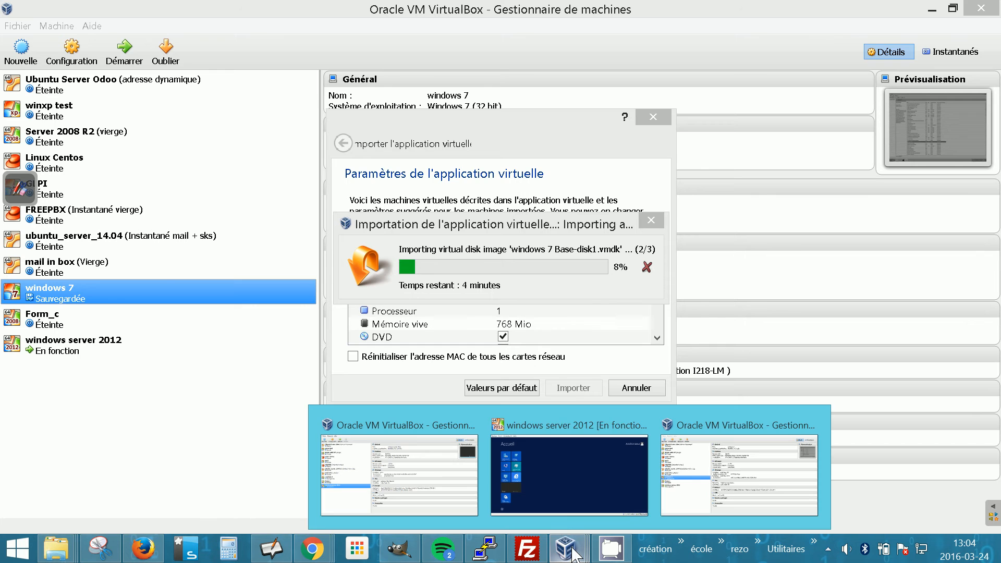
pyautogui.click(502, 465)
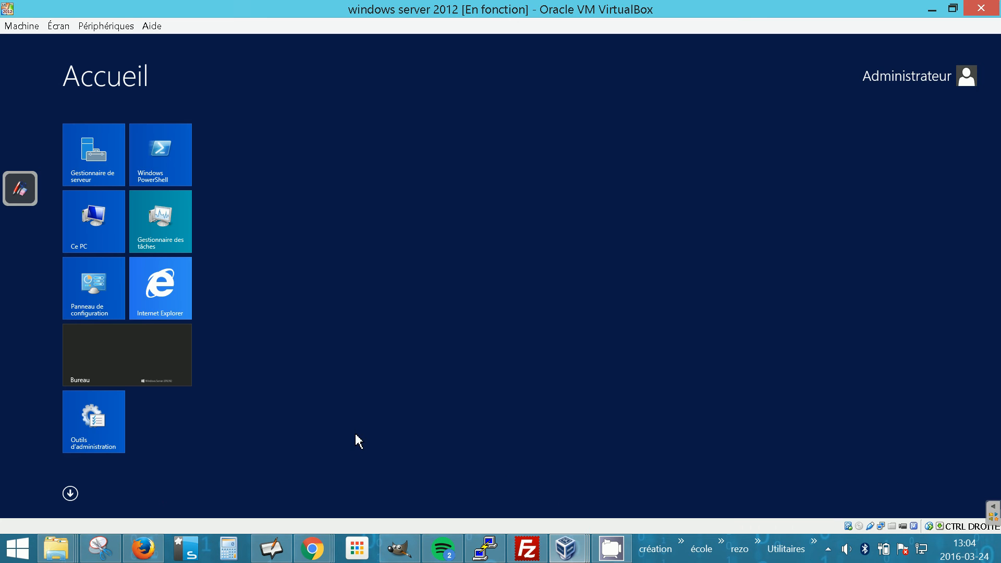
pyautogui.press('Down')
pyautogui.press('super')
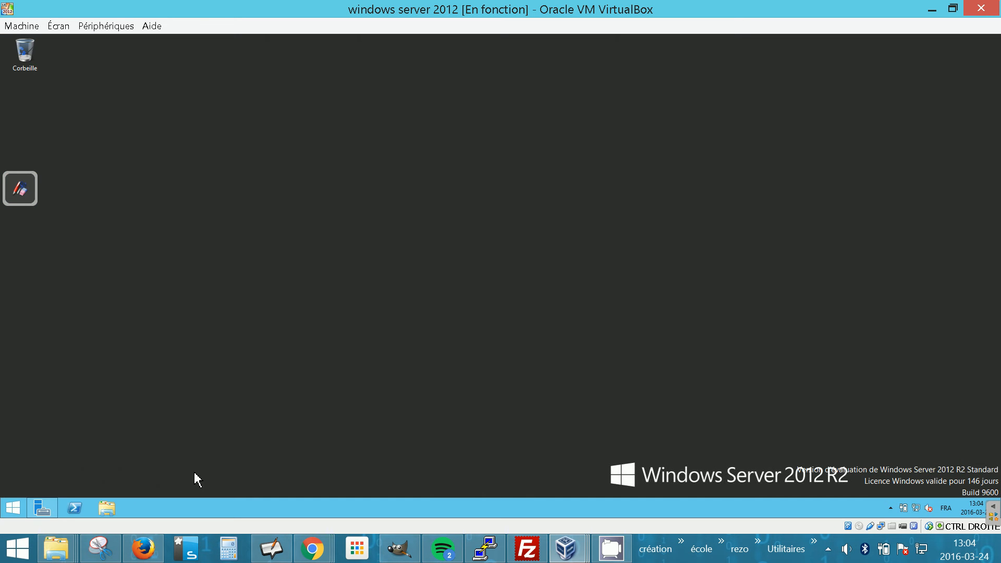
pyautogui.click(53, 513)
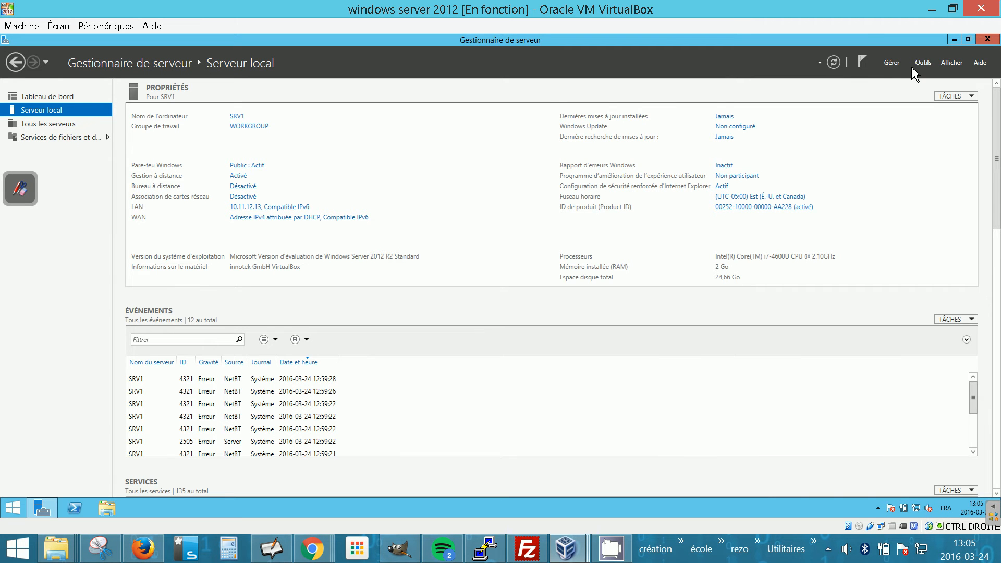
pyautogui.click(898, 66)
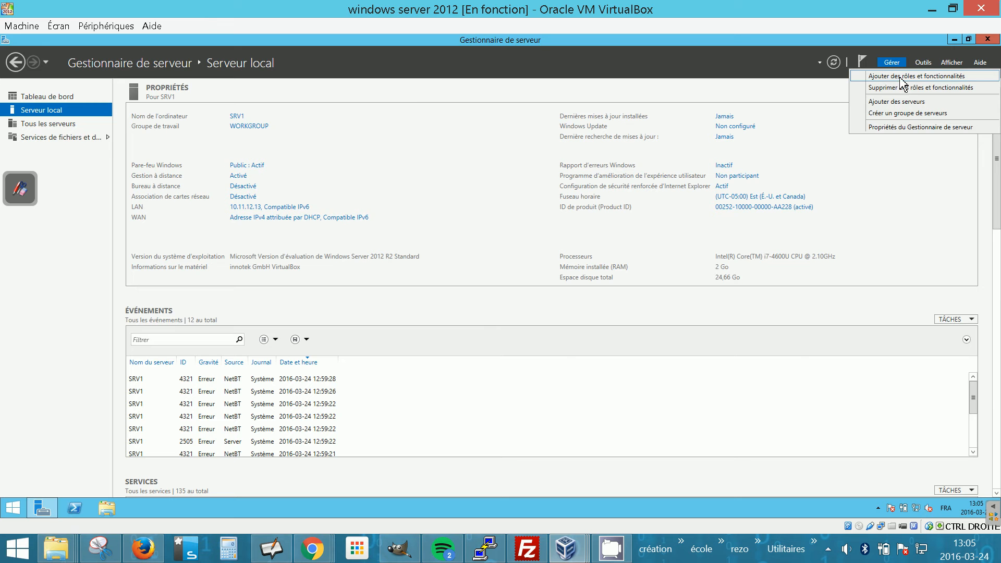
pyautogui.click(898, 77)
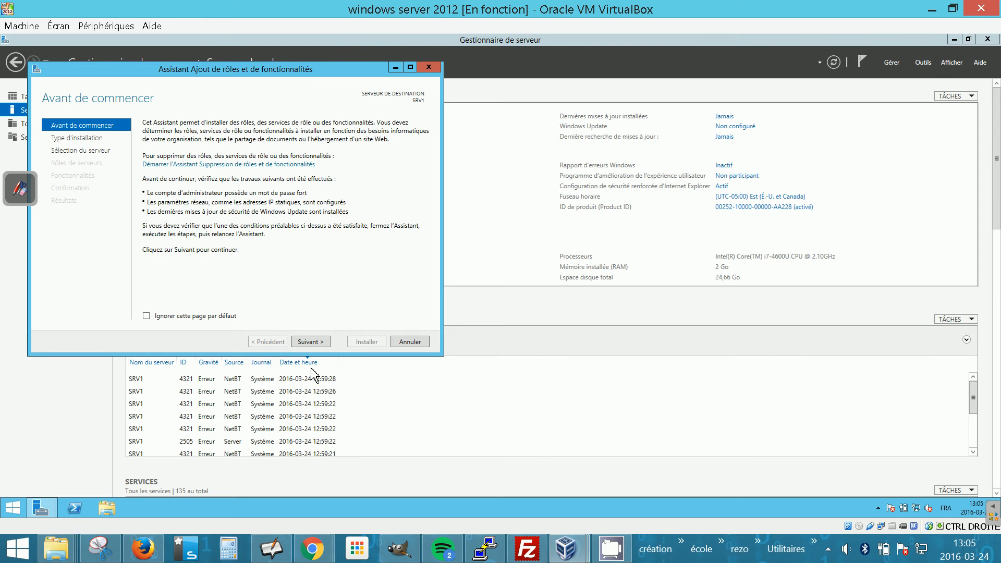
pyautogui.click(309, 341)
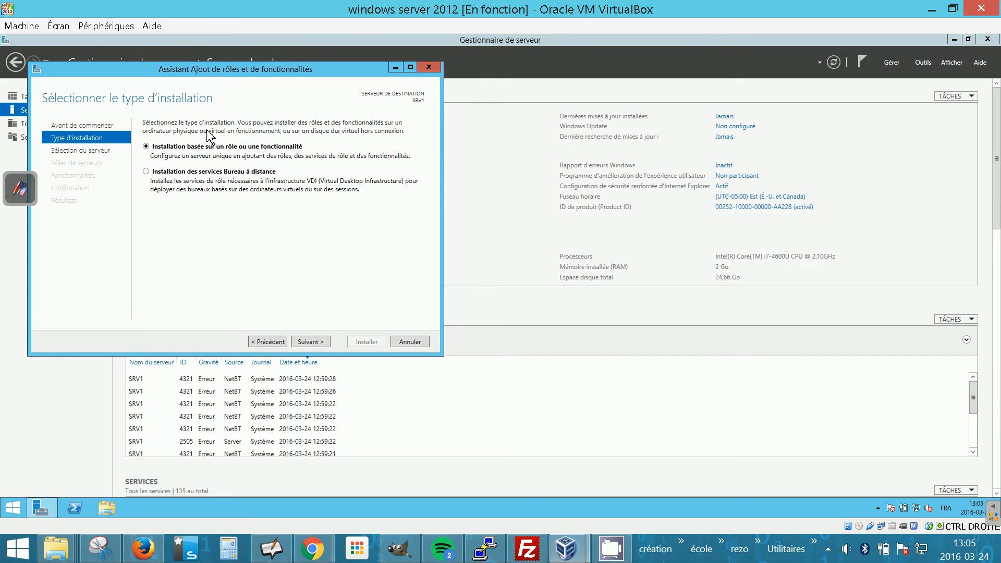
pyautogui.click(324, 343)
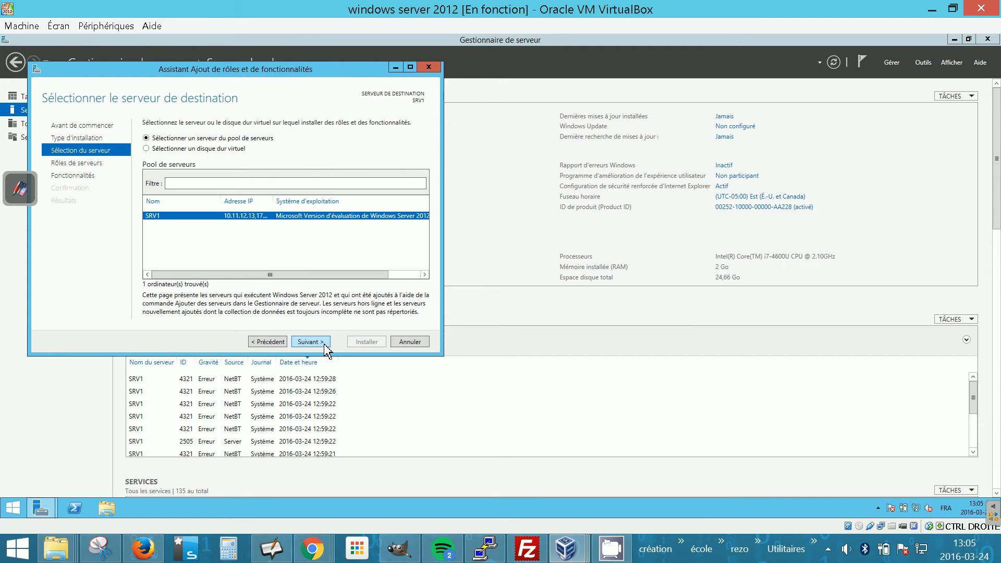
pyautogui.click(267, 342)
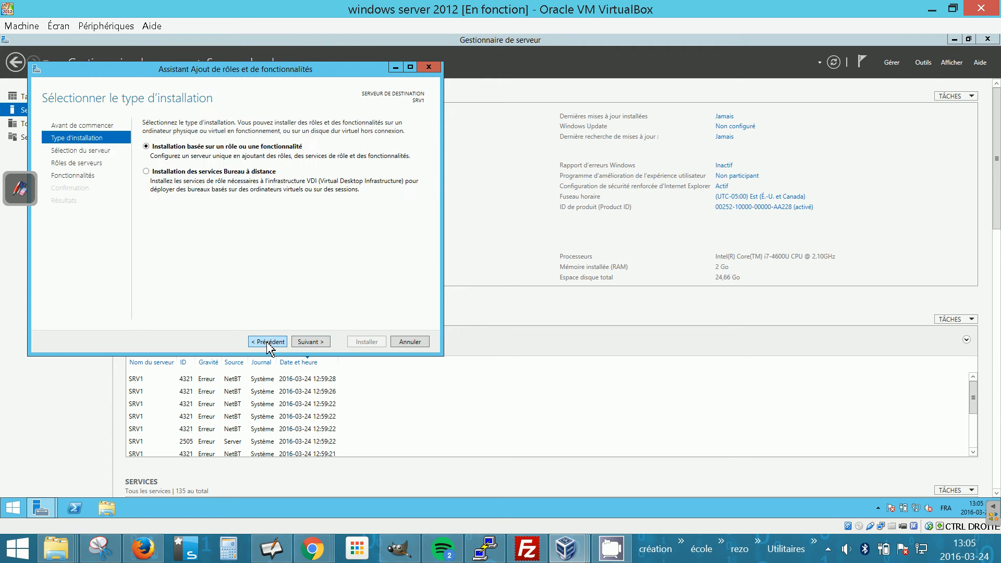
pyautogui.click(430, 69)
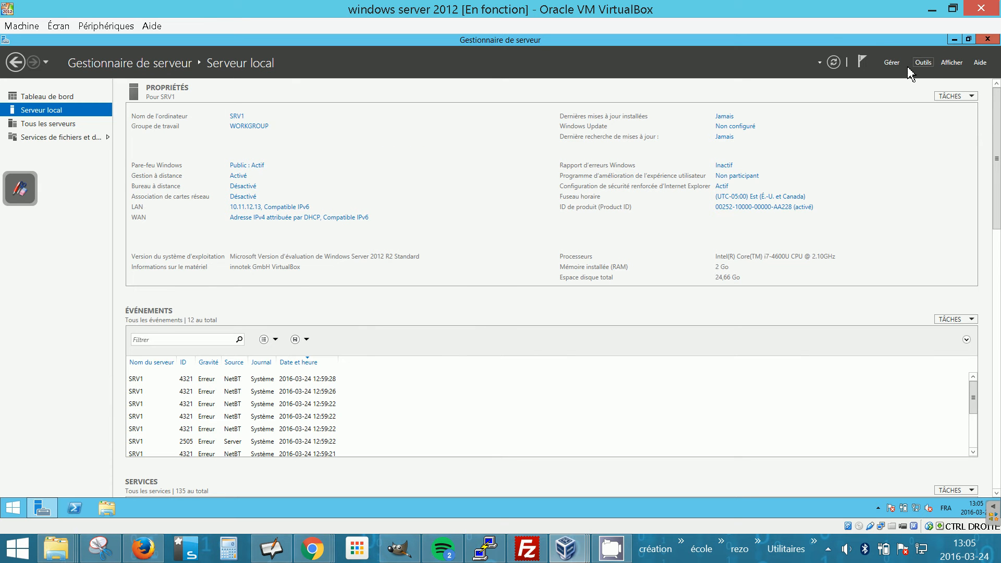
# Start the Add Roles and Features wizard with a role-based installation on server SRV1 and reach the server roles list.
pyautogui.click(891, 62)
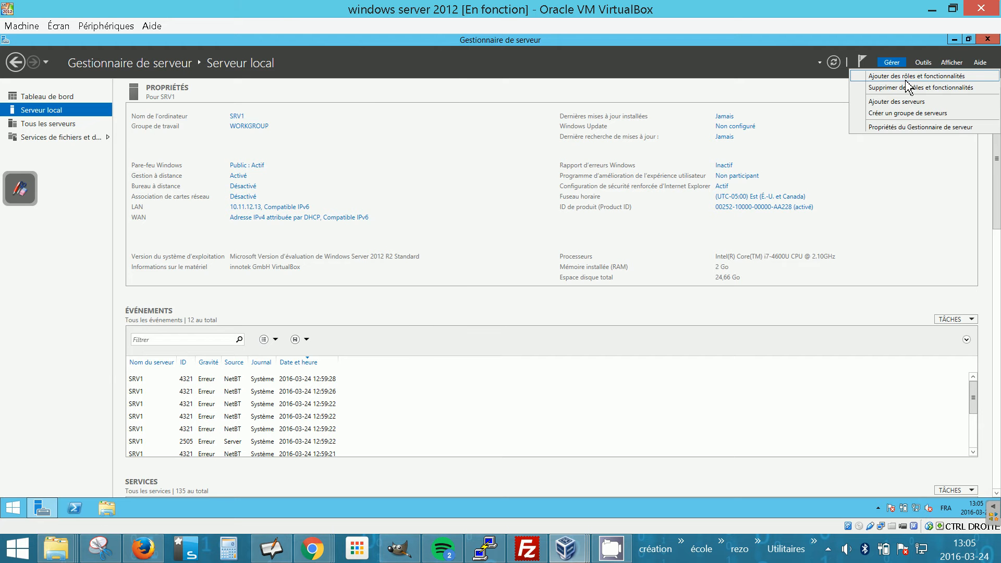
pyautogui.click(907, 78)
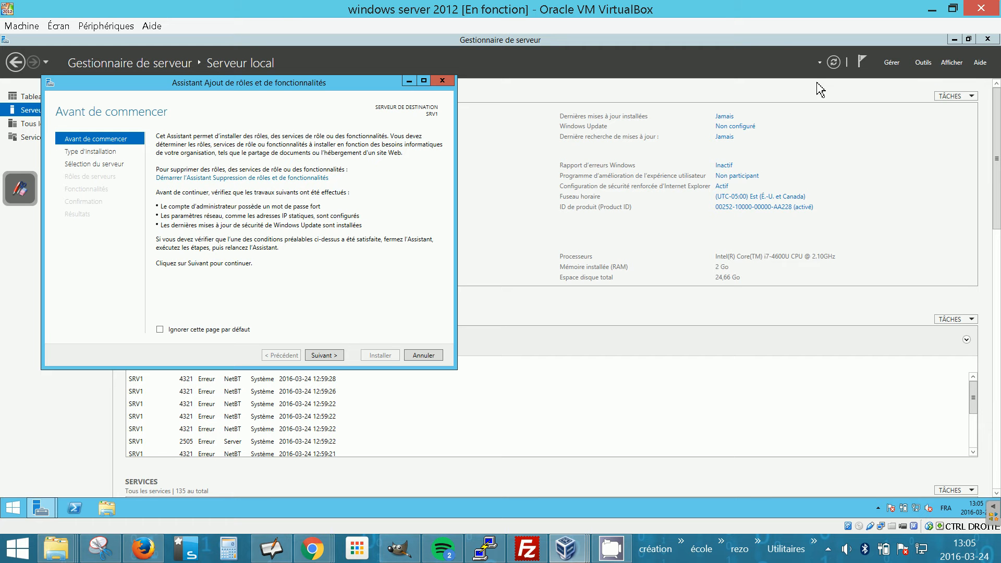
pyautogui.click(323, 355)
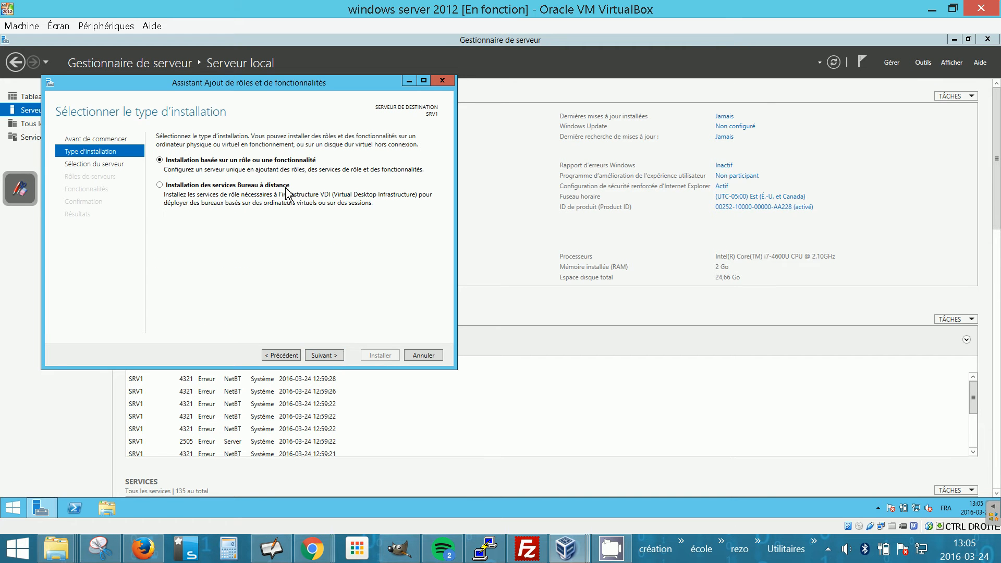
pyautogui.click(325, 356)
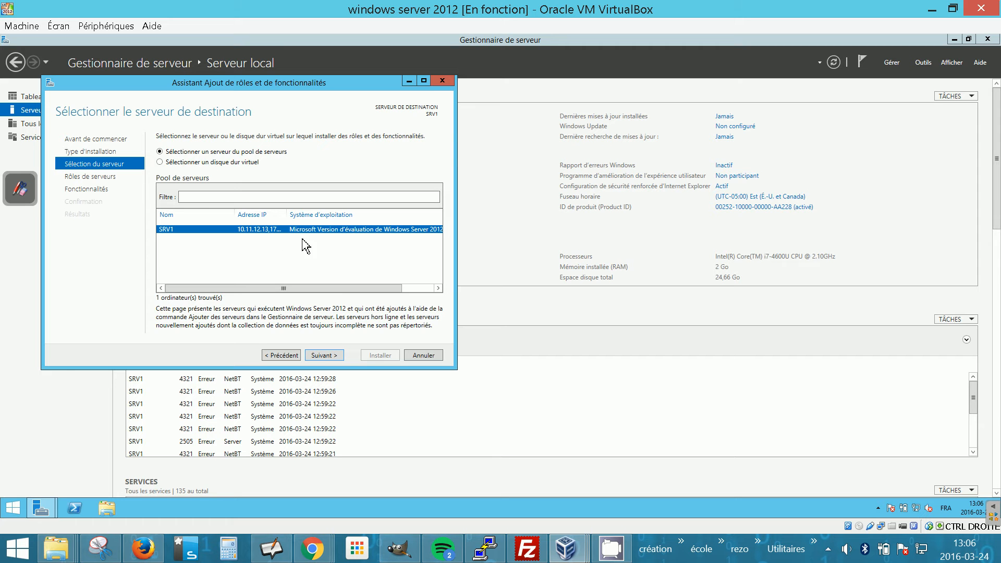
pyautogui.moveTo(291, 214); pyautogui.dragTo(313, 214)
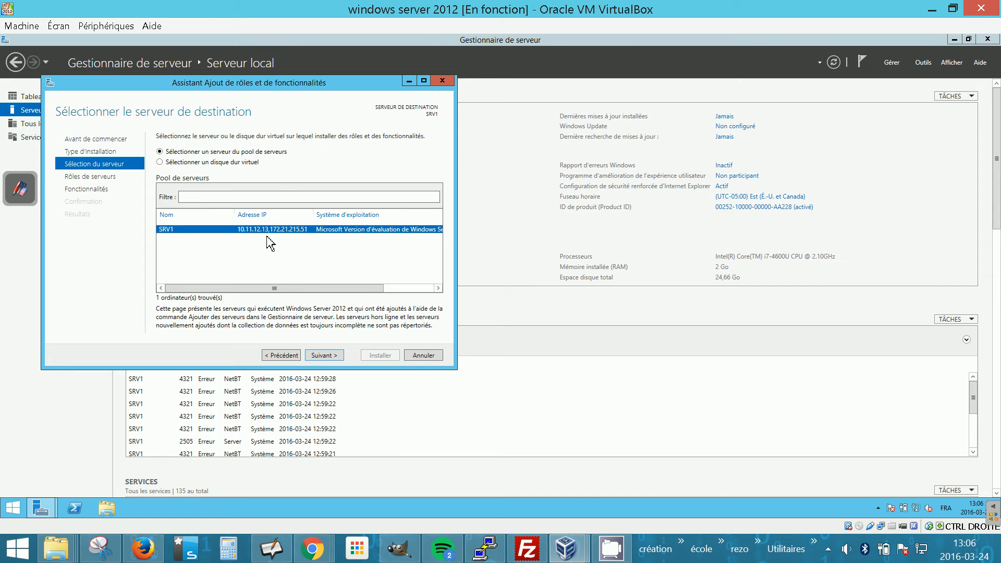
pyautogui.moveTo(314, 215); pyautogui.dragTo(293, 215)
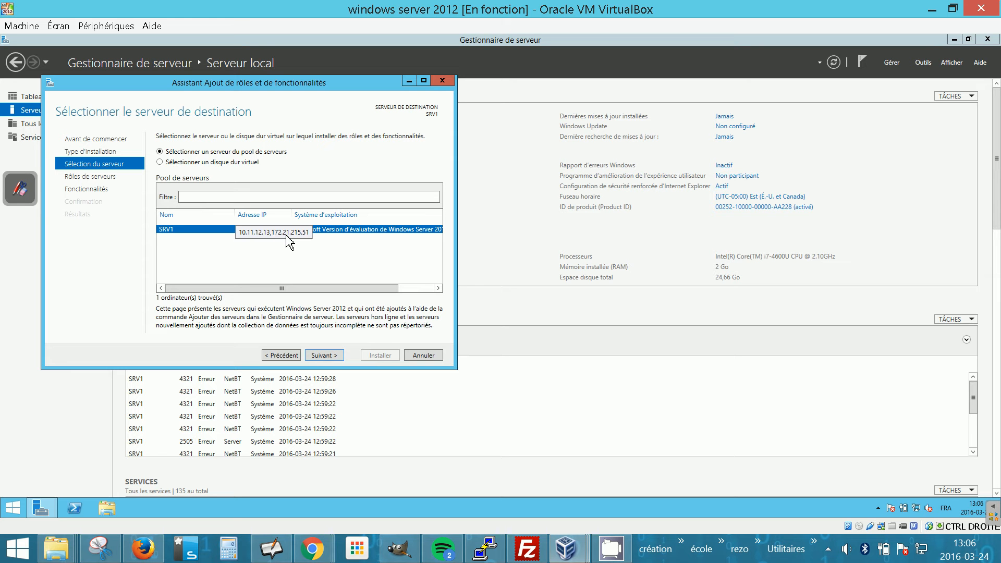
pyautogui.click(334, 357)
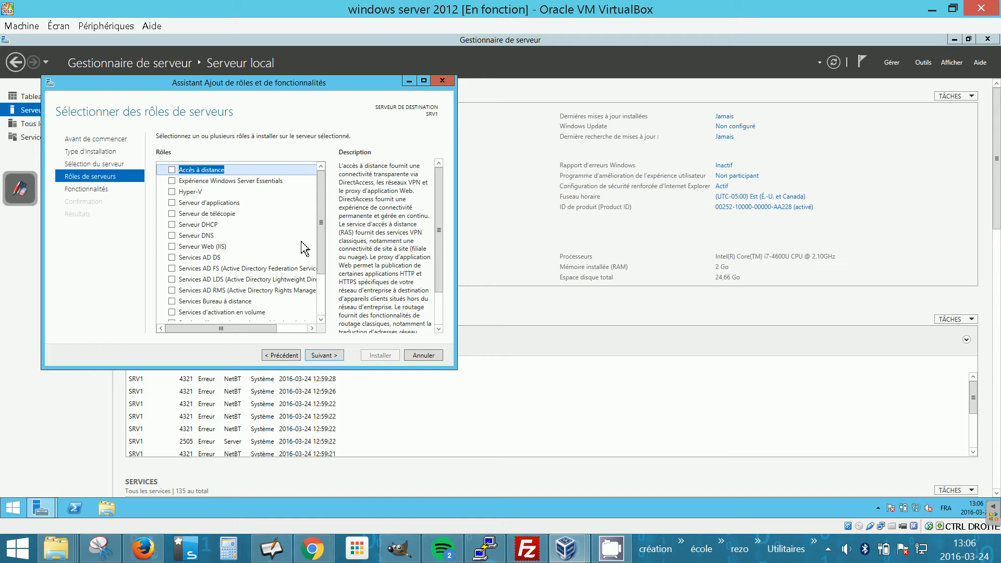
# Select the DHCP Server role and expand its list of required management tools.
pyautogui.click(172, 224)
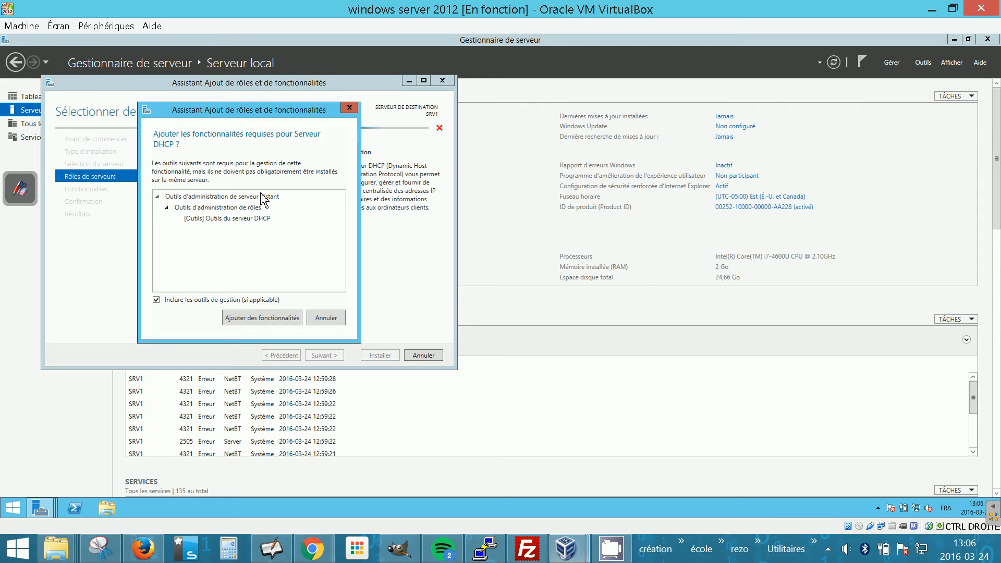
pyautogui.click(157, 196)
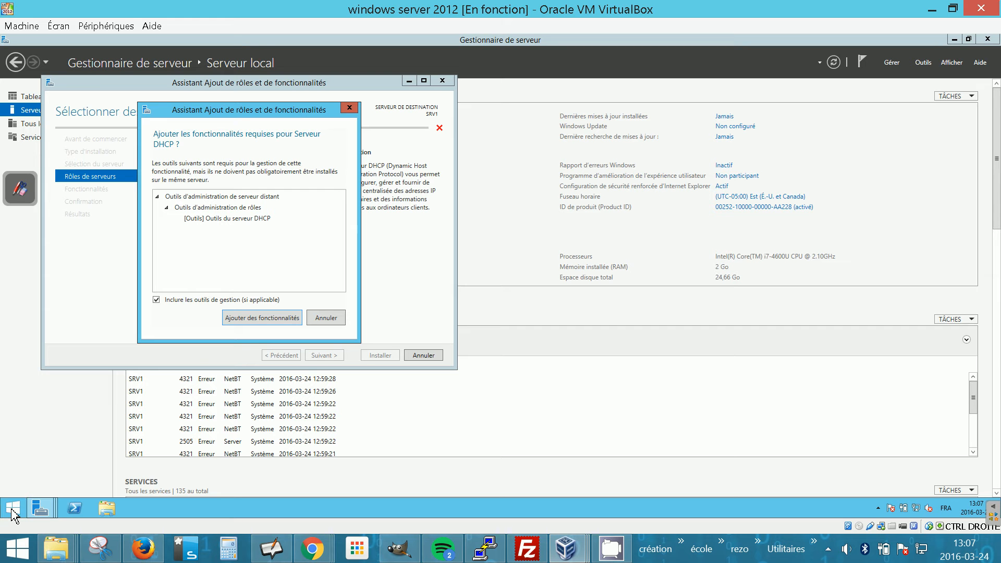
pyautogui.press('super+r')
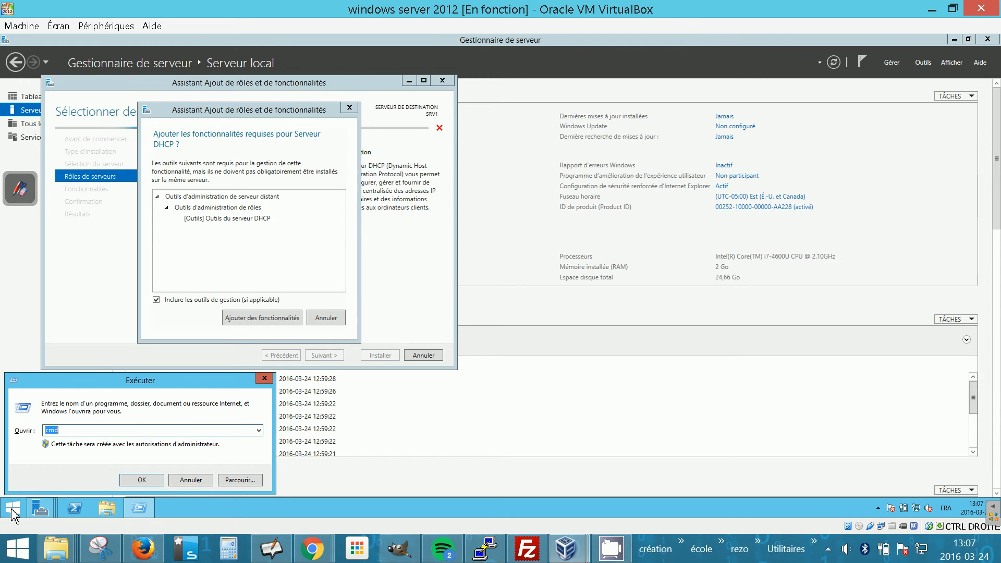
pyautogui.write('mmc')
pyautogui.press('Return')
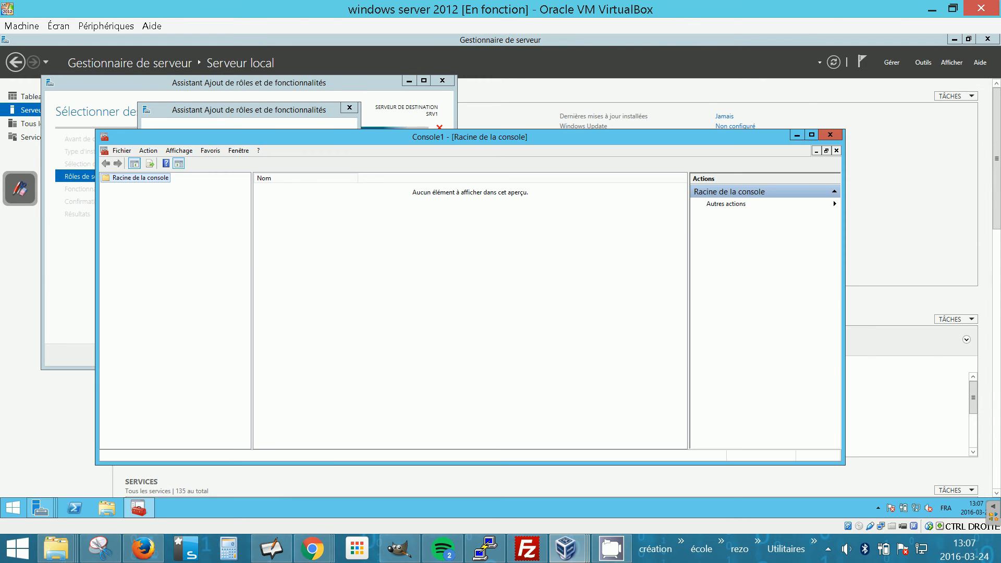
pyautogui.click(134, 152)
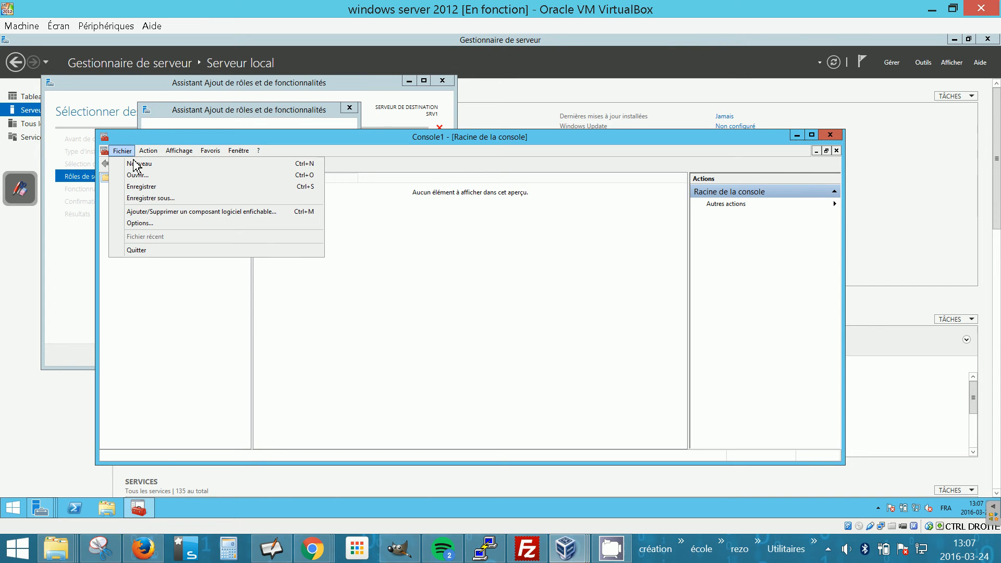
pyautogui.click(139, 213)
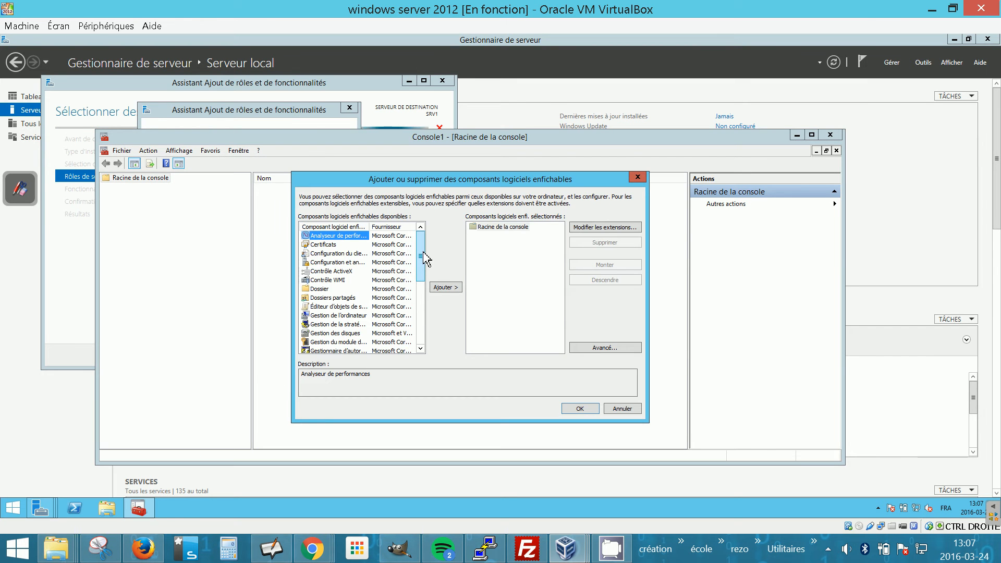
pyautogui.scroll(-1, 423, 256)
pyautogui.scroll(1, 423, 258)
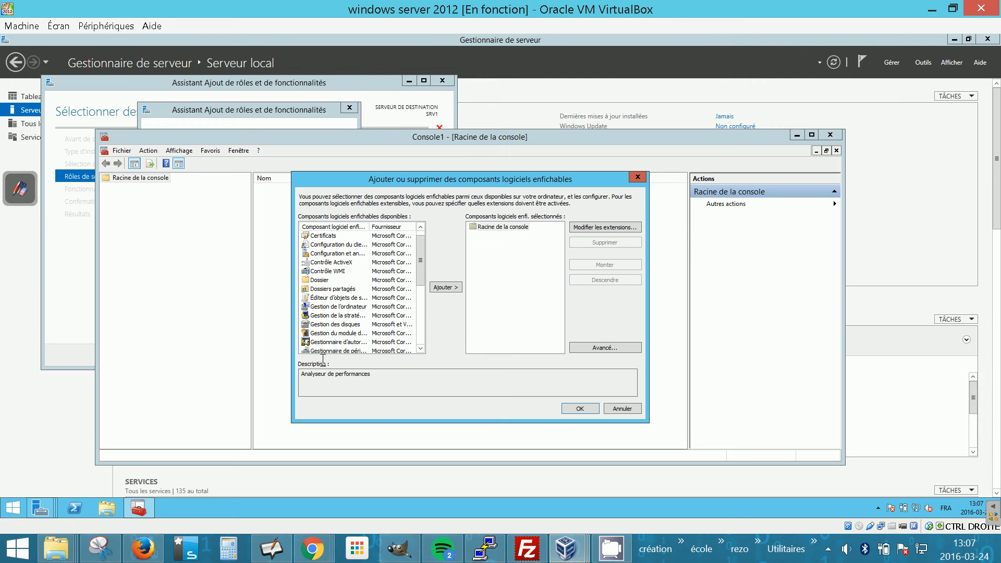
pyautogui.click(630, 411)
pyautogui.click(796, 134)
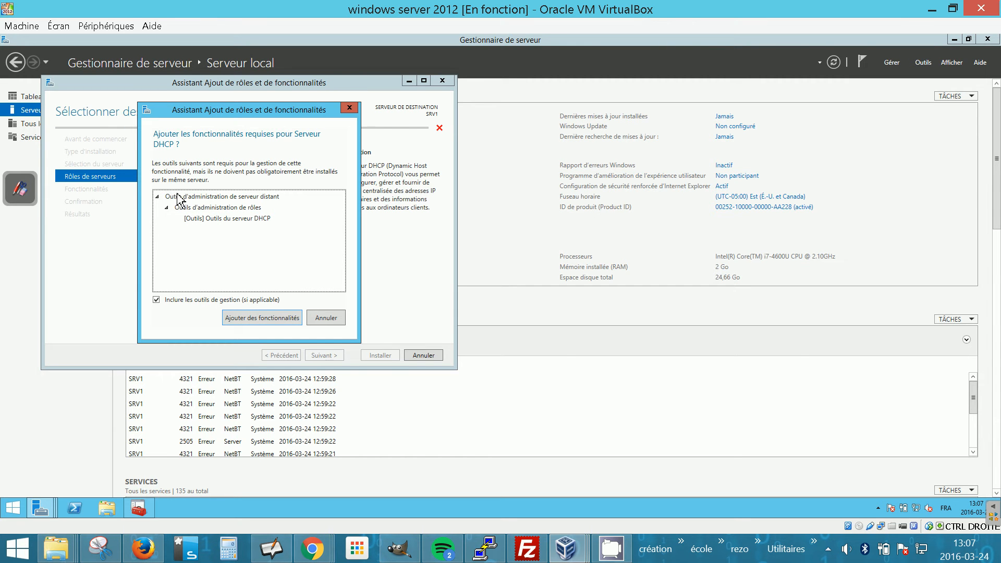
# Add the required DHCP tools, accept the default features and DHCP pages, and install the DHCP Server role.
pyautogui.click(271, 320)
pyautogui.click(342, 357)
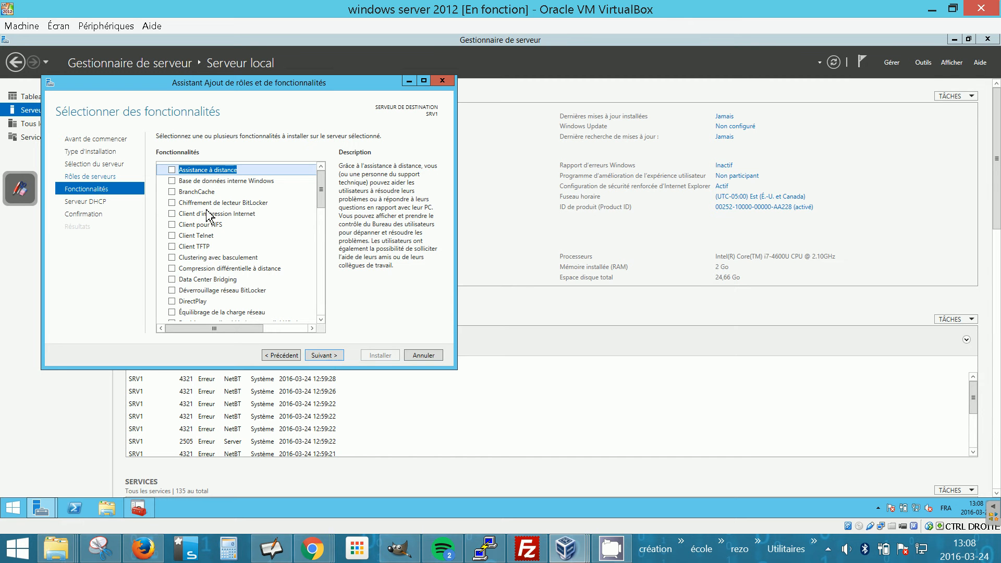
pyautogui.click(335, 356)
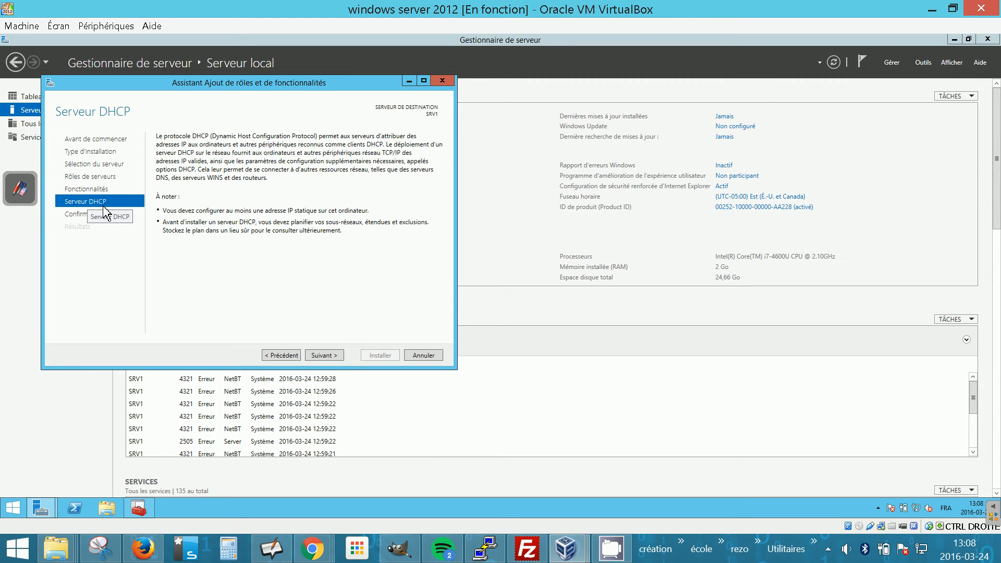
pyautogui.click(322, 357)
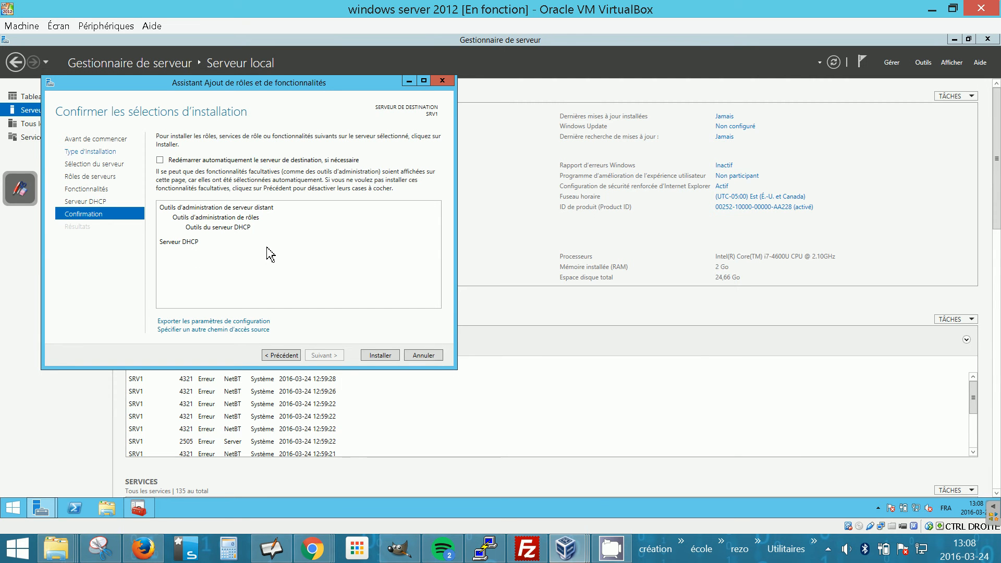
pyautogui.click(392, 358)
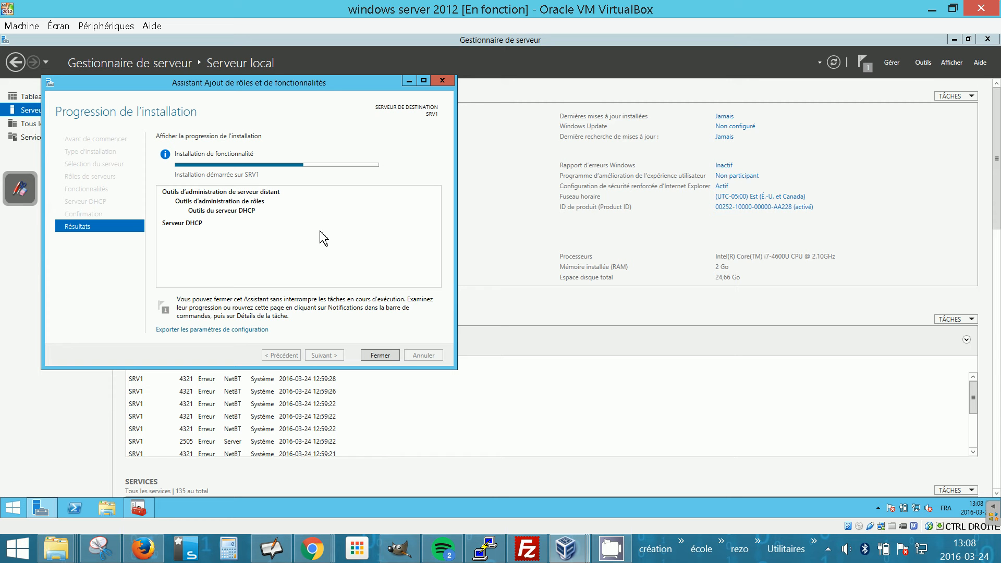
# Close the leftover MMC console and the finished installation wizard.
pyautogui.click(138, 508)
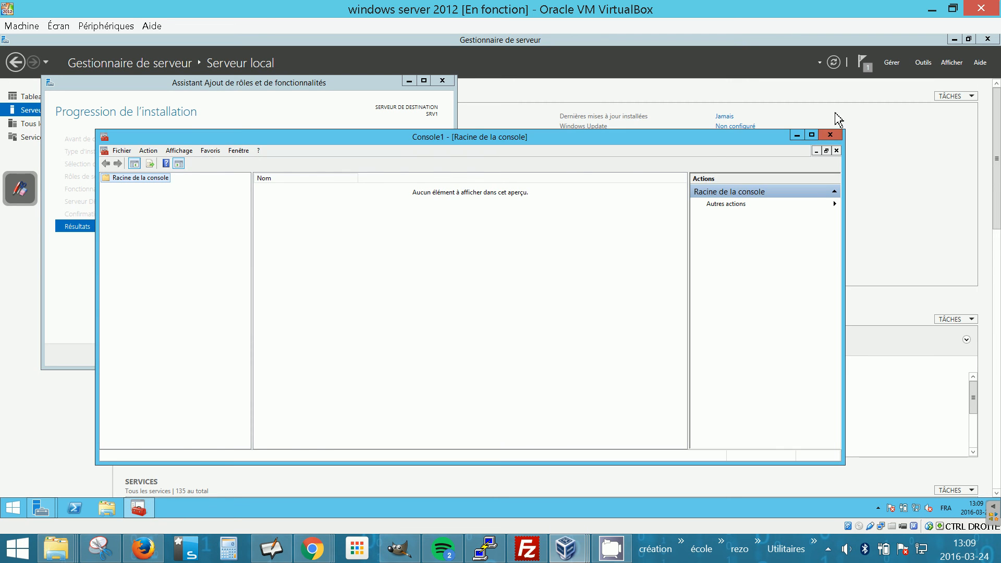
pyautogui.click(830, 135)
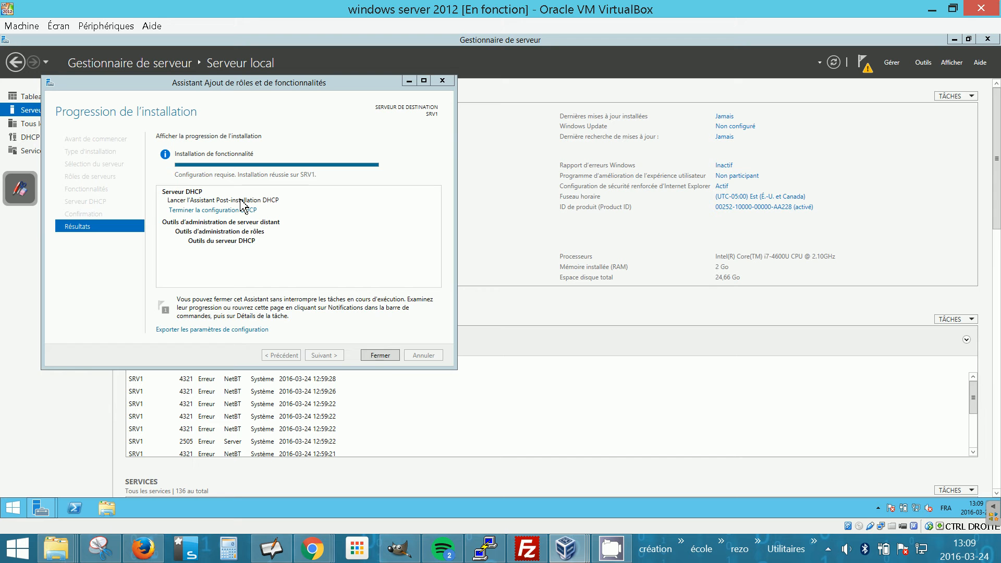
pyautogui.click(382, 361)
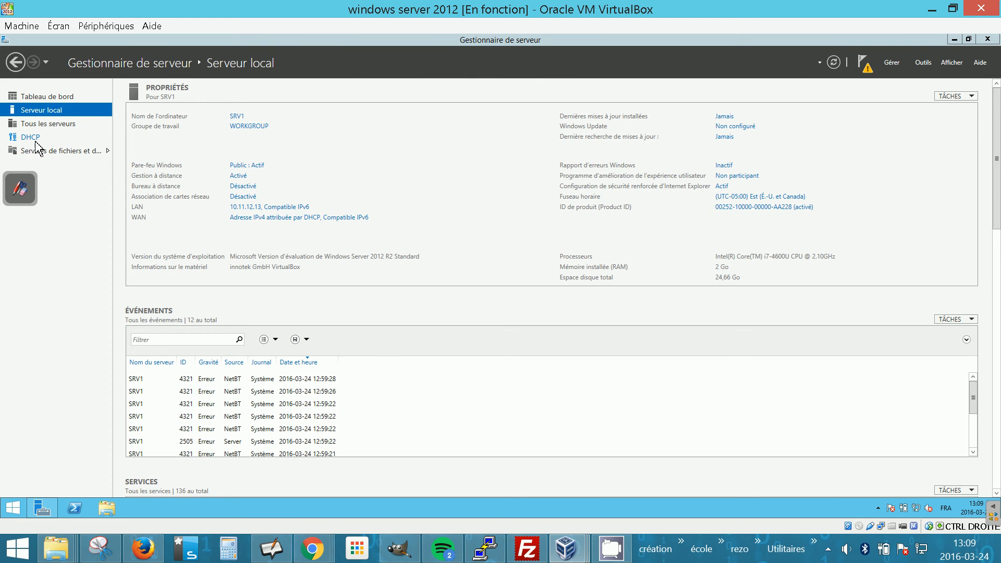
# Complete the DHCP post-installation configuration from the DHCP page to create the DHCP security groups.
pyautogui.click(217, 262)
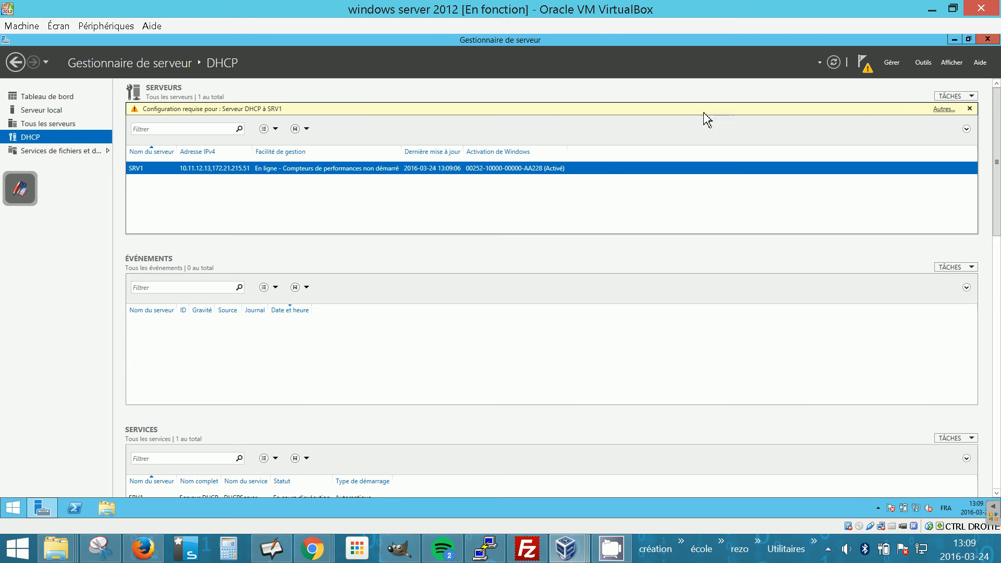
pyautogui.click(871, 73)
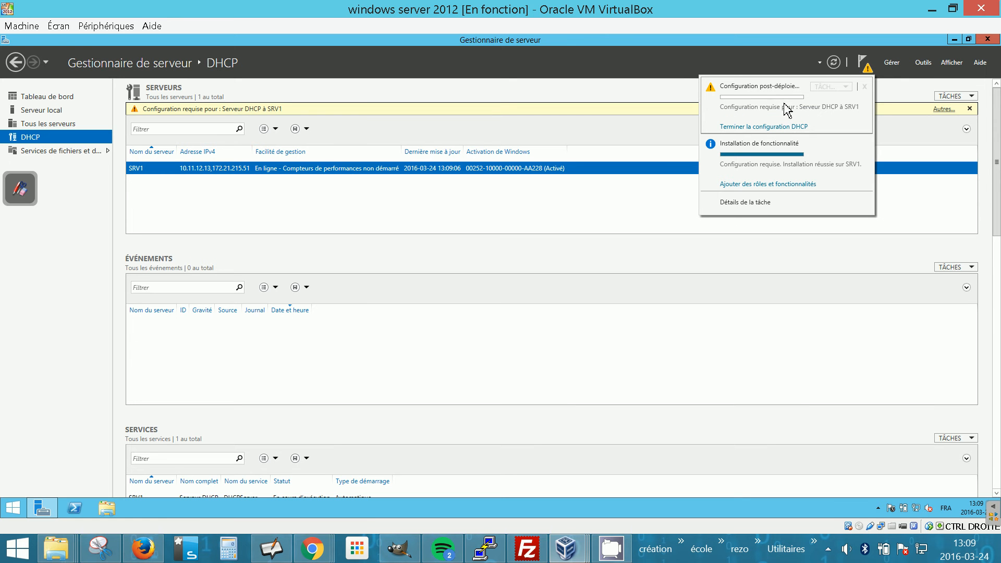
pyautogui.click(776, 132)
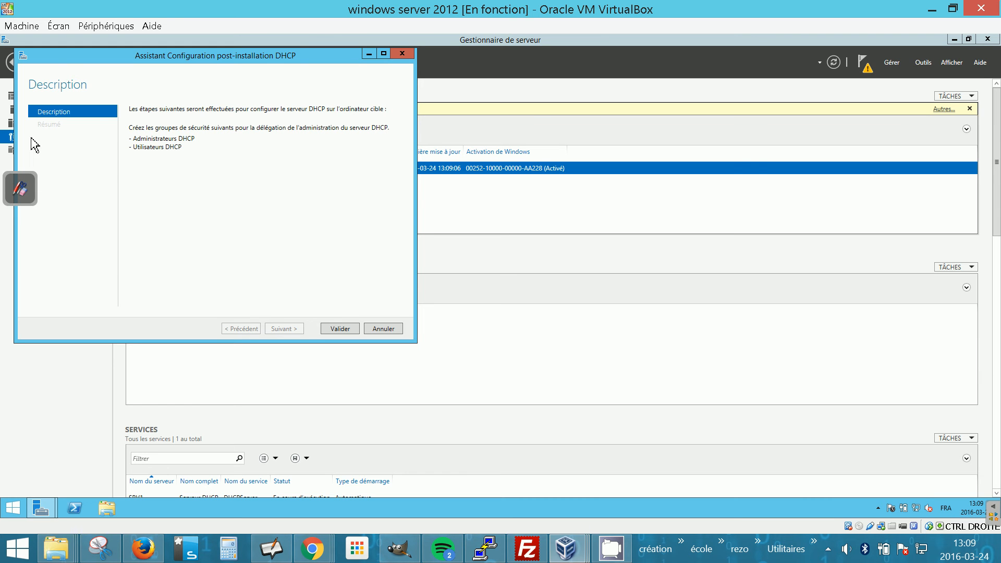
pyautogui.click(339, 328)
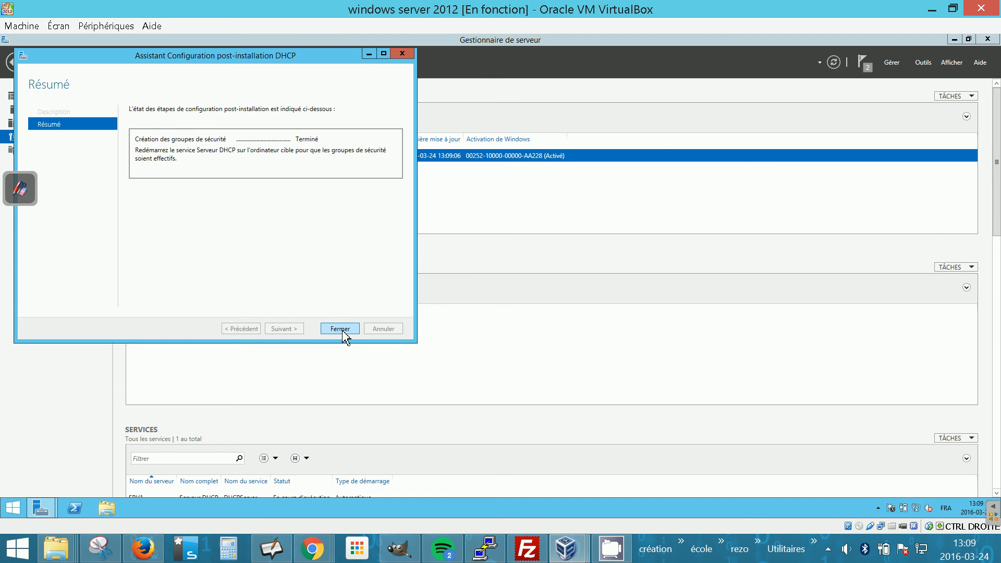
pyautogui.click(340, 329)
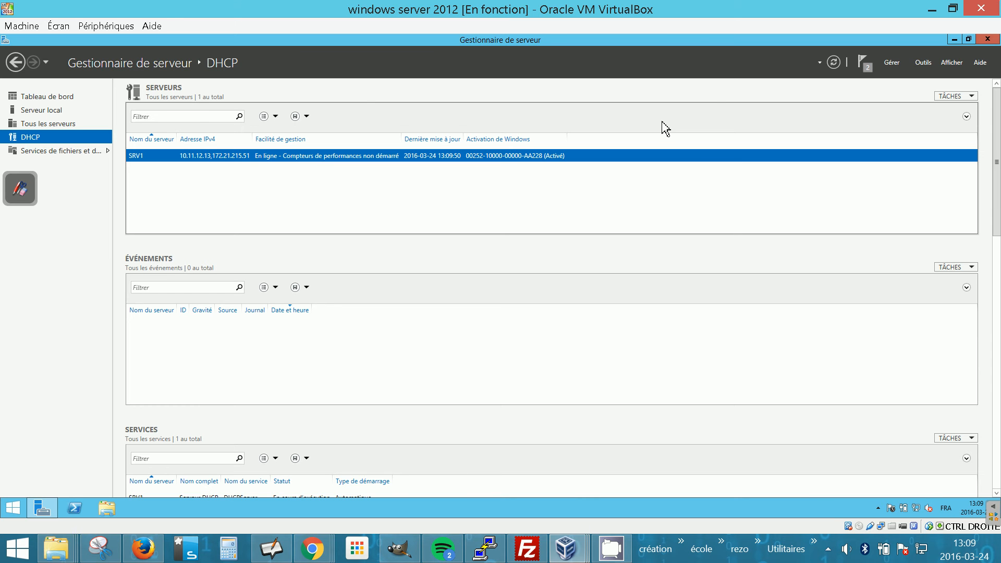
# Minimize Server Manager and launch a new MMC console with the Run command mmc.
pyautogui.click(955, 40)
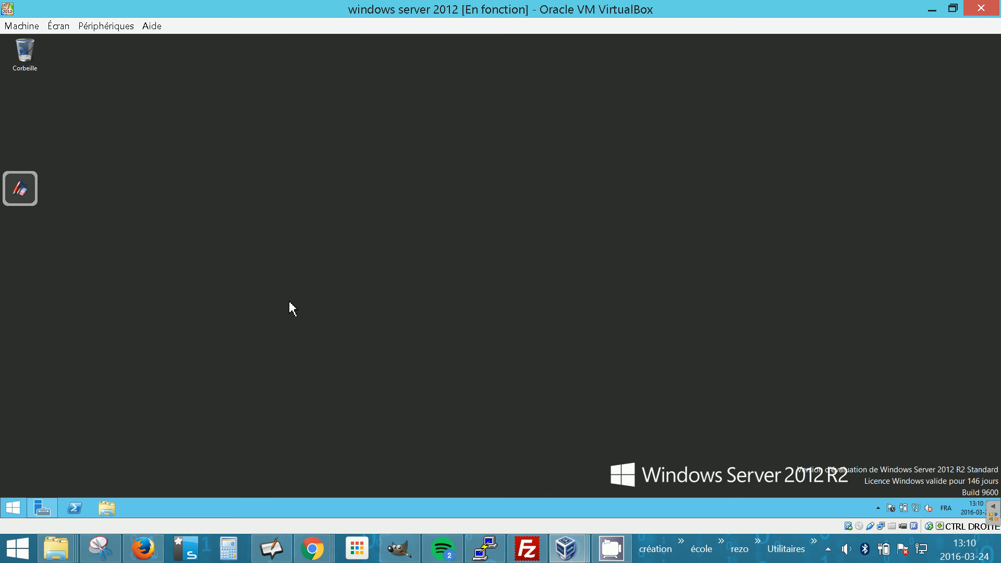
pyautogui.press('super+r')
pyautogui.write('mmc')
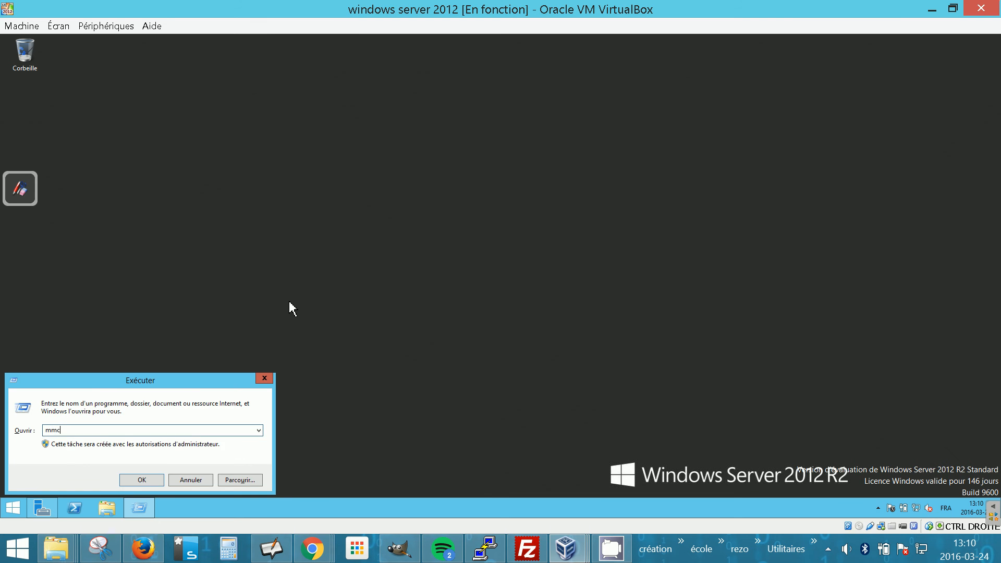
pyautogui.press('Return')
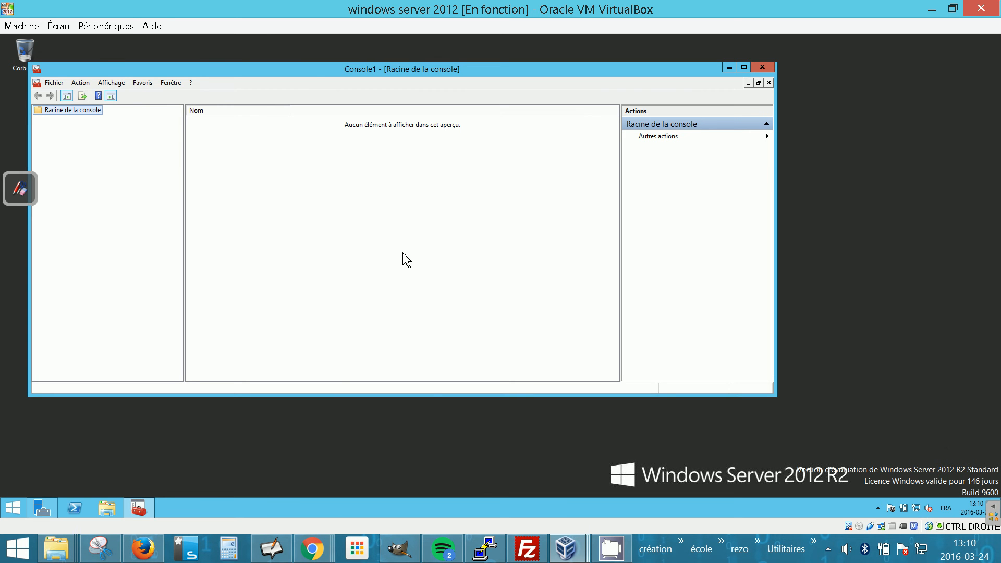
# Add the DHCP snap-in to the empty console.
pyautogui.click(56, 84)
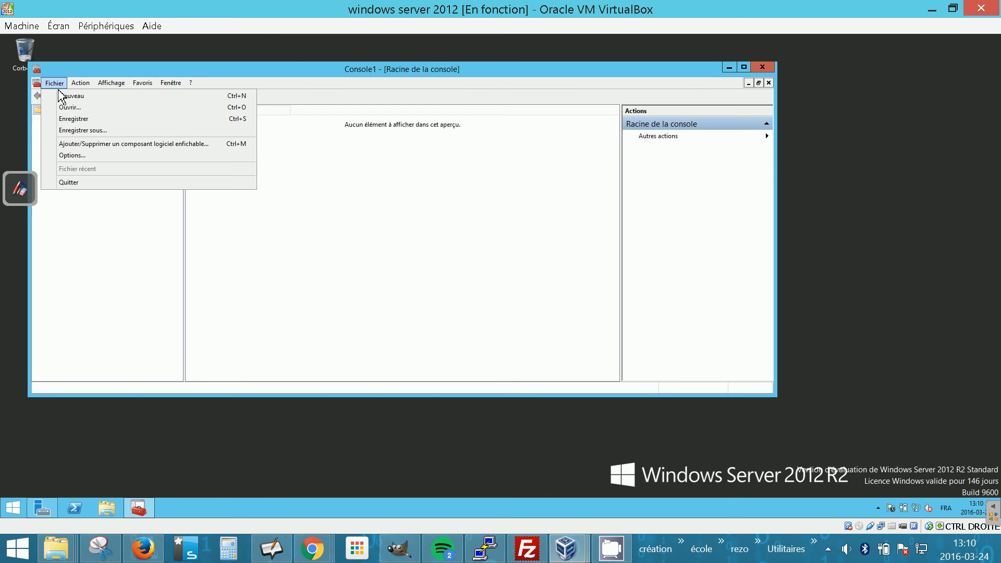
pyautogui.click(153, 147)
pyautogui.click(250, 221)
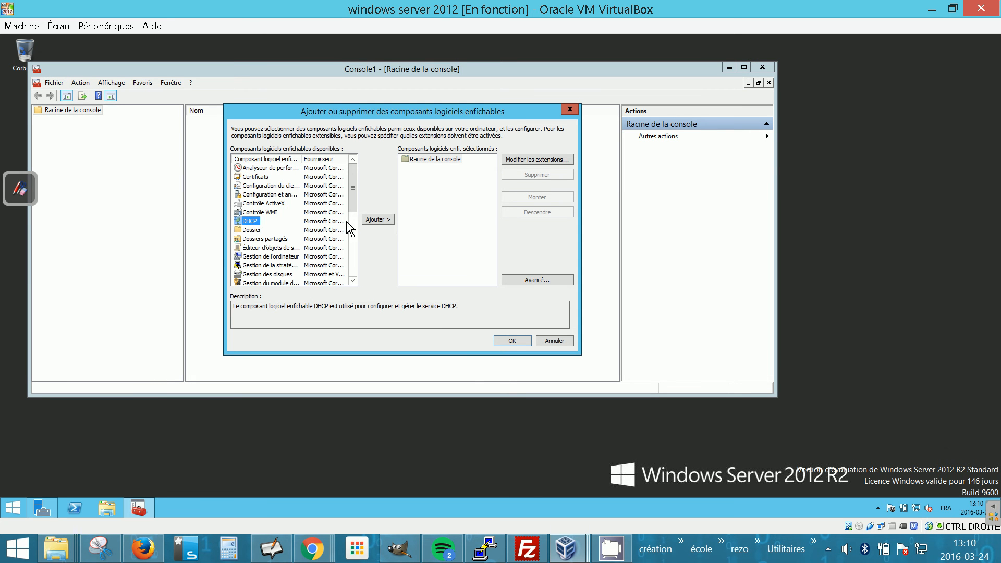
pyautogui.click(378, 220)
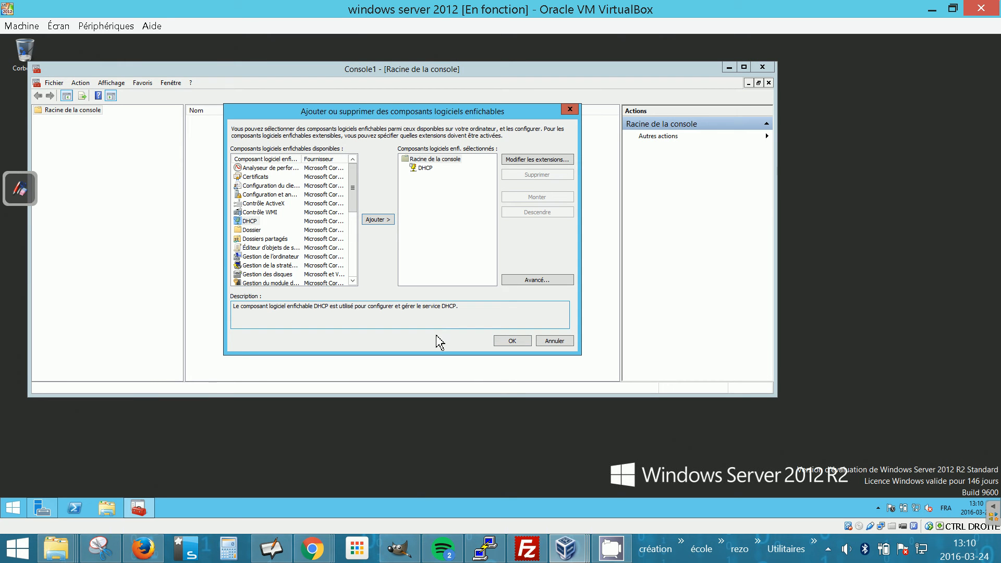
pyautogui.click(511, 341)
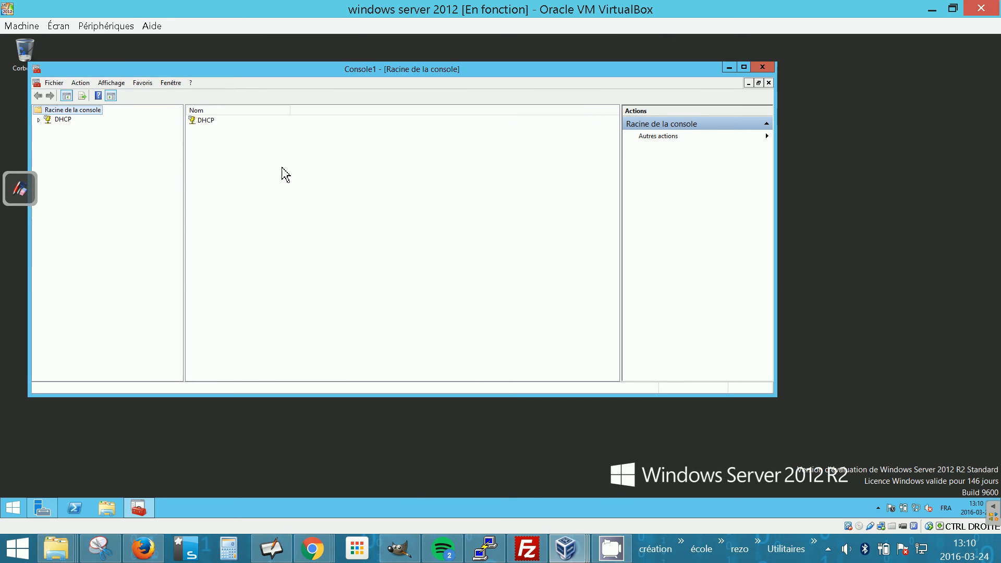
# Save the console as LA-Tom-Console in the Administrative Tools folder.
pyautogui.click(62, 85)
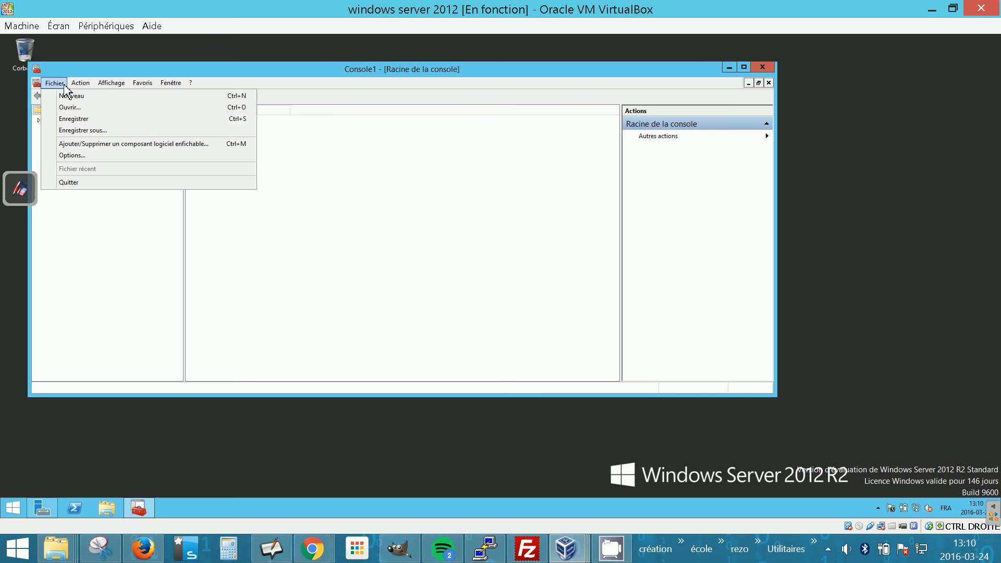
pyautogui.click(86, 131)
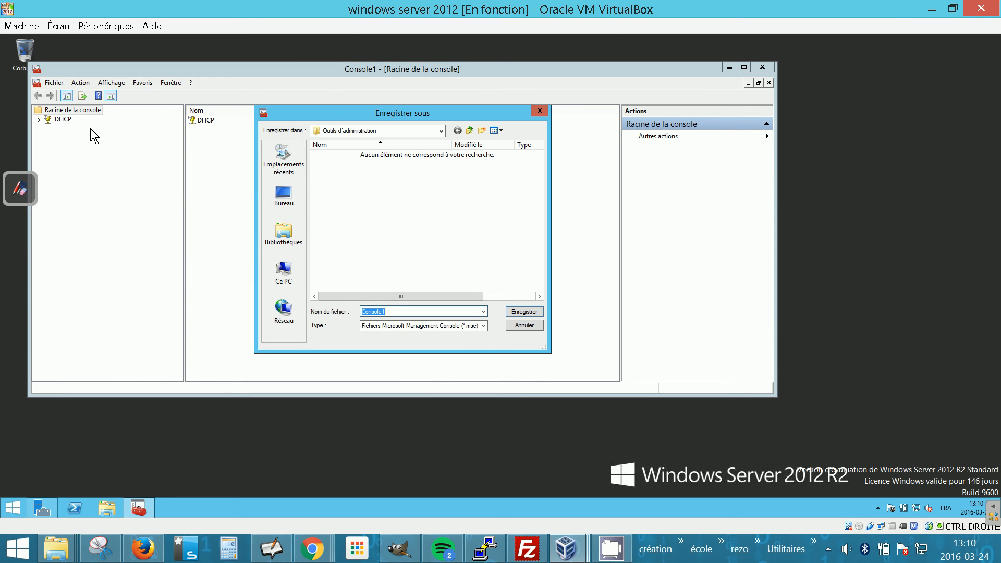
pyautogui.press('End')
pyautogui.press('BackSpace')
pyautogui.write('LA-Tom-')
pyautogui.press('Return')
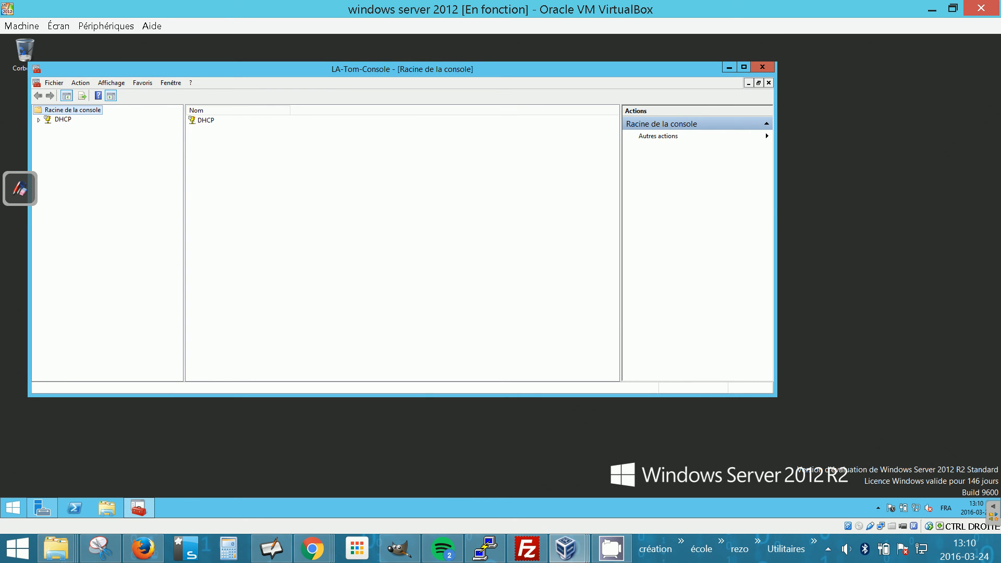
# Save another copy of the LA-Tom-Console console on the Desktop.
pyautogui.click(54, 83)
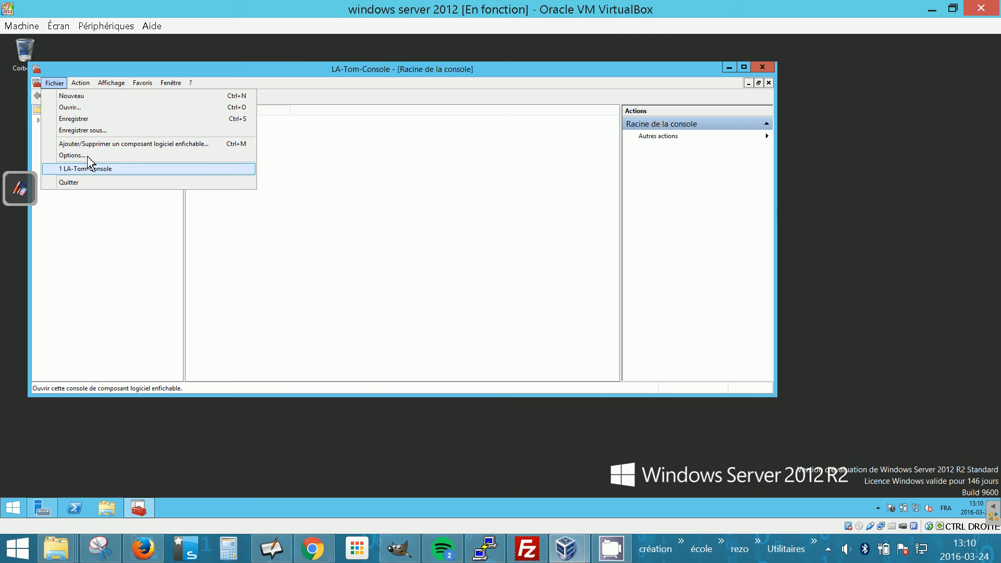
pyautogui.click(99, 131)
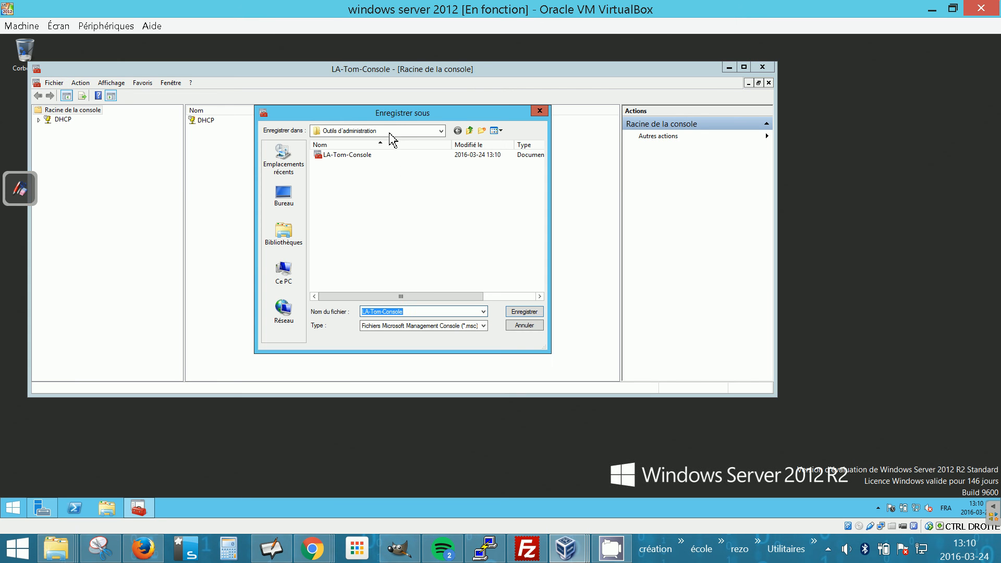
pyautogui.click(301, 204)
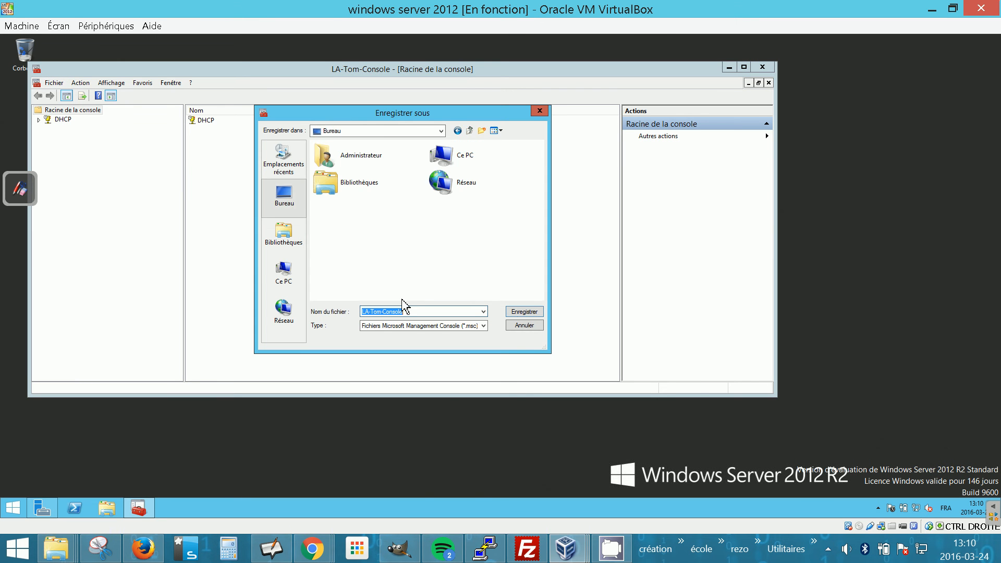
pyautogui.click(525, 311)
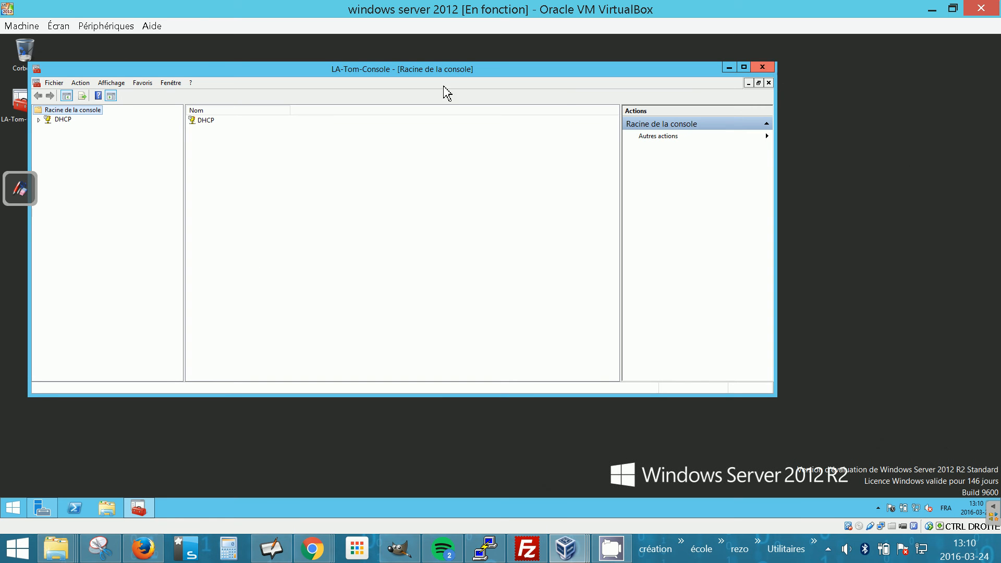
# Expand the DHCP tree down to the SRV1 server's IPv4 node.
pyautogui.click(40, 120)
pyautogui.click(49, 128)
pyautogui.click(70, 129)
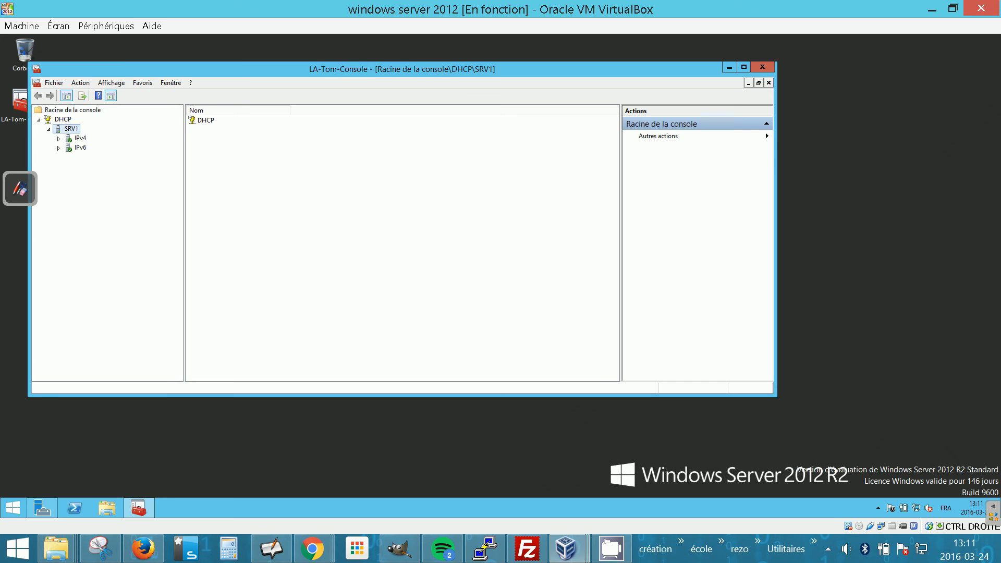
pyautogui.doubleClick(84, 141)
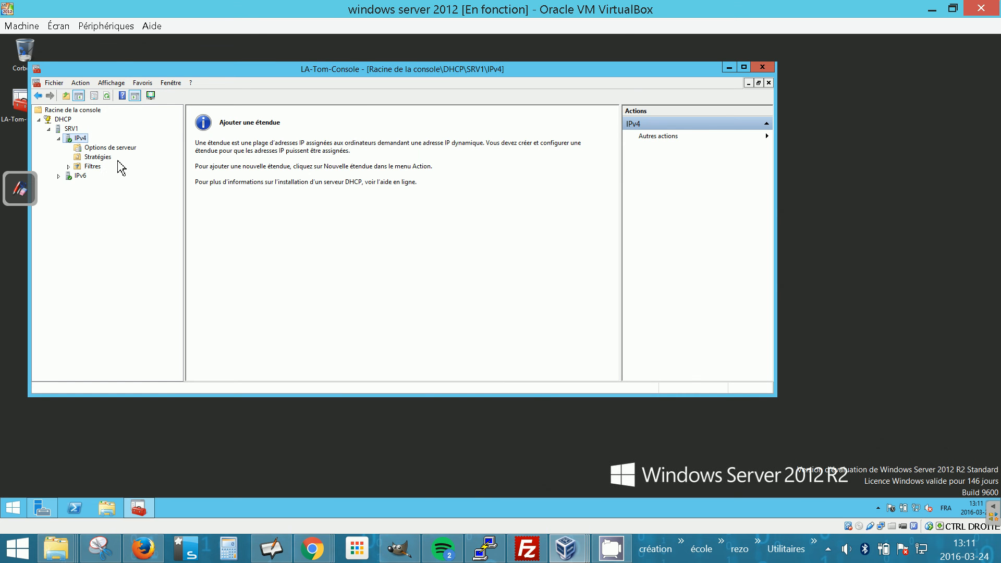
pyautogui.rightClick(75, 138)
pyautogui.click(73, 141)
pyautogui.rightClick(72, 143)
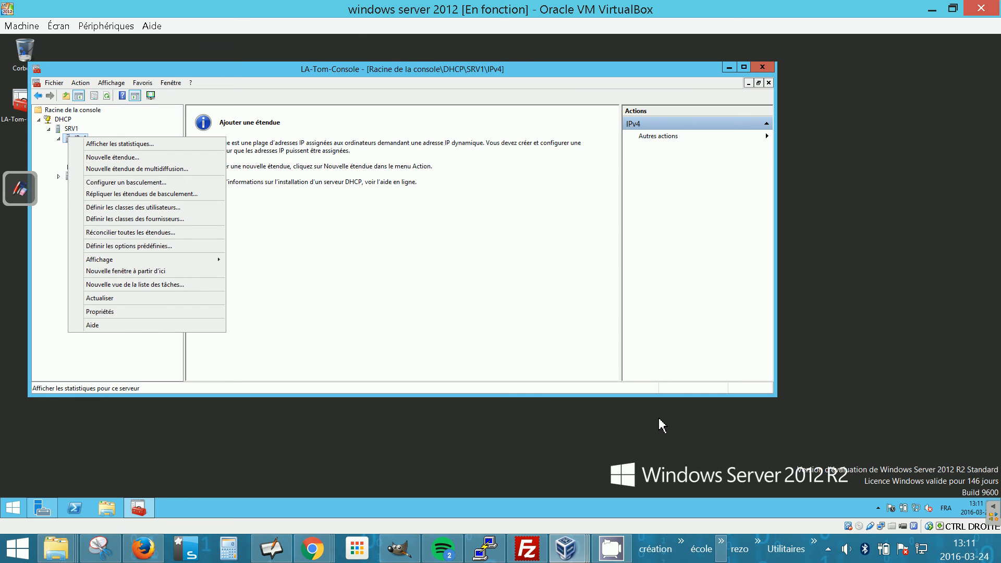
pyautogui.click(403, 264)
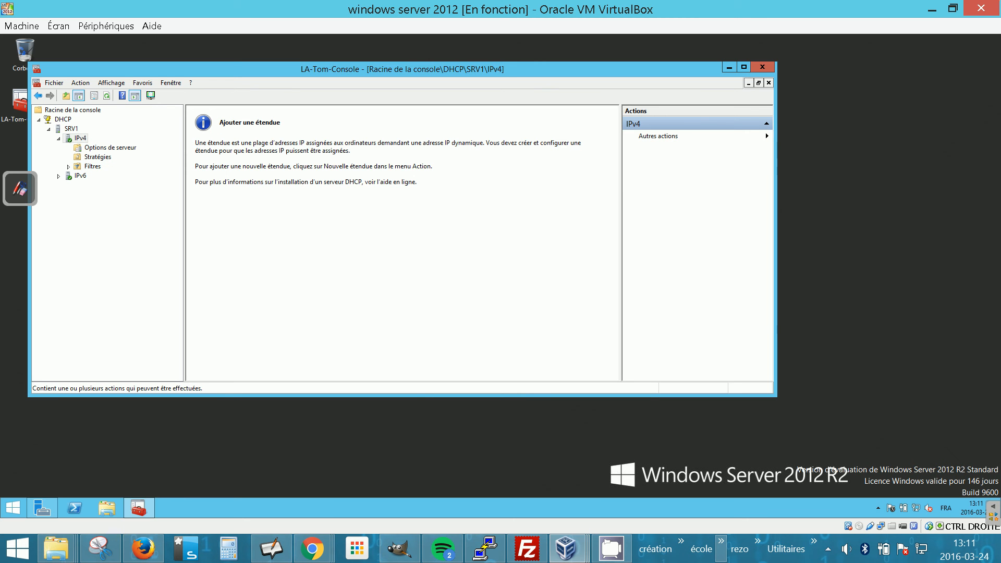
pyautogui.click(762, 145)
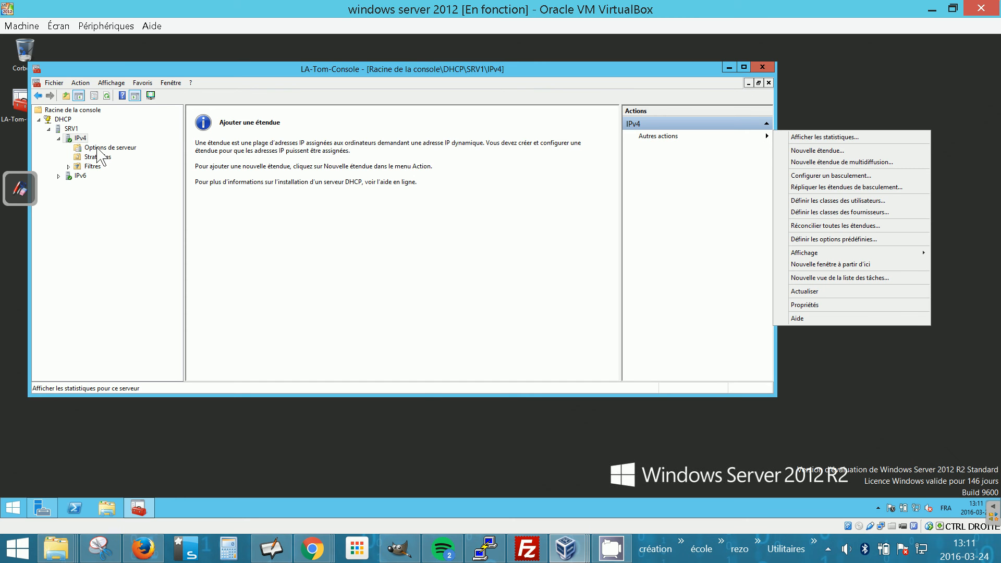
pyautogui.click(688, 161)
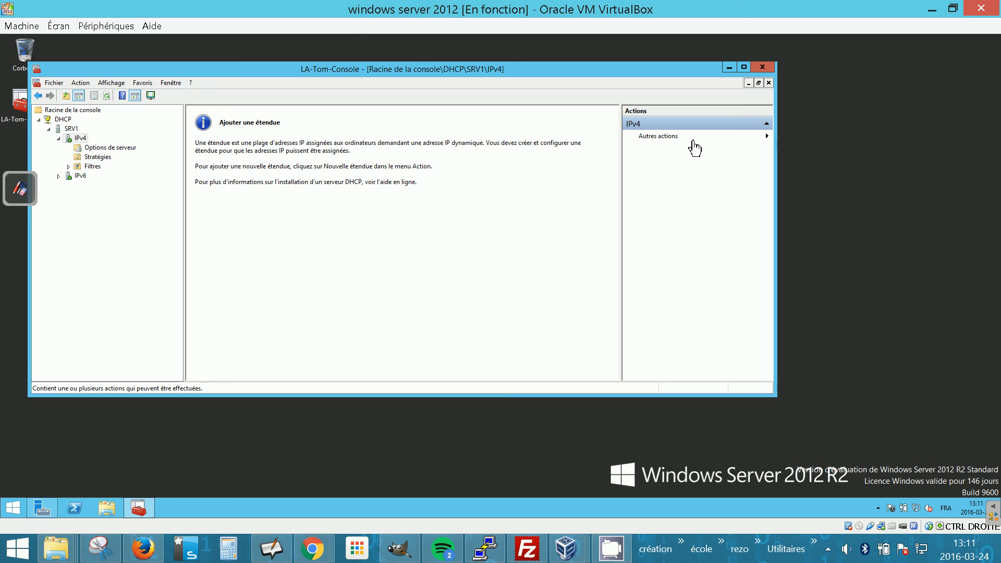
pyautogui.click(109, 148)
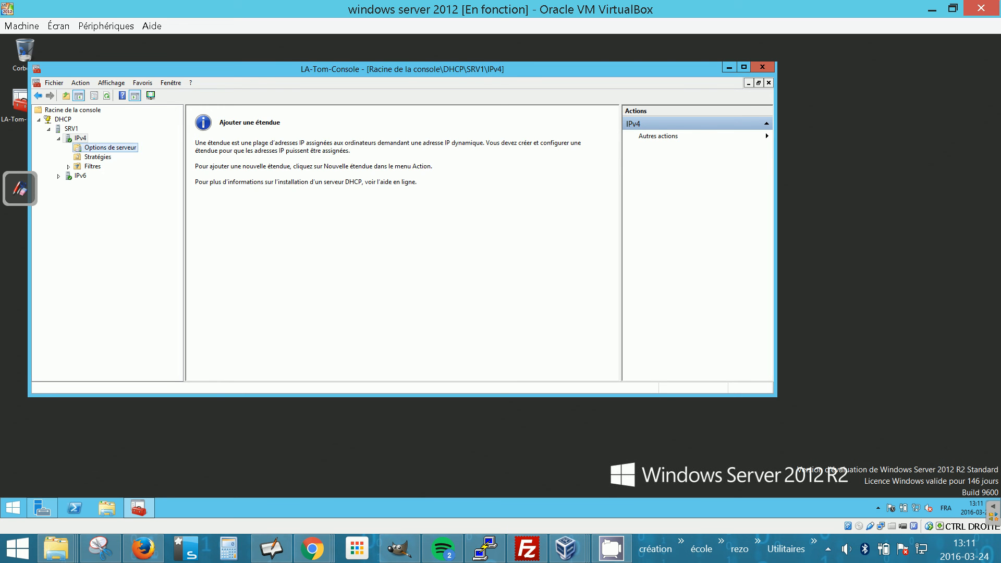
pyautogui.click(82, 139)
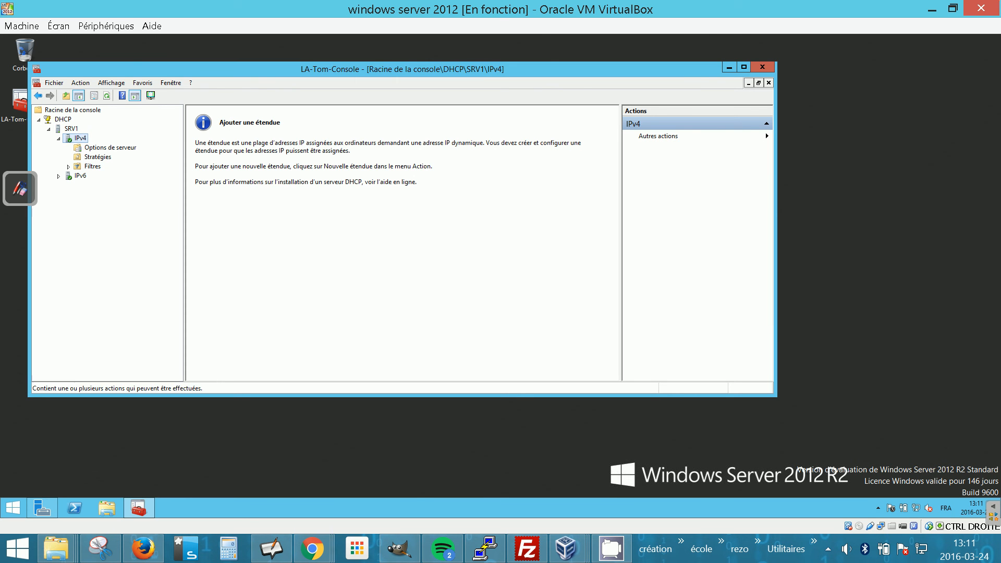
# Start the New Scope wizard on IPv4 and name the scope Ordinateur de bureau.
pyautogui.click(698, 136)
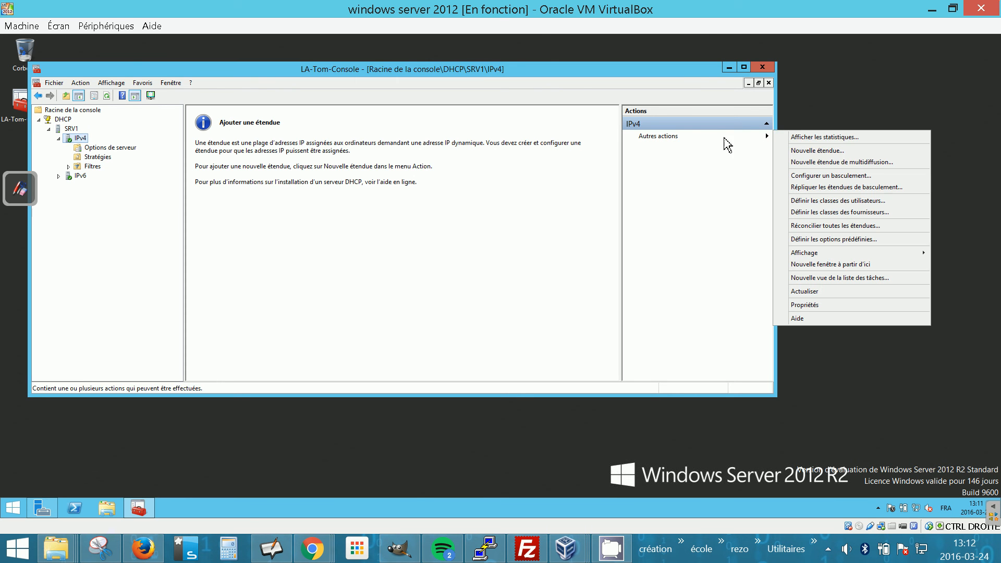
pyautogui.click(816, 151)
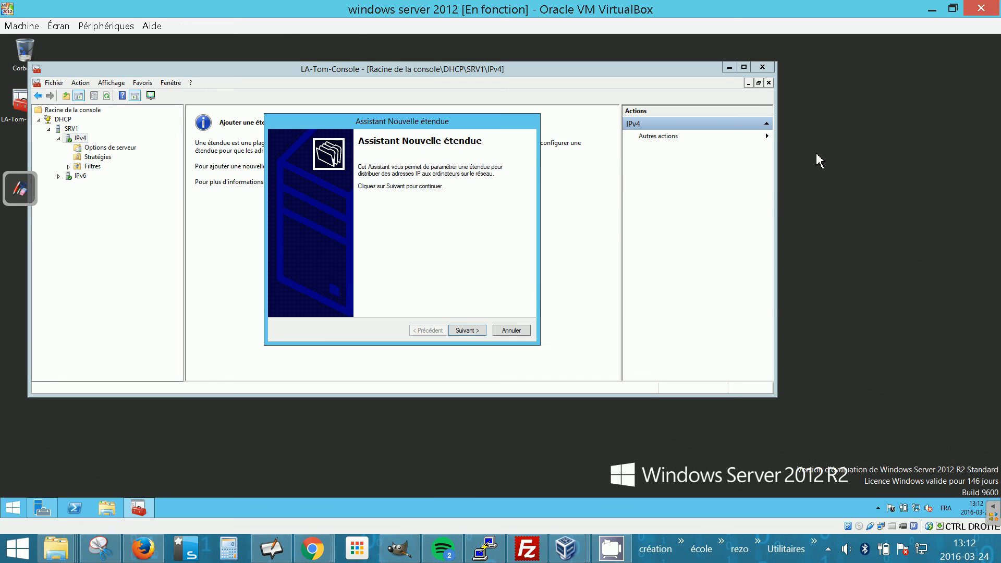
pyautogui.click(461, 329)
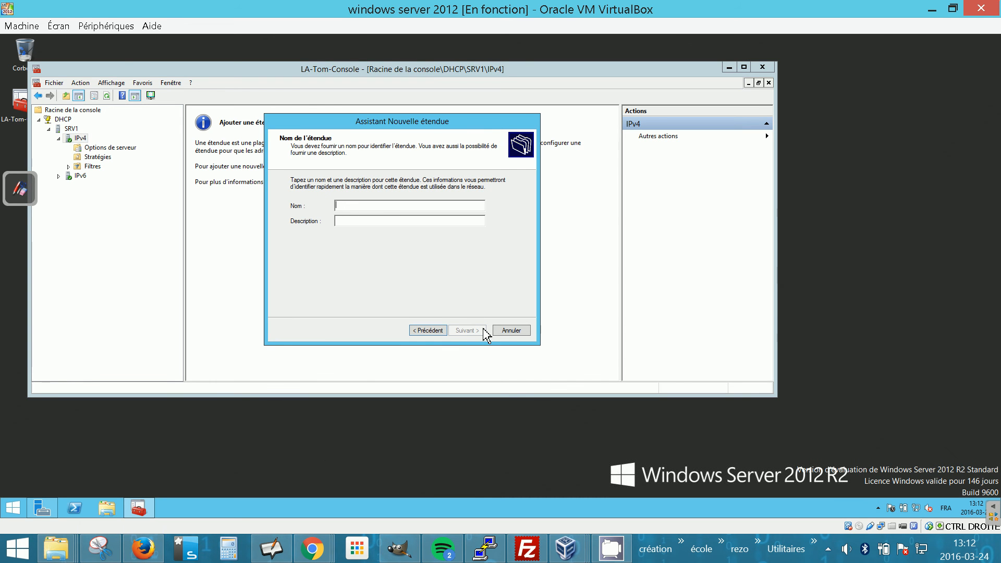
pyautogui.write('Ordina')
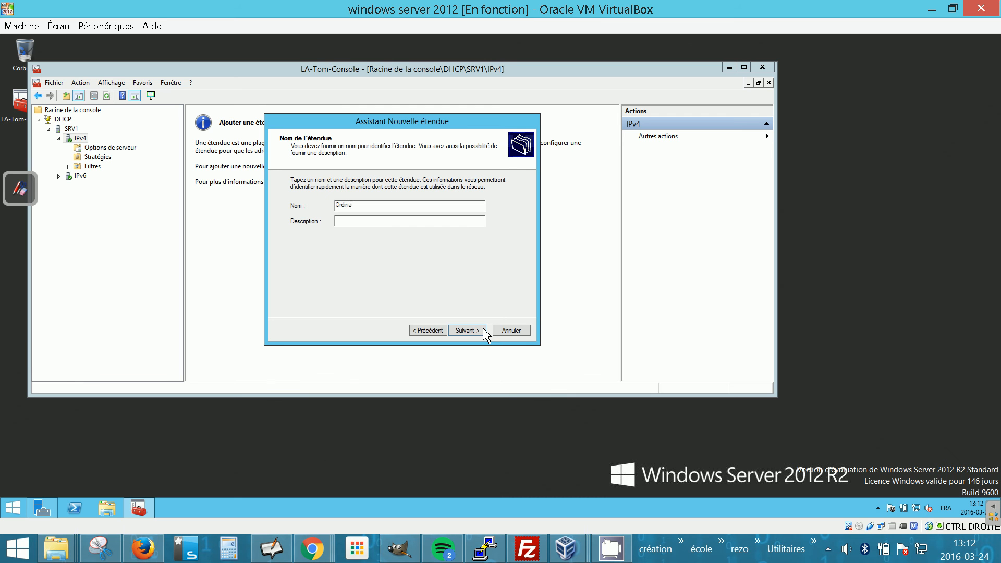
pyautogui.write('teur de bureau')
pyautogui.click(469, 332)
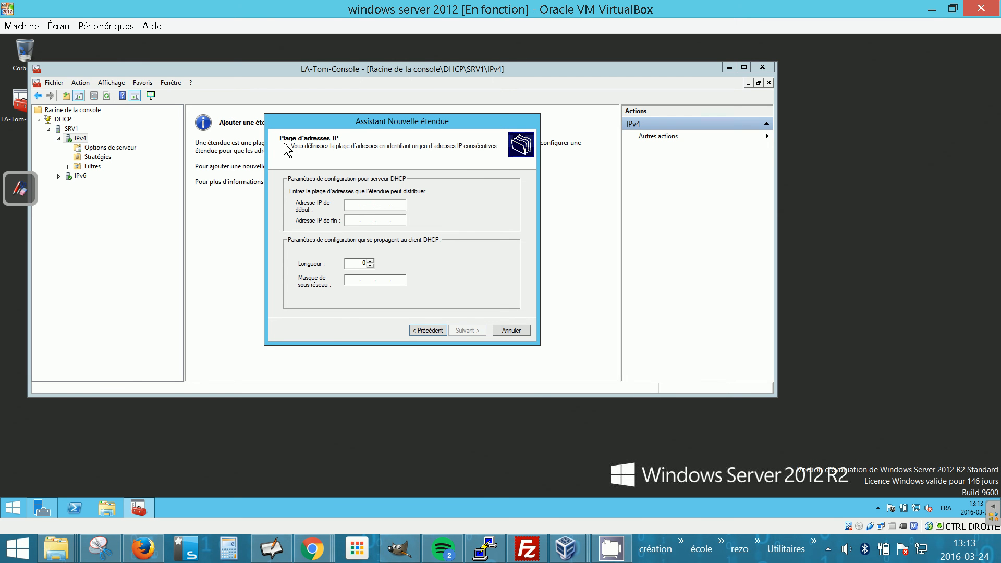
# Set the scope's address range from 10.11.12.1 to 10.11.12.100.
pyautogui.write('10 . 11 . 12 .')
pyautogui.press('Tab')
pyautogui.write('10 . 11 . 12 . ')
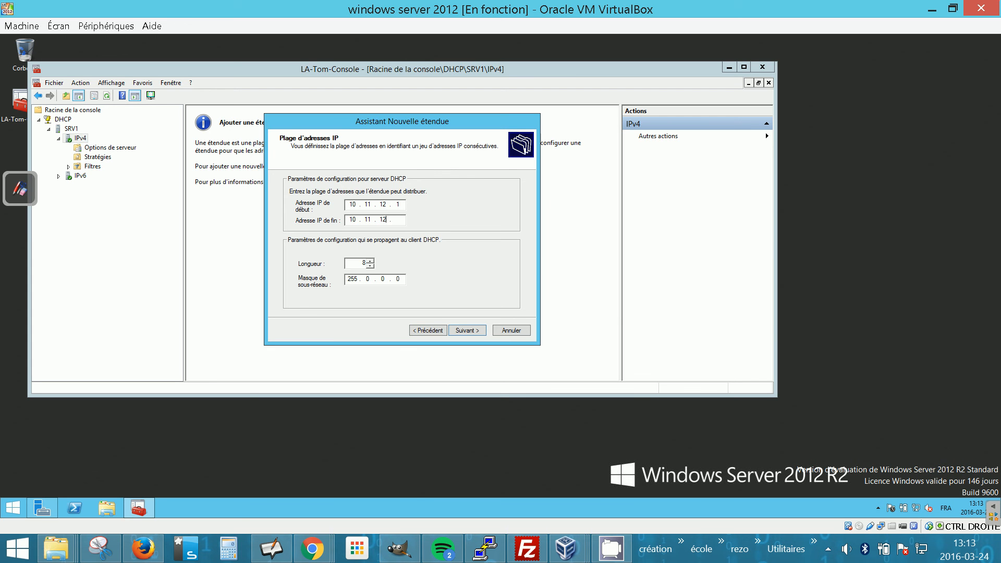
pyautogui.write('100')
pyautogui.click(476, 336)
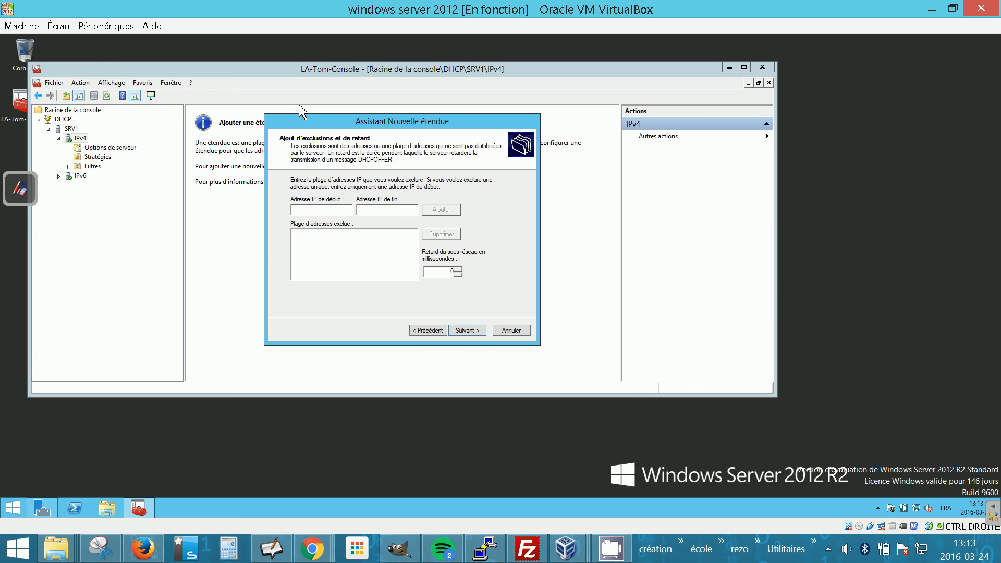
# Exclude the single address 10.11.12.13 from the scope.
pyautogui.write('10 . 11 . 12 . 13')
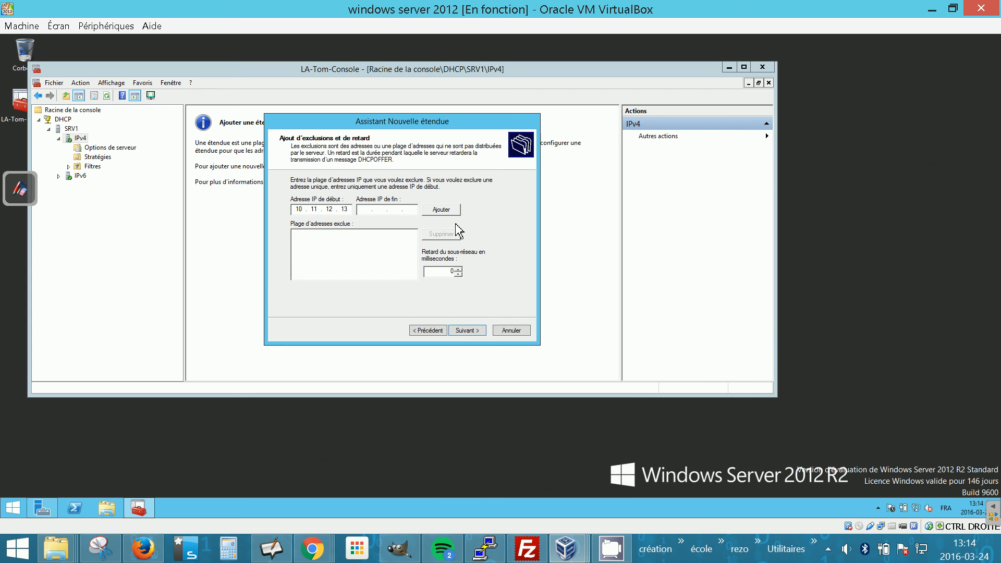
pyautogui.click(454, 209)
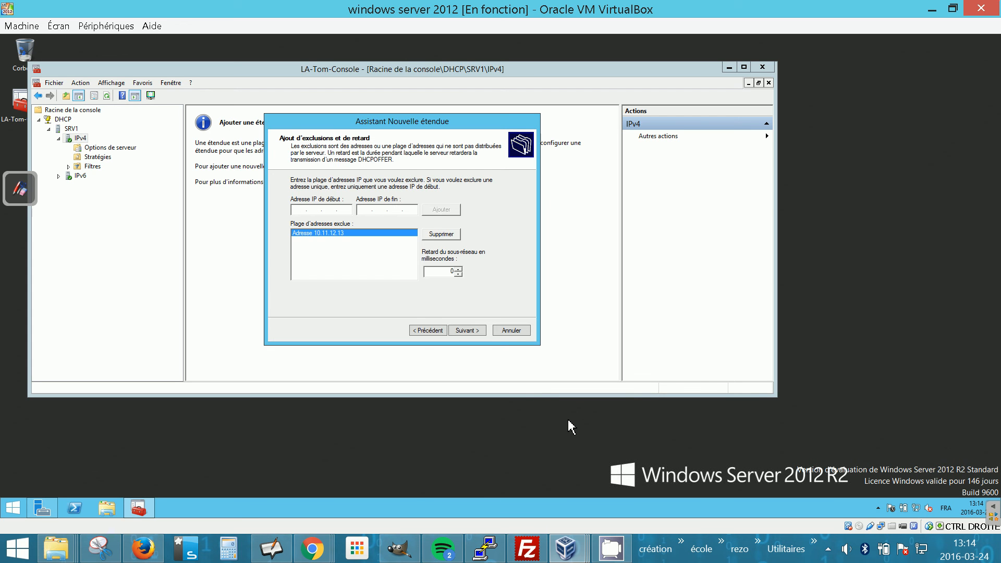
pyautogui.click(480, 332)
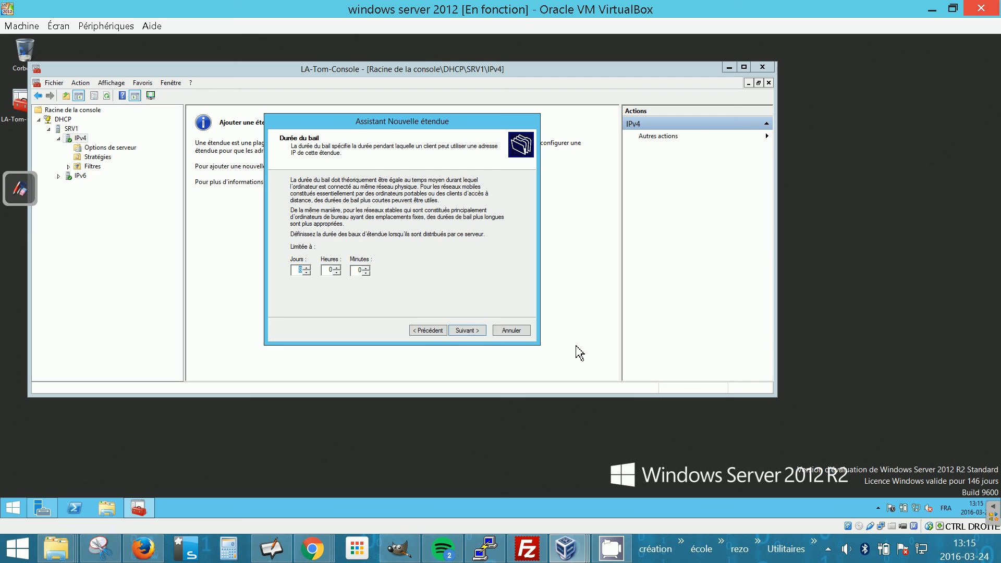
# Accept the default lease duration, choose to configure DHCP options now, and skip the router page.
pyautogui.click(472, 332)
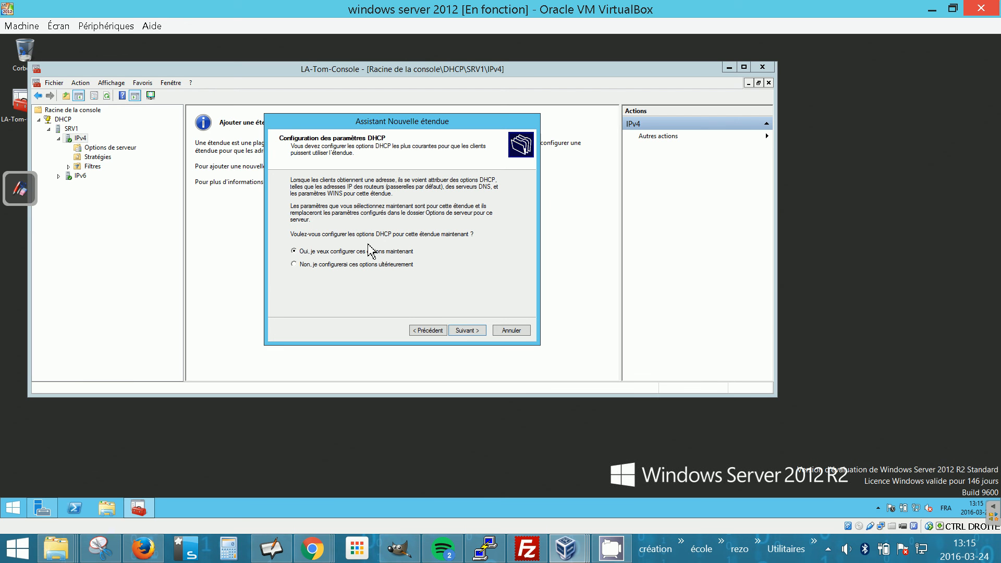
pyautogui.click(476, 331)
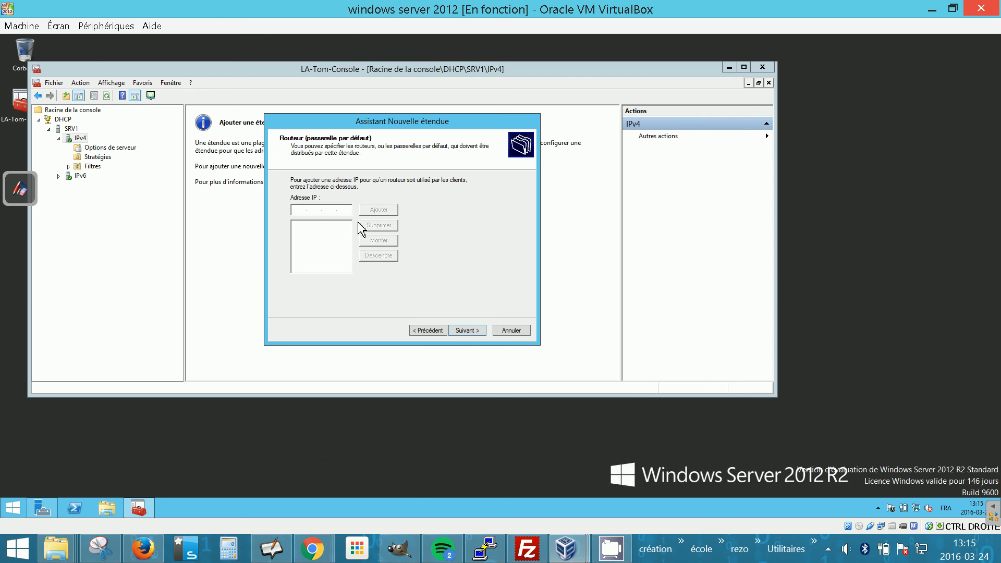
pyautogui.click(476, 333)
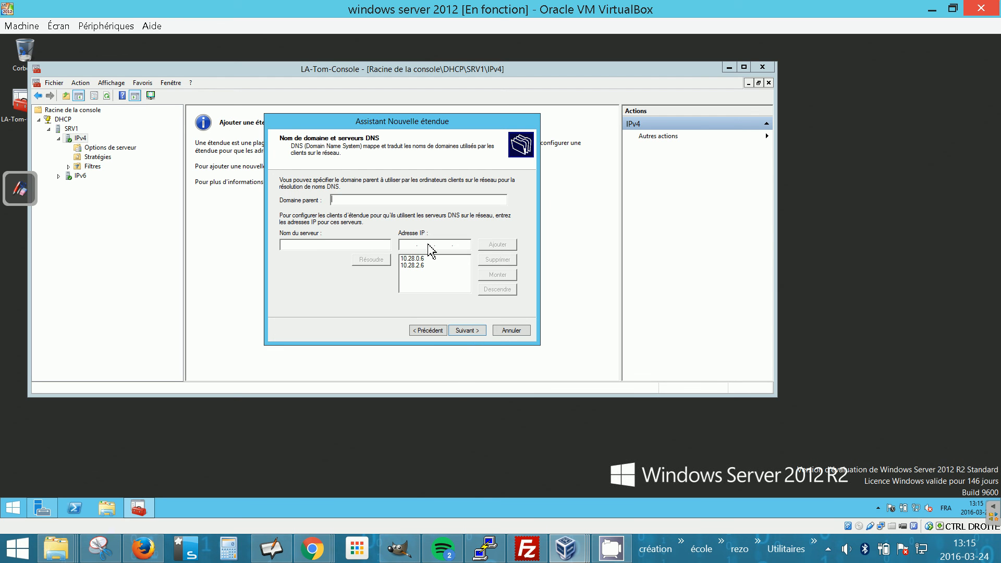
# Replace both default DNS server addresses with a DNS server address beginning 8.8.8.
pyautogui.click(437, 266)
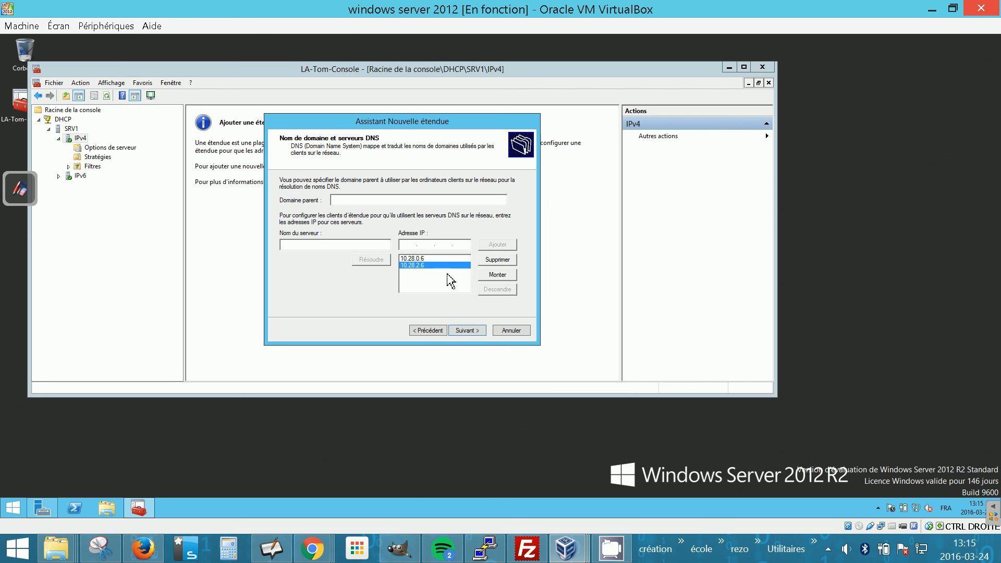
pyautogui.click(498, 259)
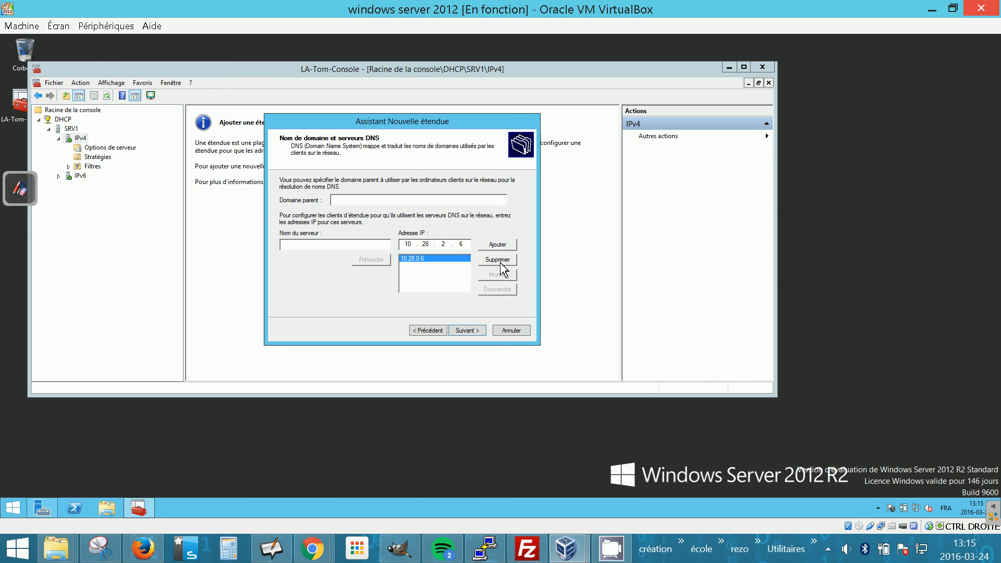
pyautogui.click(493, 260)
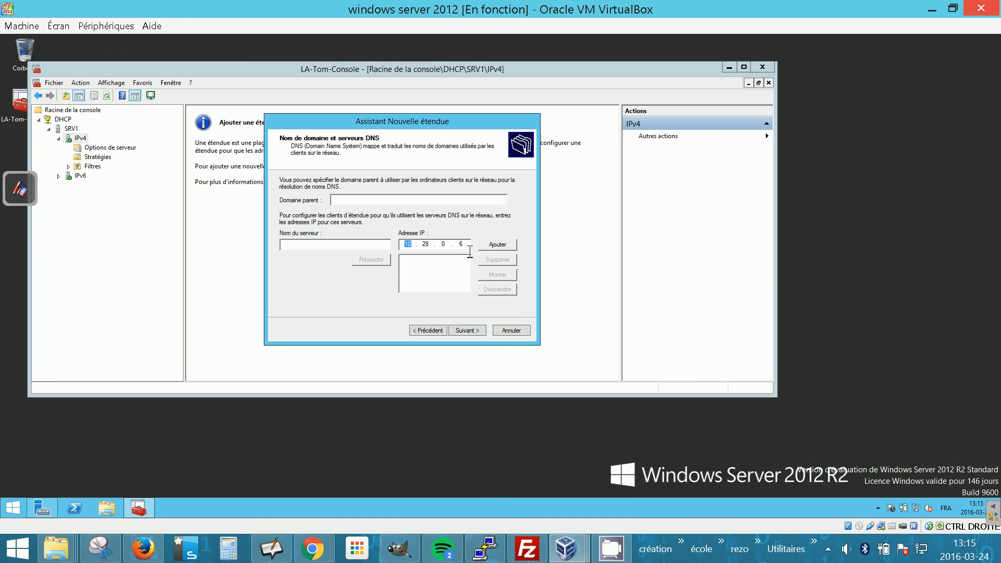
pyautogui.click(471, 246)
pyautogui.press('BackSpace')
pyautogui.press('BackSpace')
pyautogui.press('BackSpace')
pyautogui.write('8.8.8.')
pyautogui.click(498, 245)
pyautogui.click(472, 333)
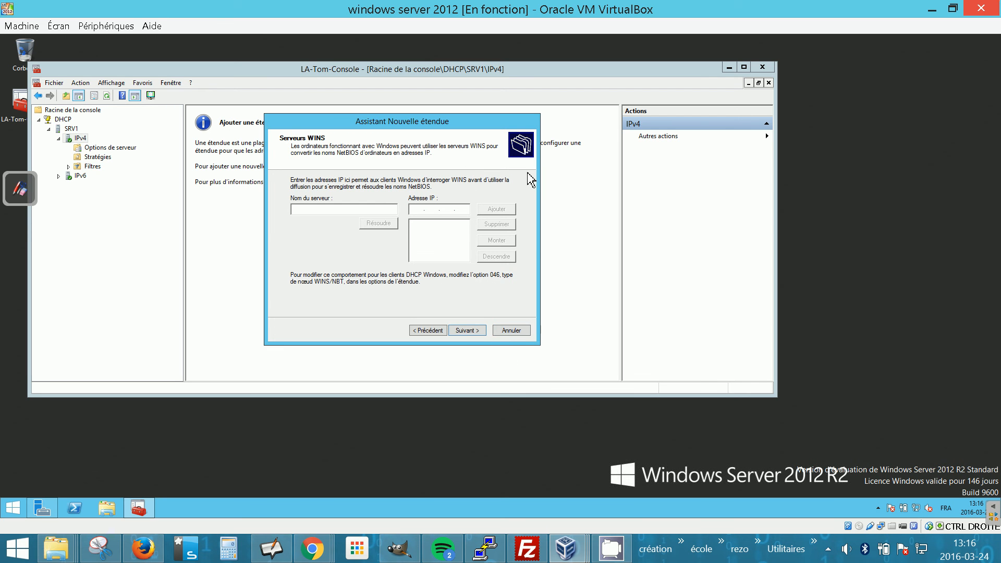
# Skip the WINS page, activate the scope now, and finish the New Scope wizard.
pyautogui.click(470, 331)
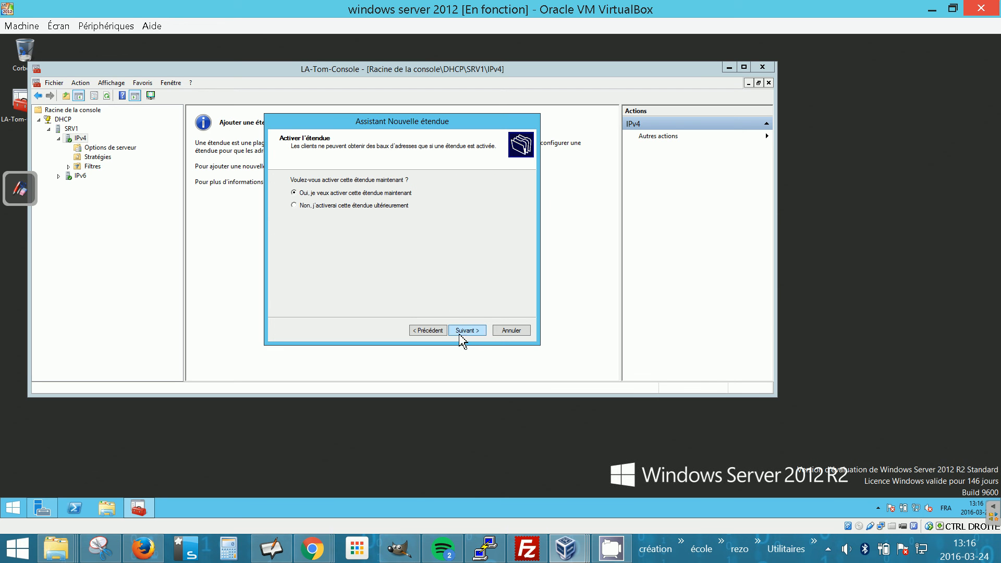
pyautogui.click(475, 330)
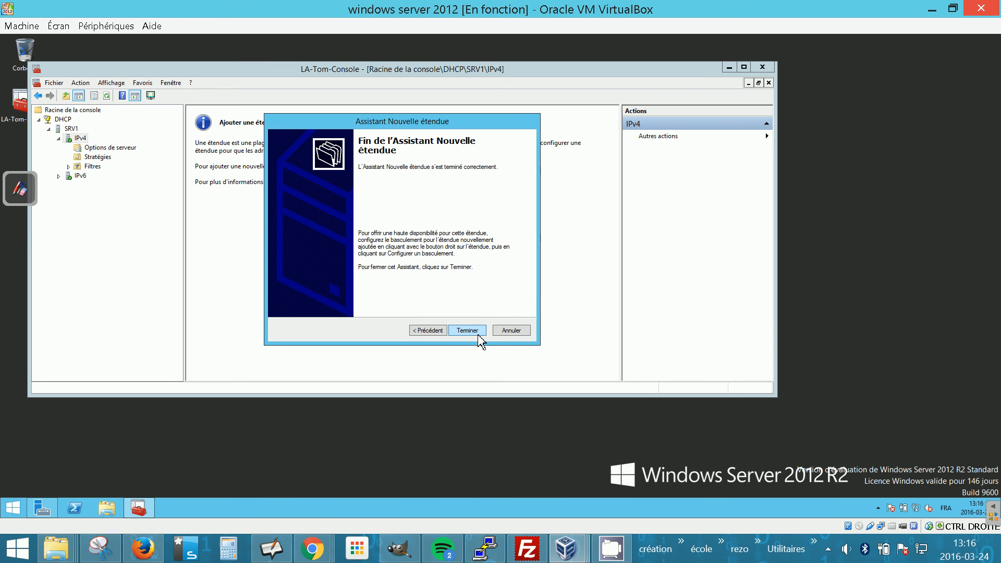
pyautogui.click(478, 333)
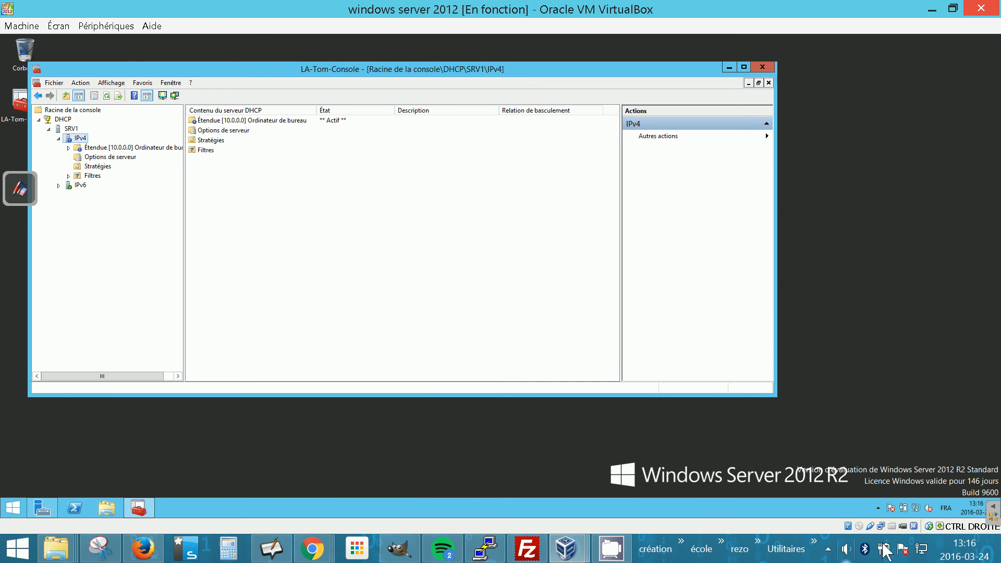
pyautogui.click(828, 549)
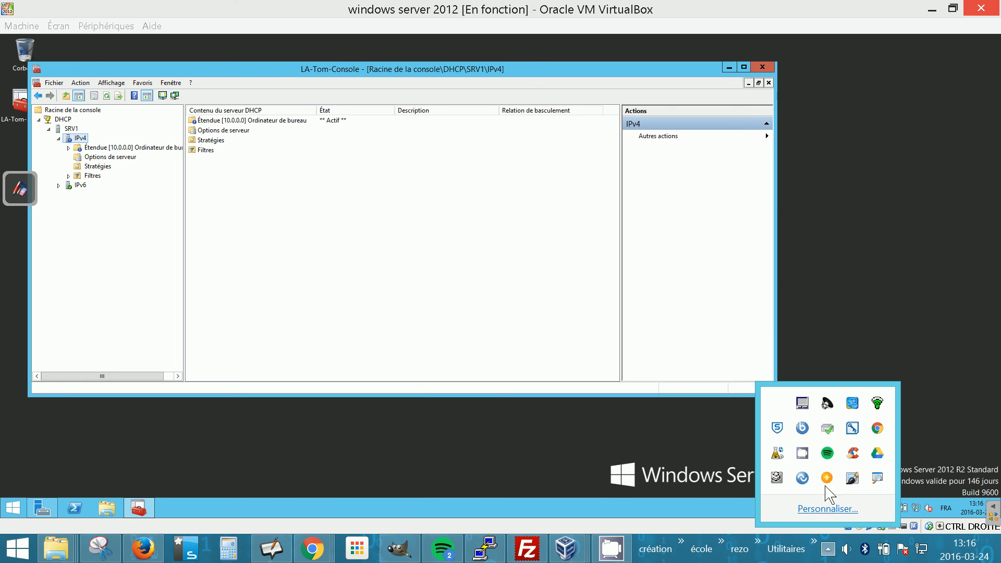
pyautogui.rightClick(808, 454)
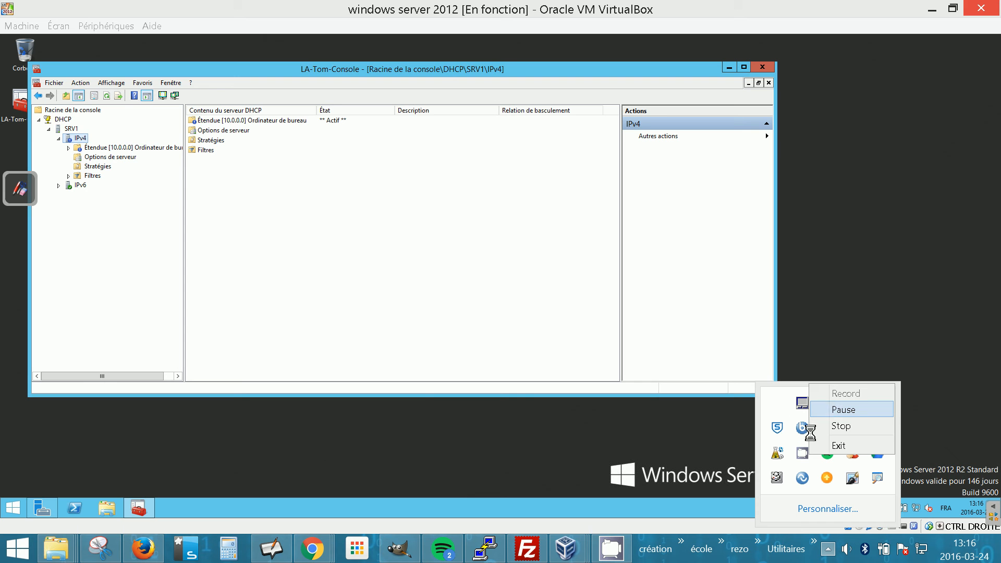